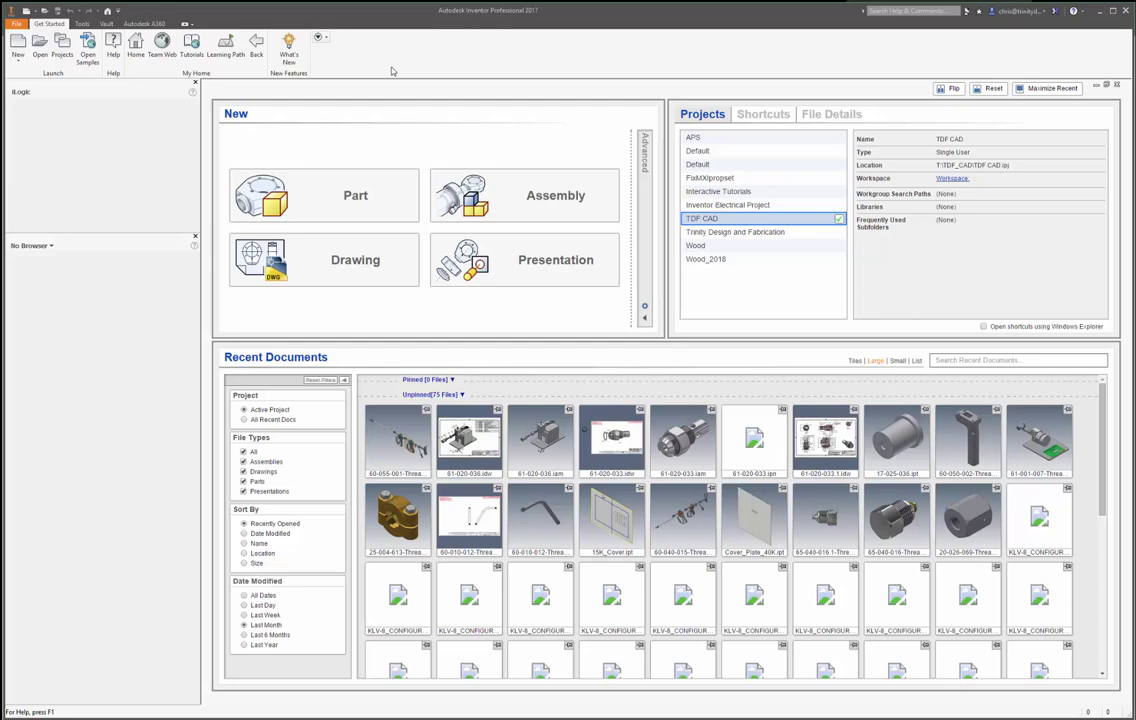
Create a new part from the Basic Part.ipt template in the APS template folder, accepting the style library definitions.
left_click(12, 44)
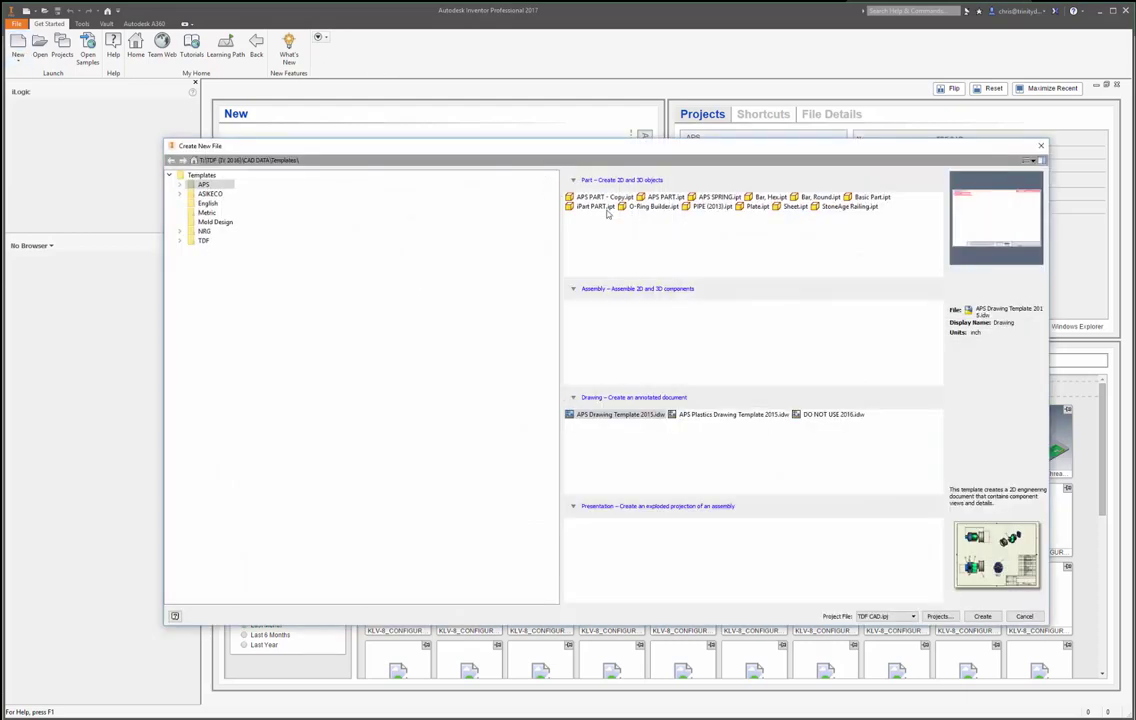
left_click(204, 240)
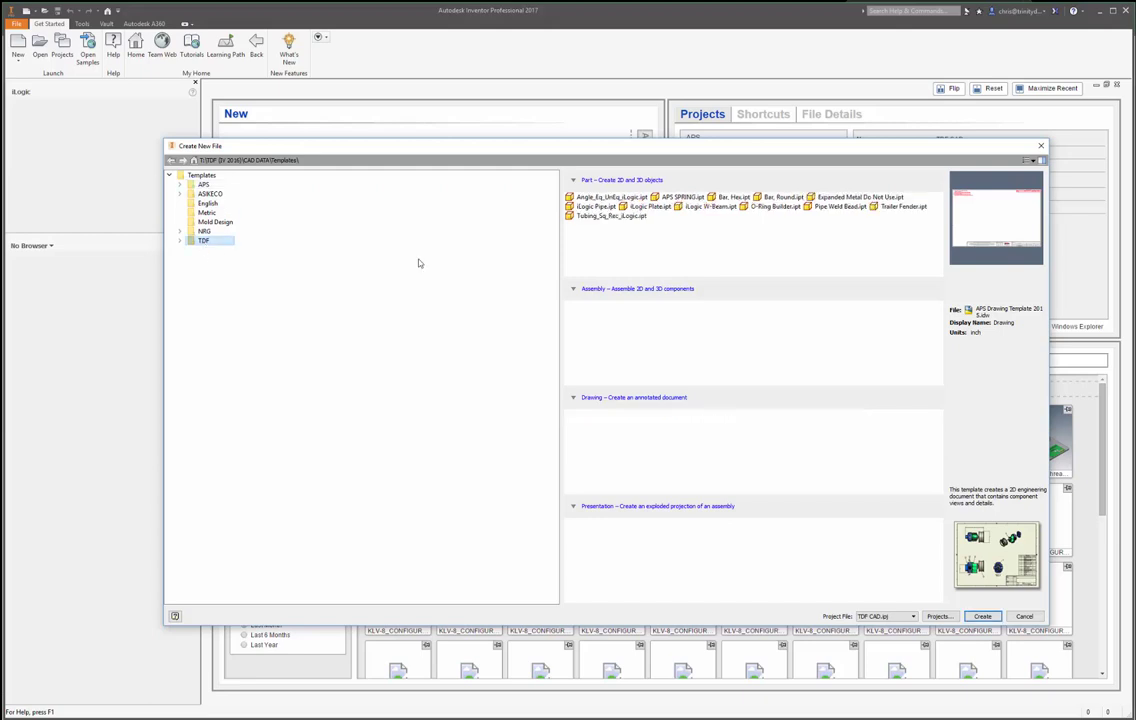
double_click(206, 243)
left_click(200, 184)
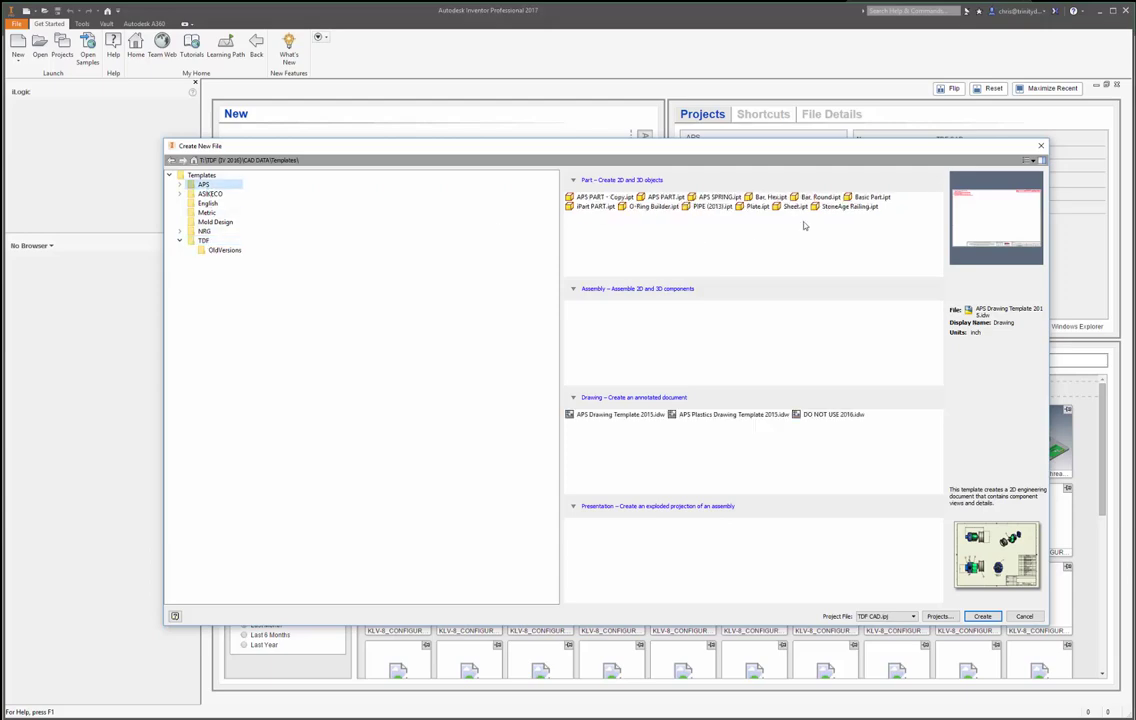
key("Escape")
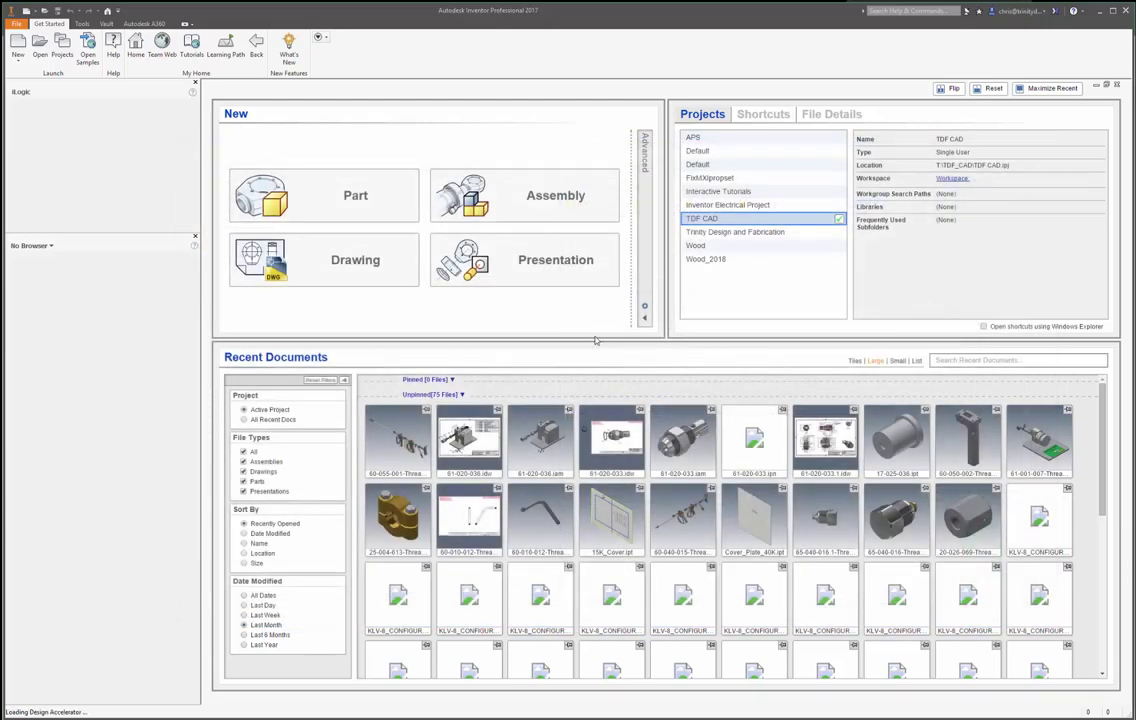
left_click(253, 287)
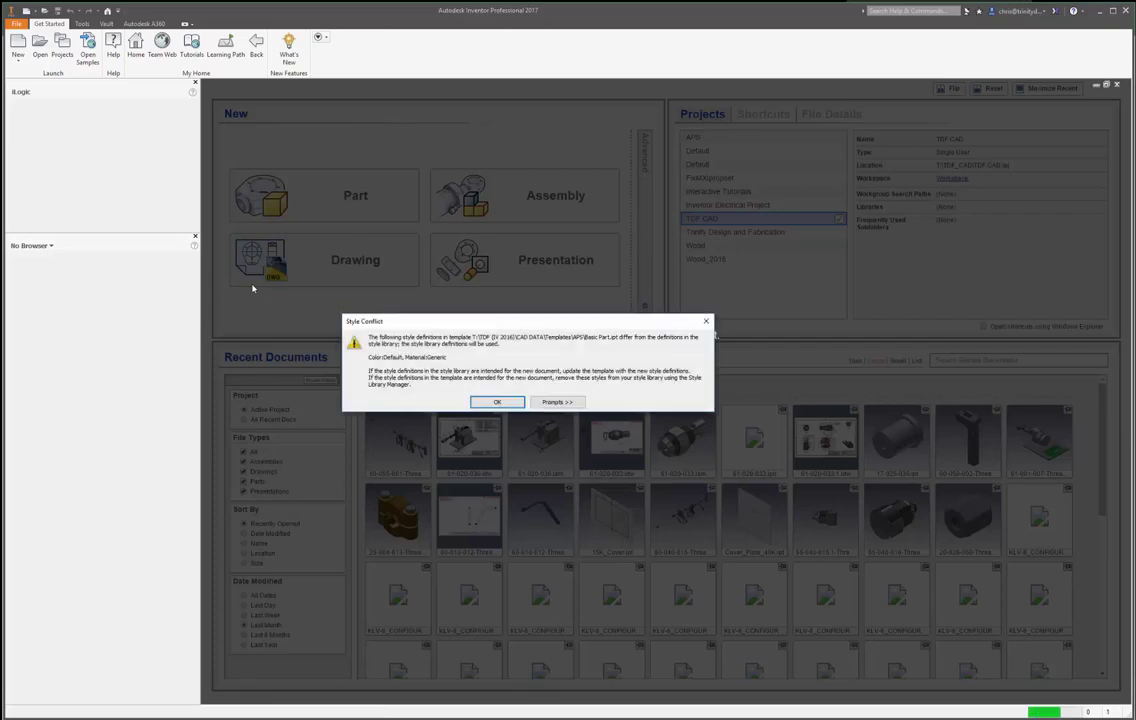
left_click(494, 403)
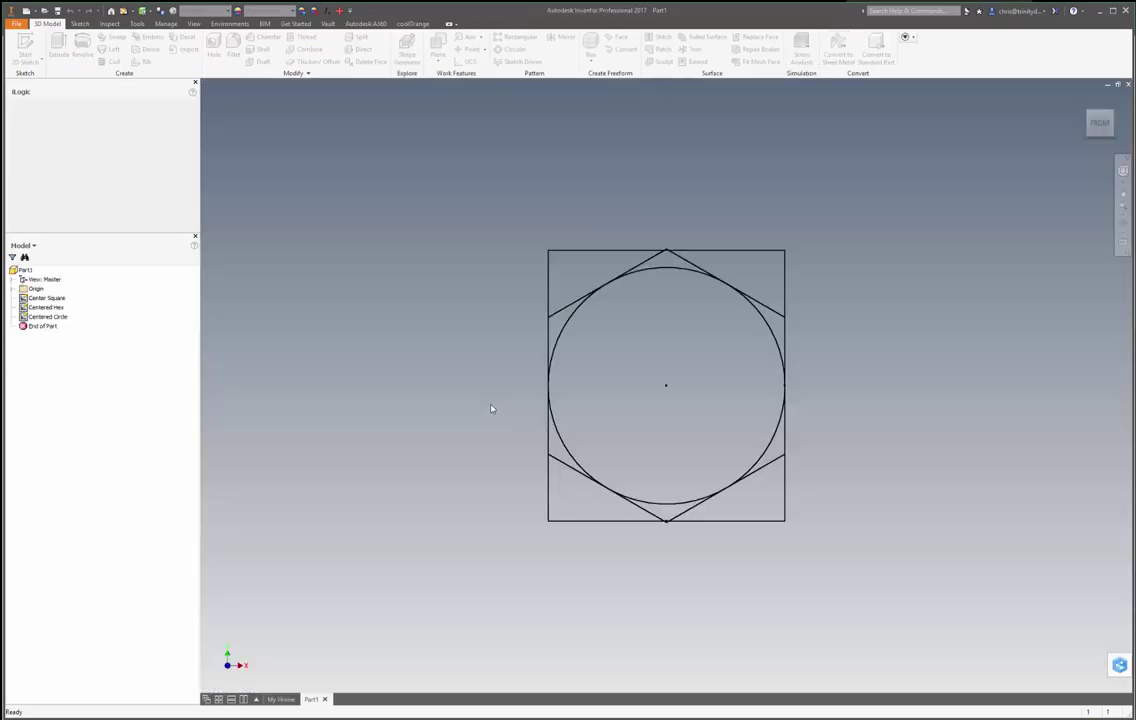
Delete the Centered Hex and Center Square sketches, keeping only the Centered Circle sketch.
left_click(52, 307)
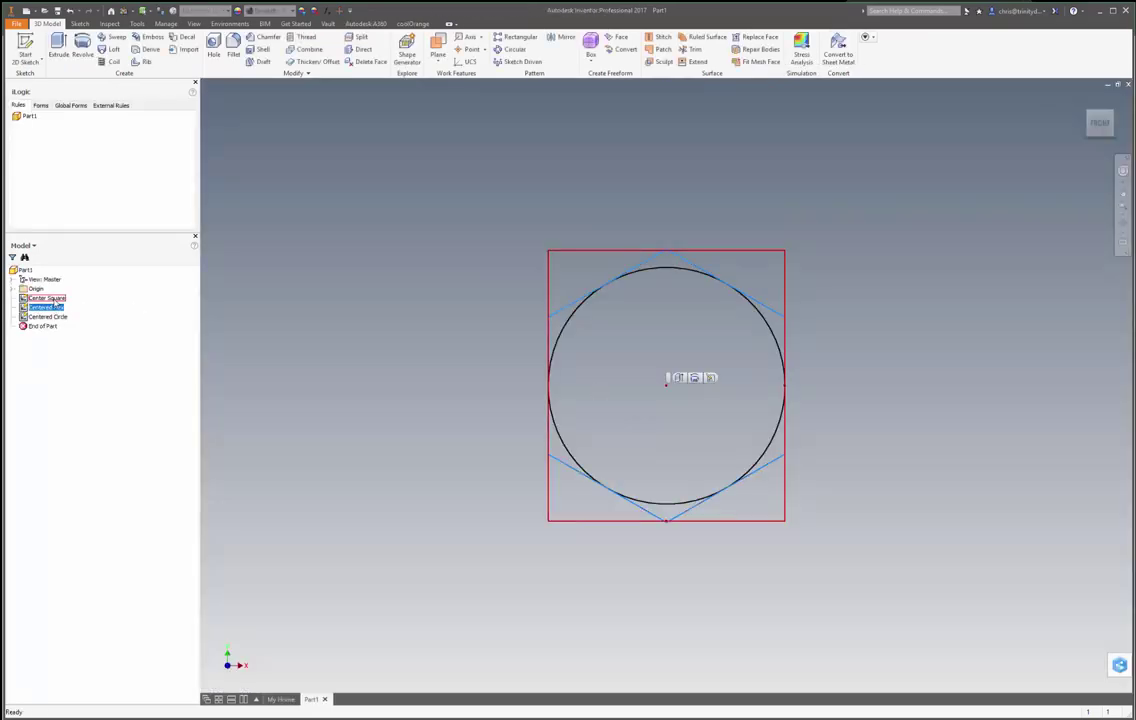
left_click(51, 298, "ctrl")
right_click(52, 298)
left_click(75, 316)
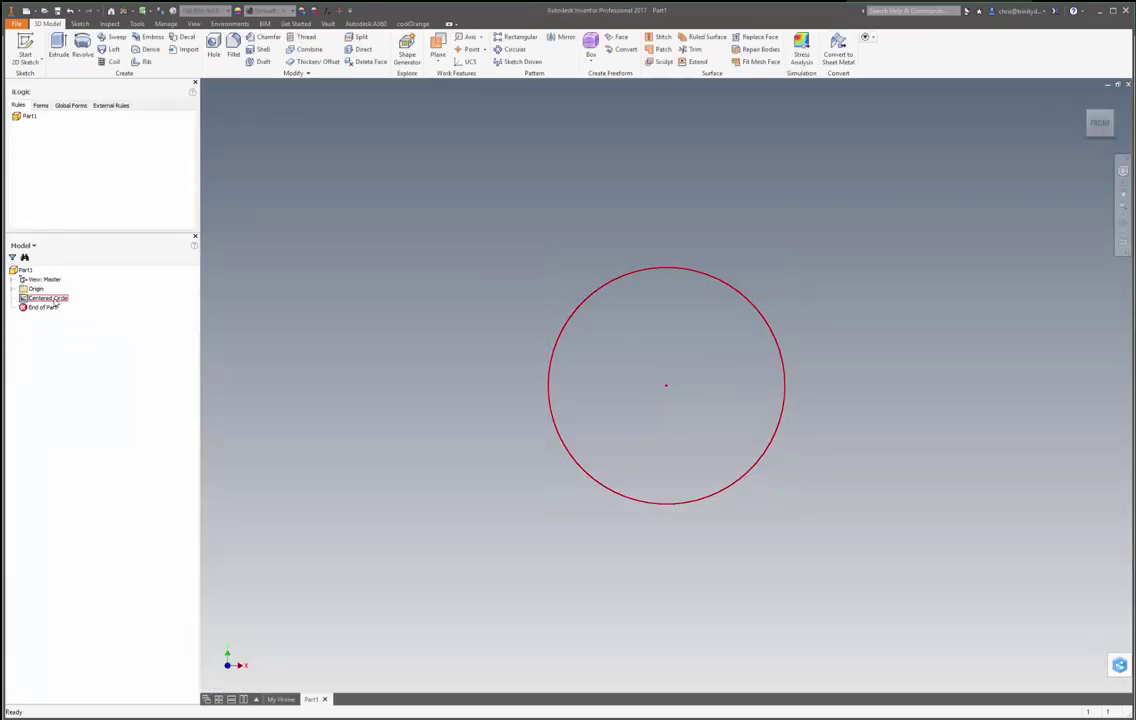
Extrude the centered circle 1 in into a solid cylinder.
double_click(540, 336)
key("e")
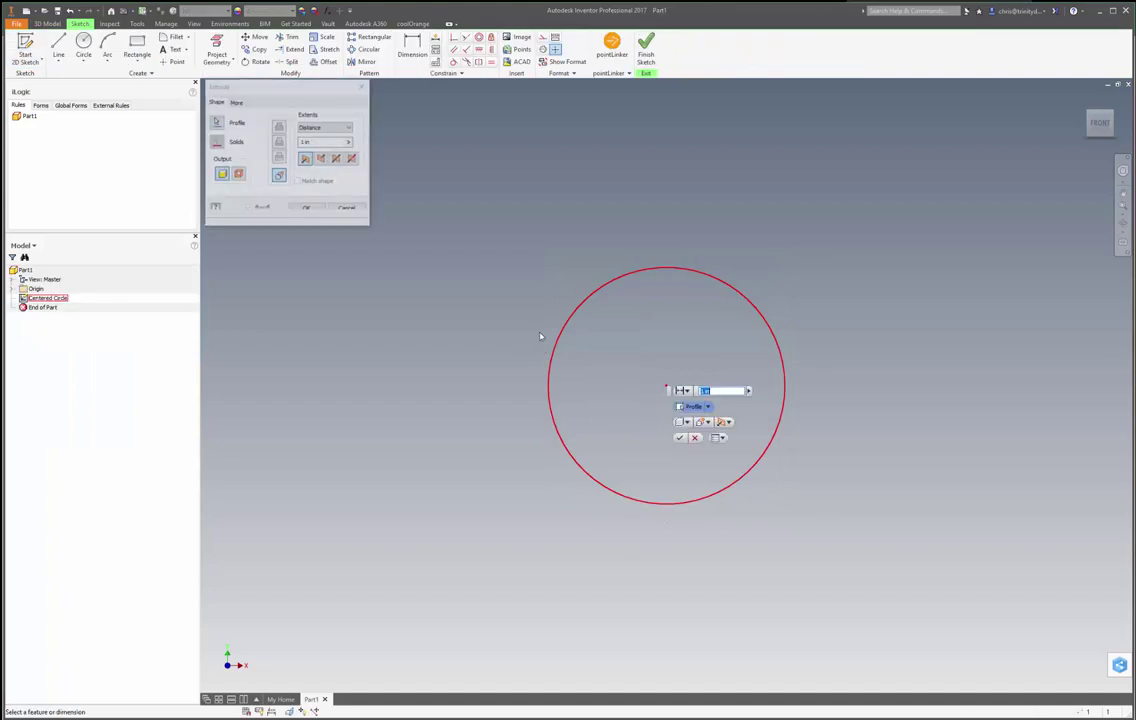
left_click(307, 208)
Sketch on the cylinder's top face and cut a 0.375 in diameter through-all hole at its center.
middle_click_drag(781, 326, 806, 441, "shift")
right_click(801, 428)
left_click(799, 444)
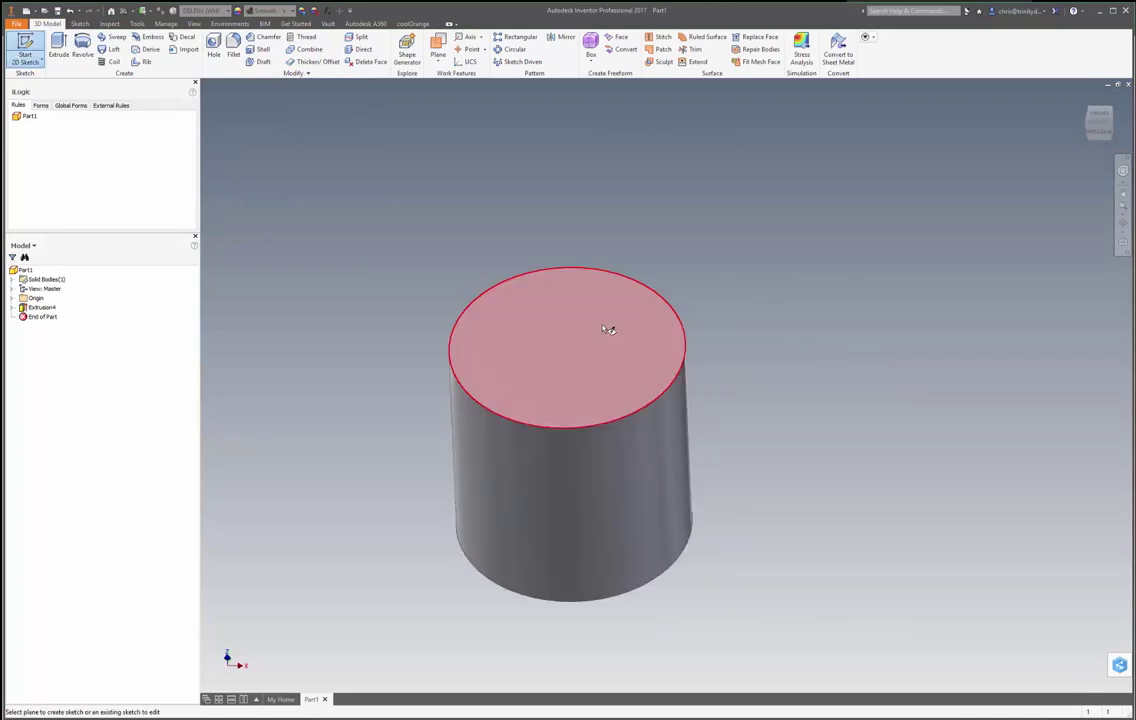
left_click(600, 328)
key("h")
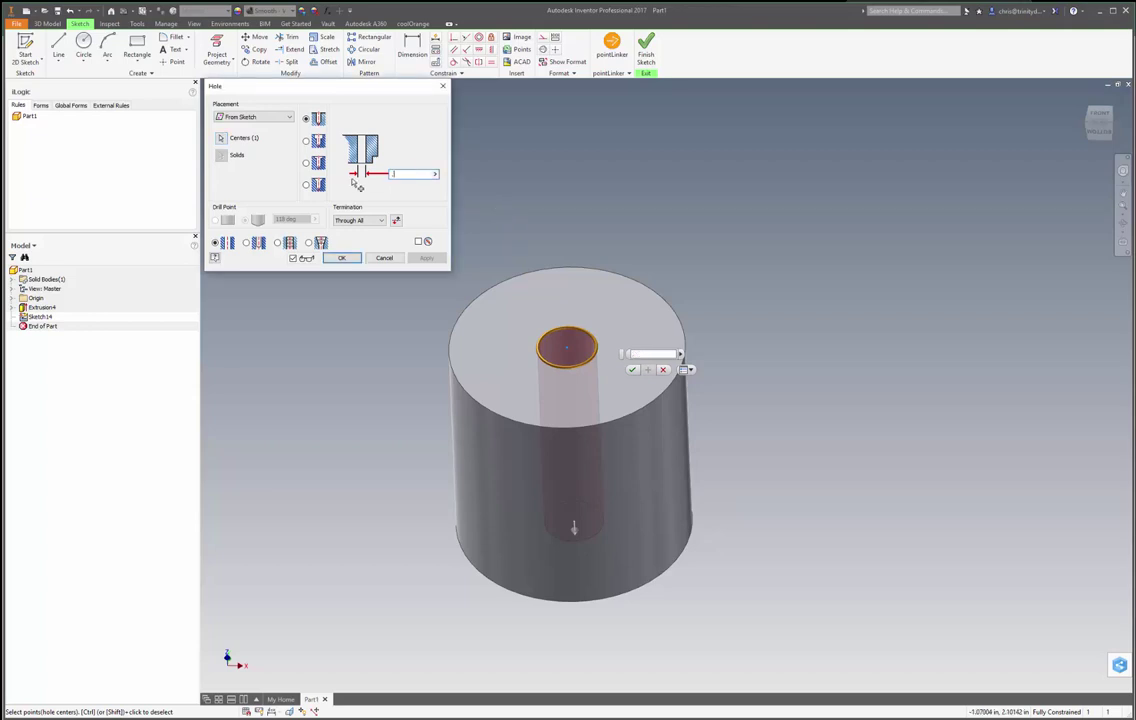
type(".375")
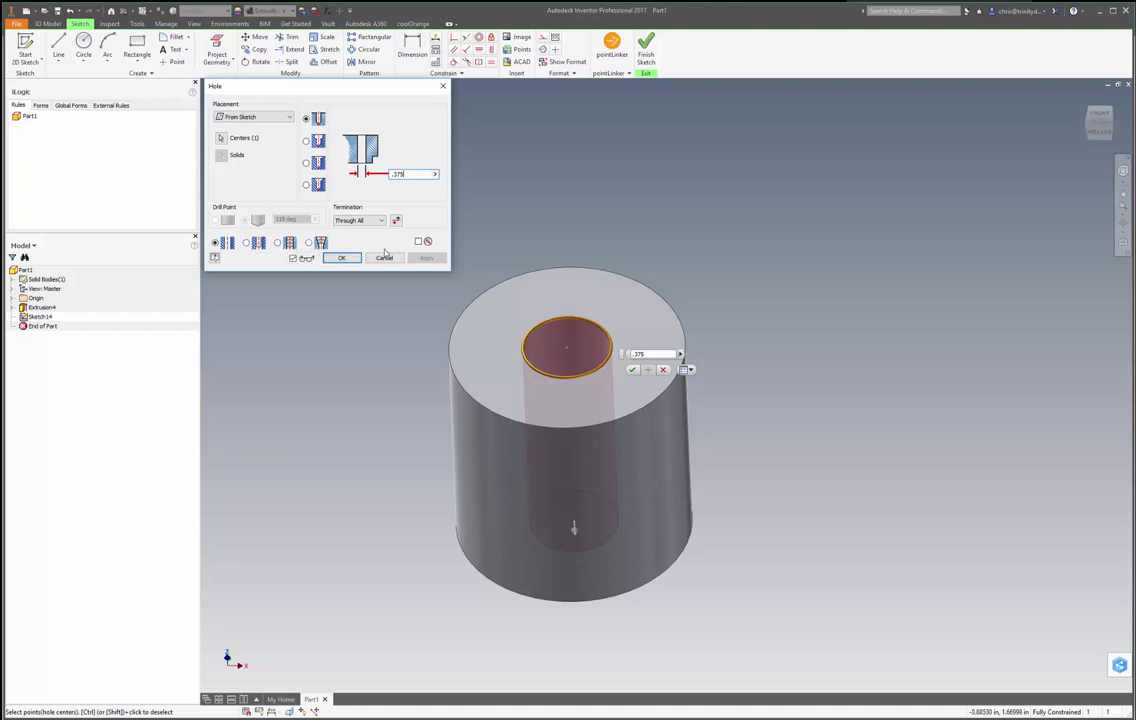
left_click(341, 257)
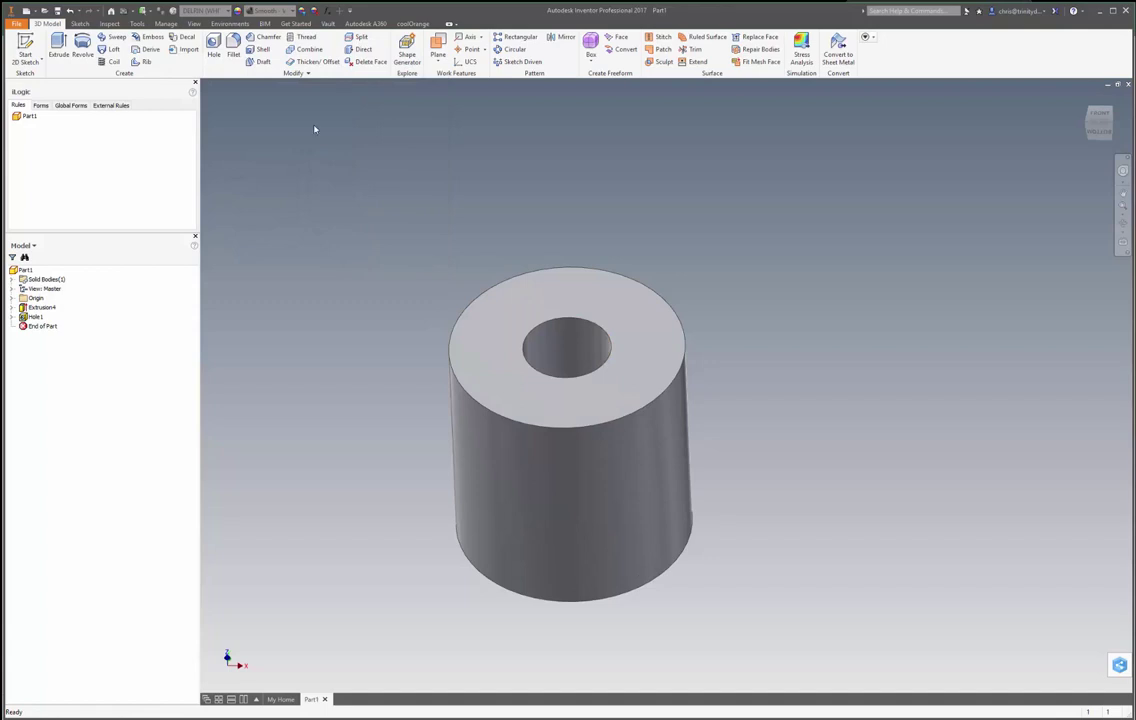
Add a full-length, right-hand 3/8-16 UNC class 2B thread to the center hole's face.
left_click(302, 37)
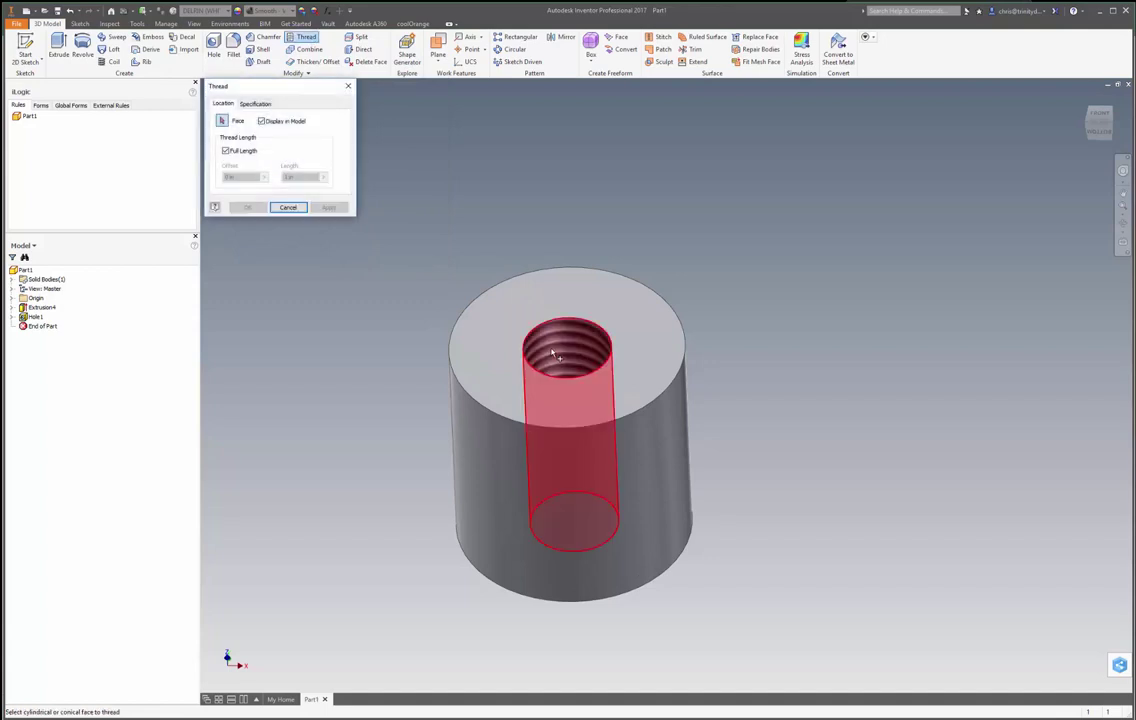
left_click(553, 352)
left_click(252, 103)
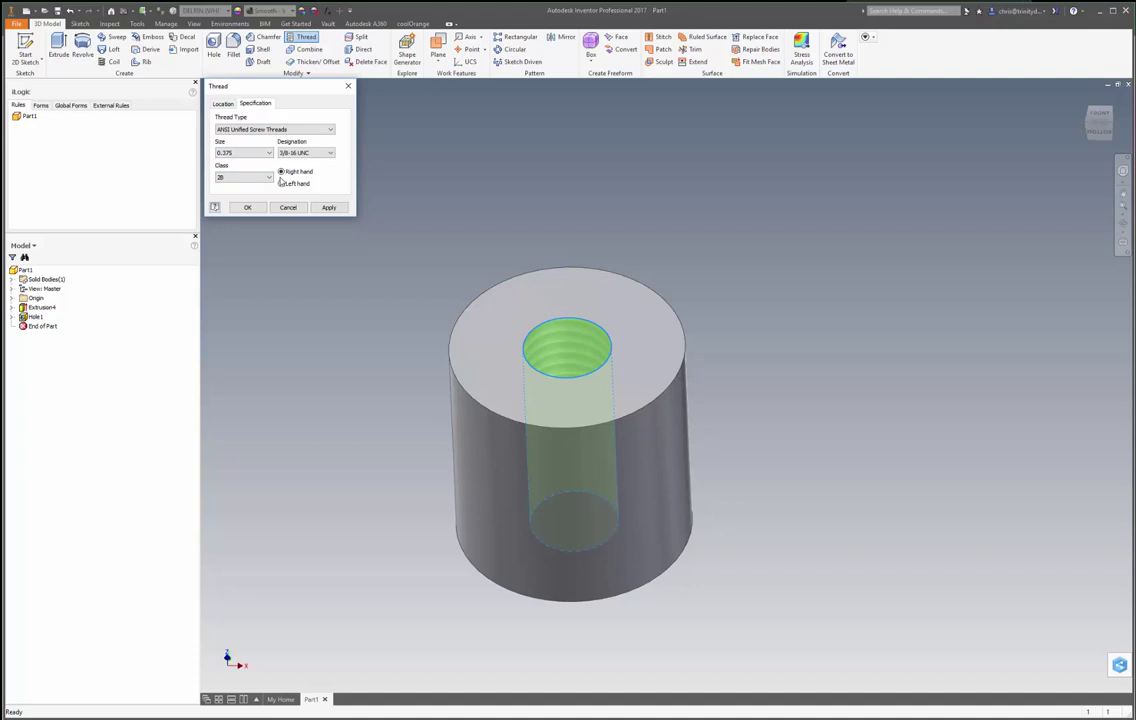
left_click(222, 104)
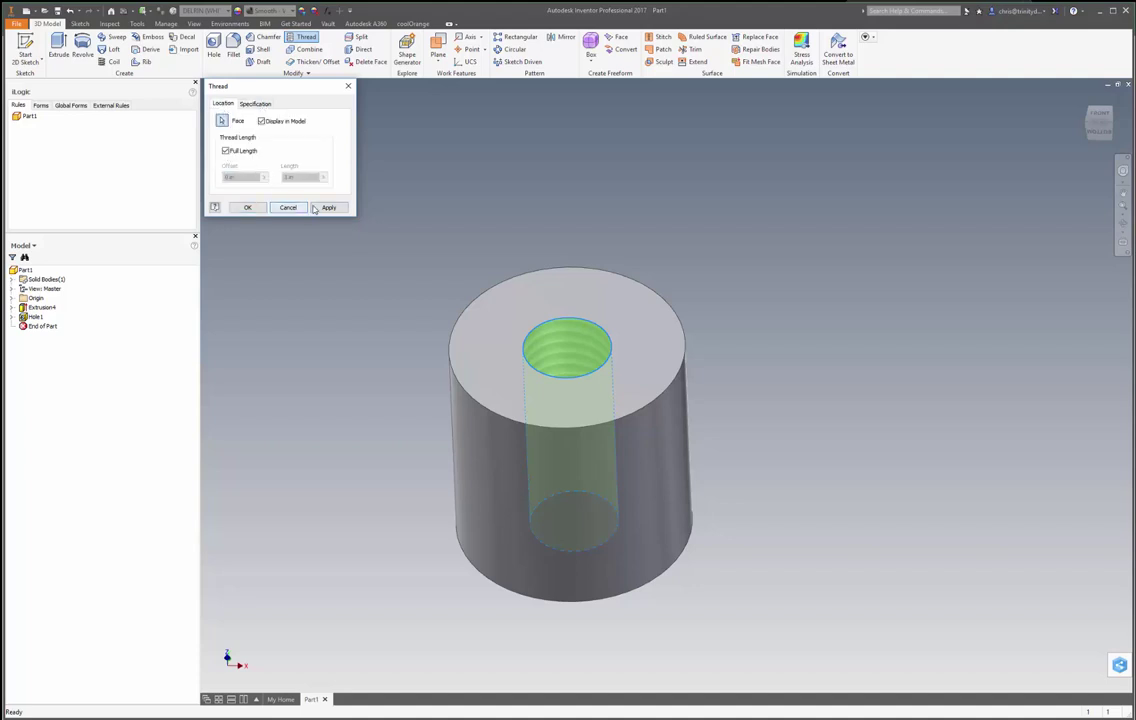
left_click(247, 207)
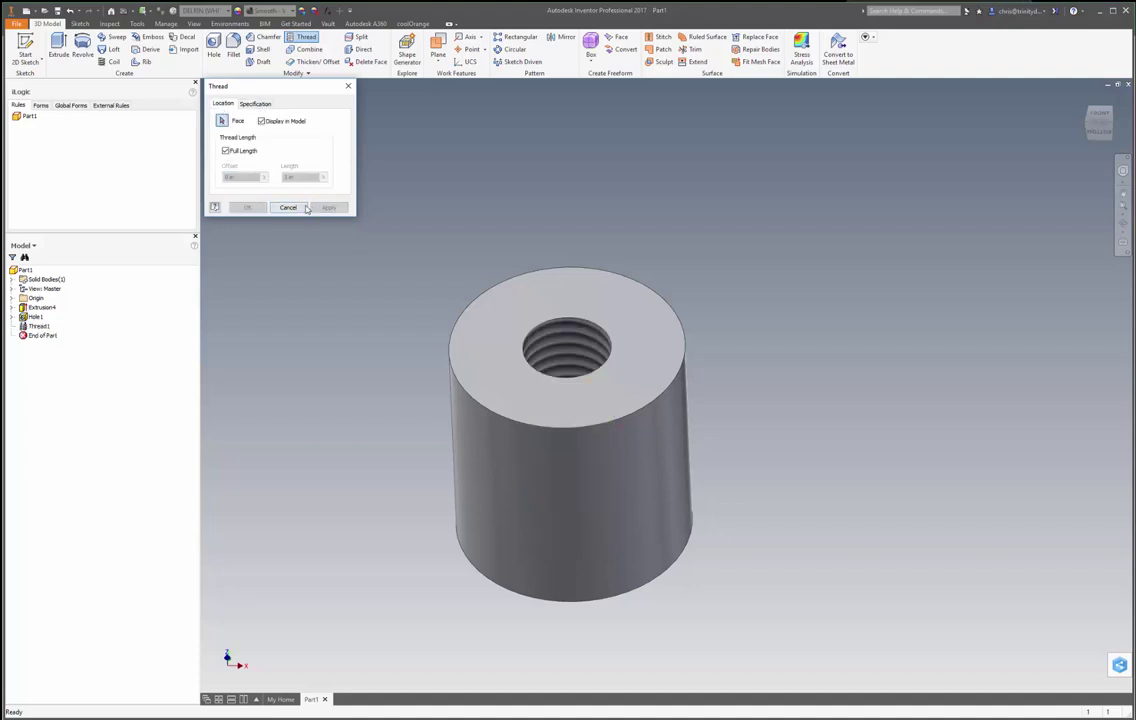
Convert the hole's cosmetic thread into modeled thread geometry with threadModeler.
left_click(413, 23)
left_click(177, 46)
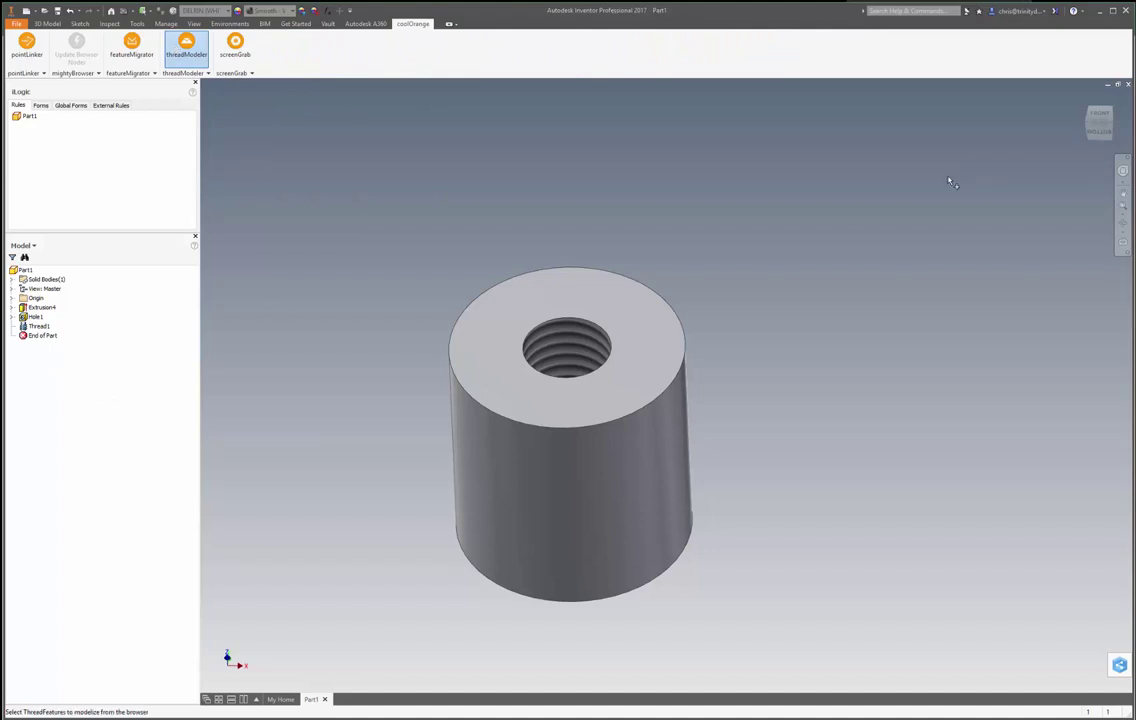
left_click_drag(847, 68, 355, 94)
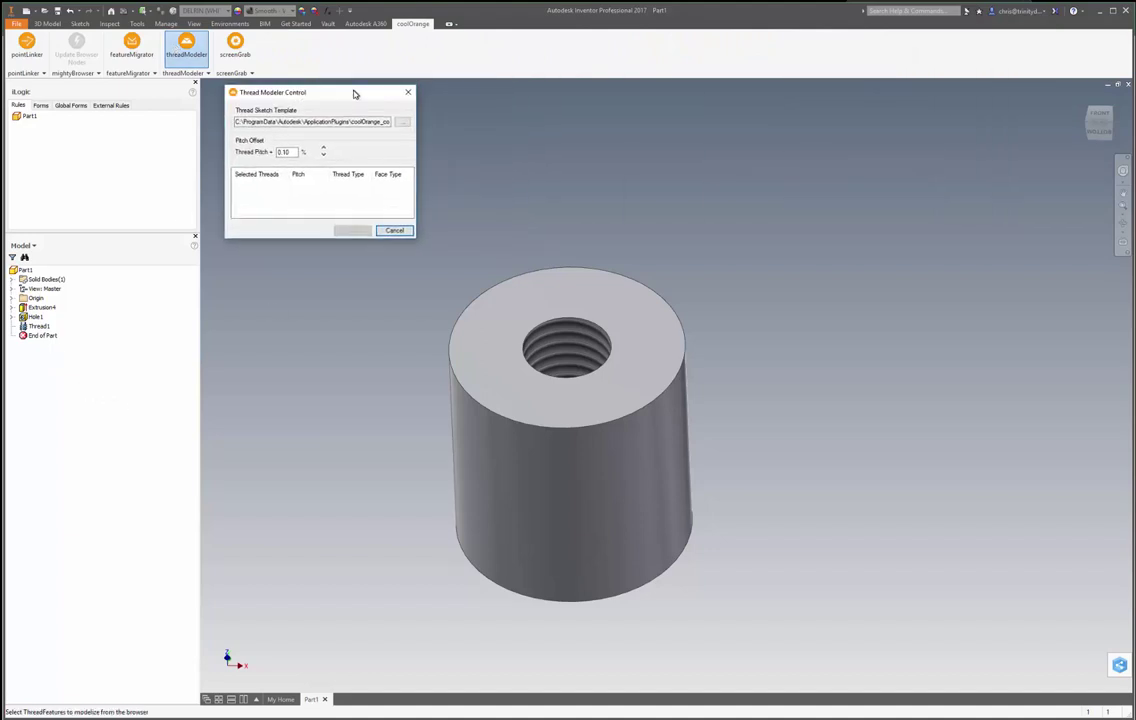
left_click(38, 326)
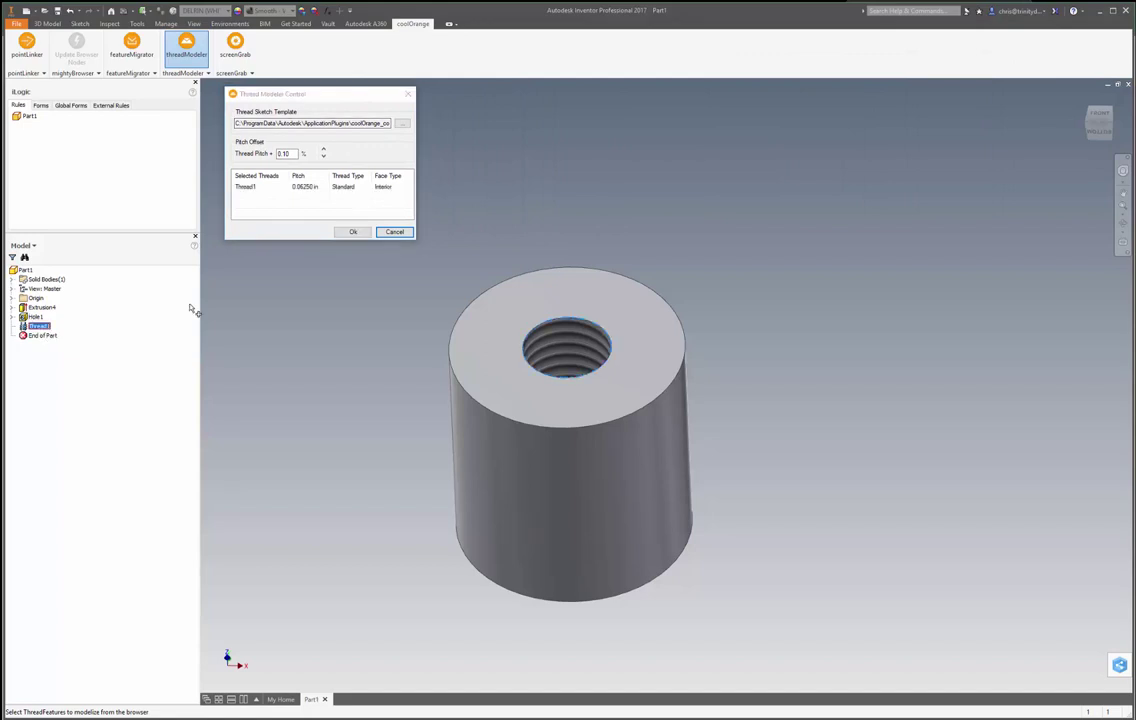
left_click(353, 232)
left_click(361, 234)
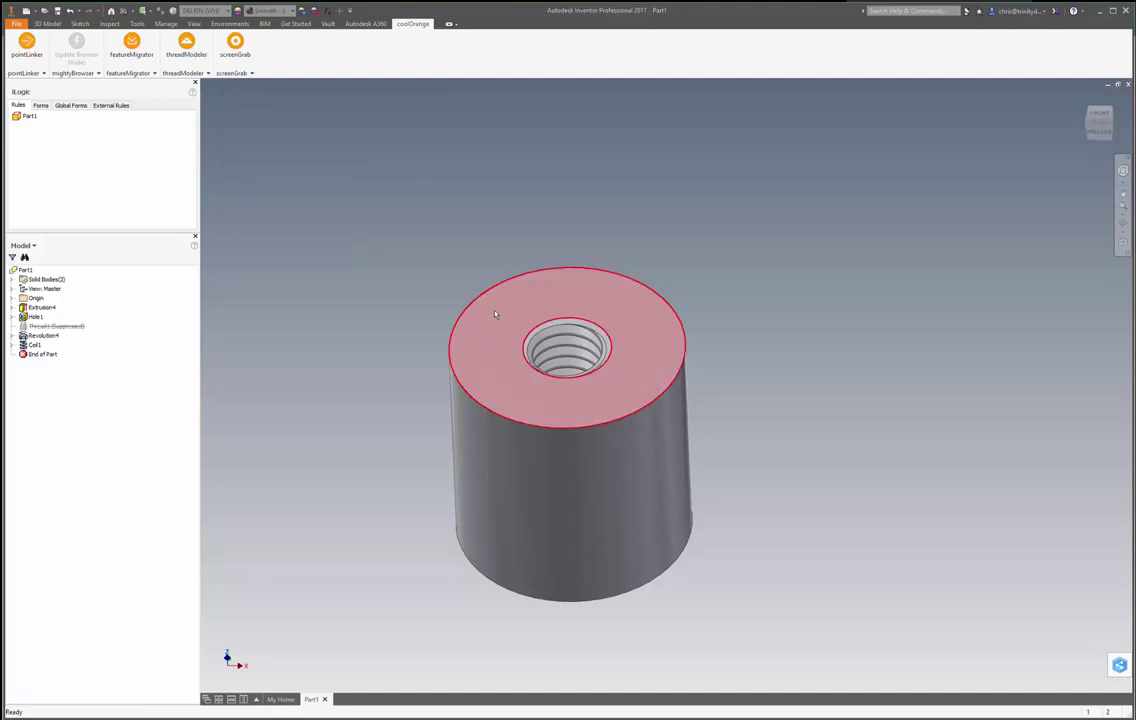
mouse_move(494, 314)
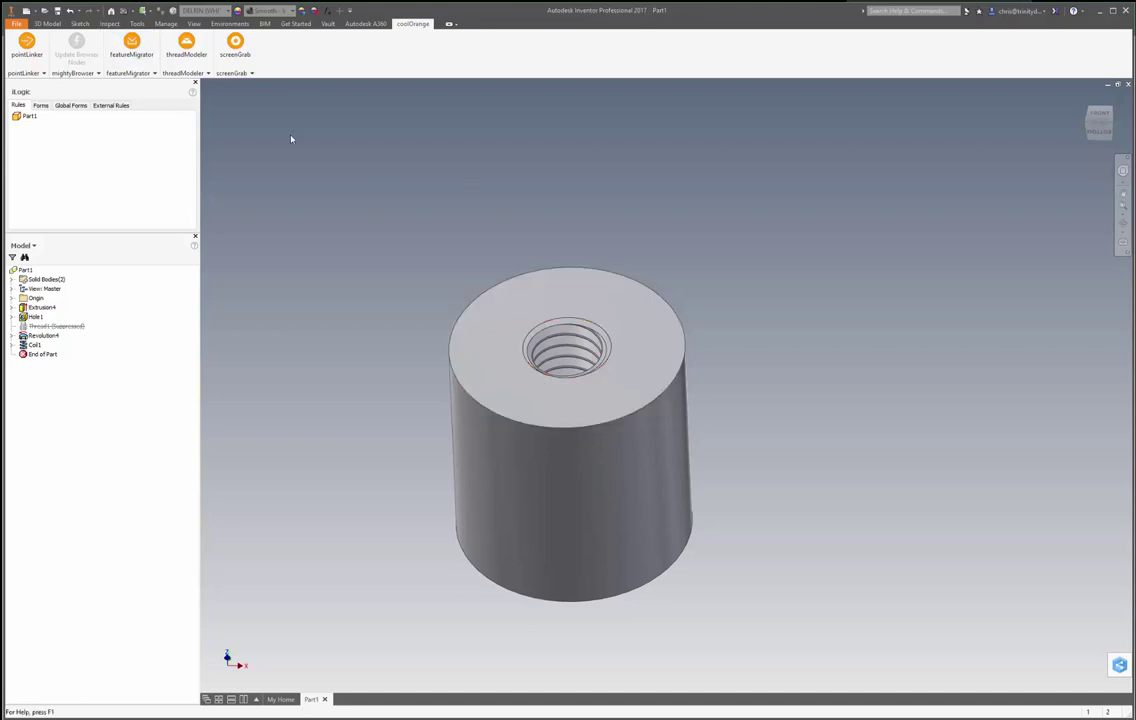
Combine the cylinder and the modeled thread body into one solid using the join operation.
left_click(47, 23)
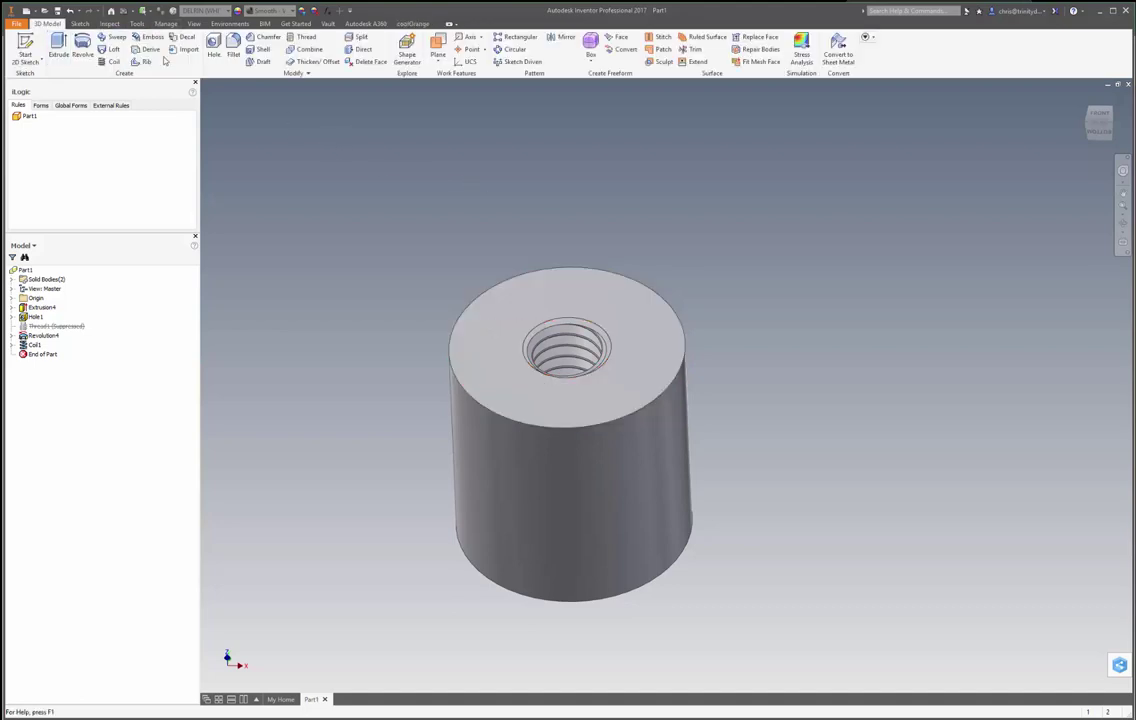
left_click(305, 49)
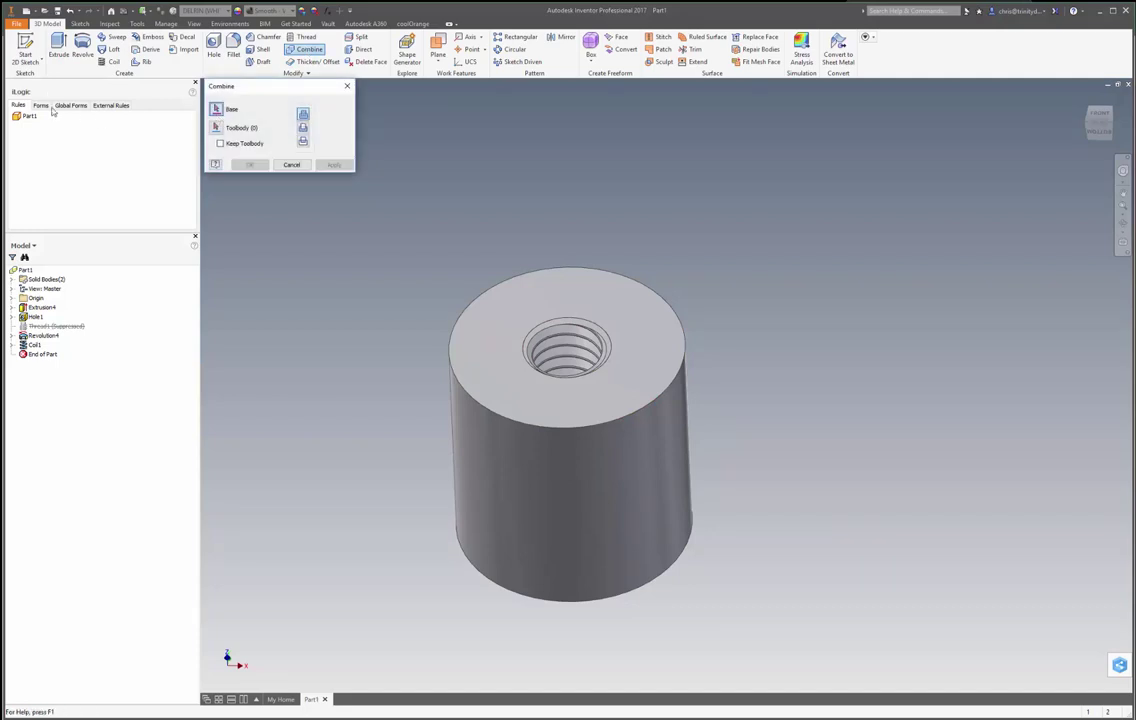
left_click(11, 279)
left_click(44, 289)
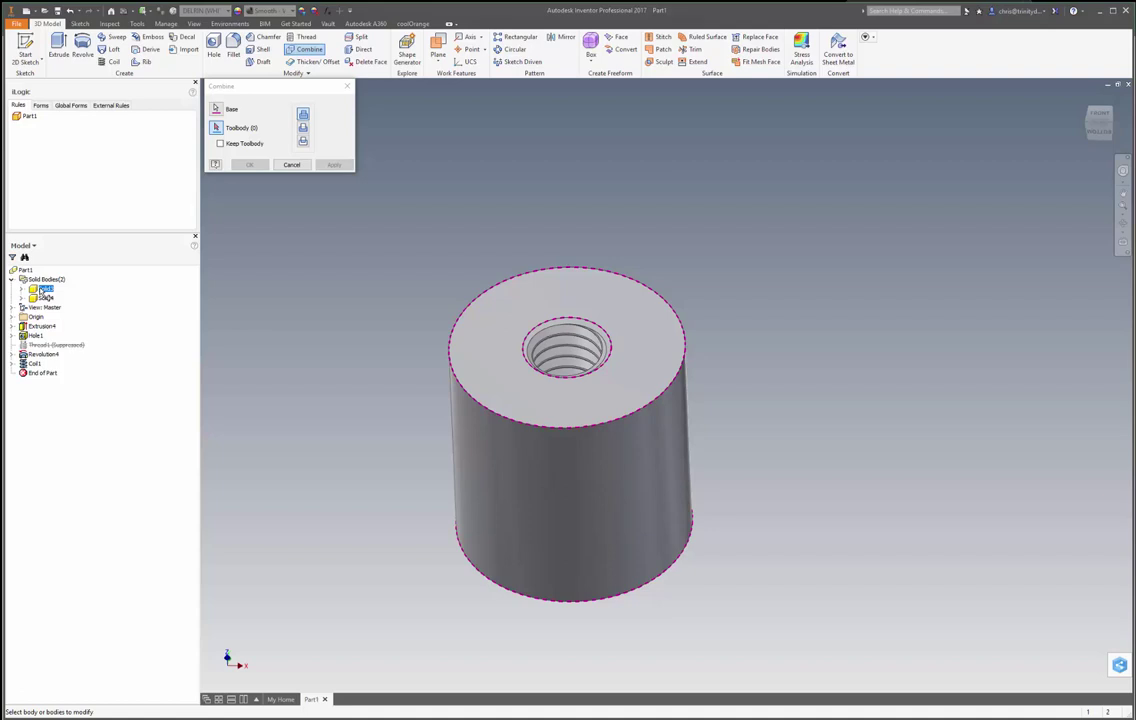
left_click(45, 297)
left_click(334, 164)
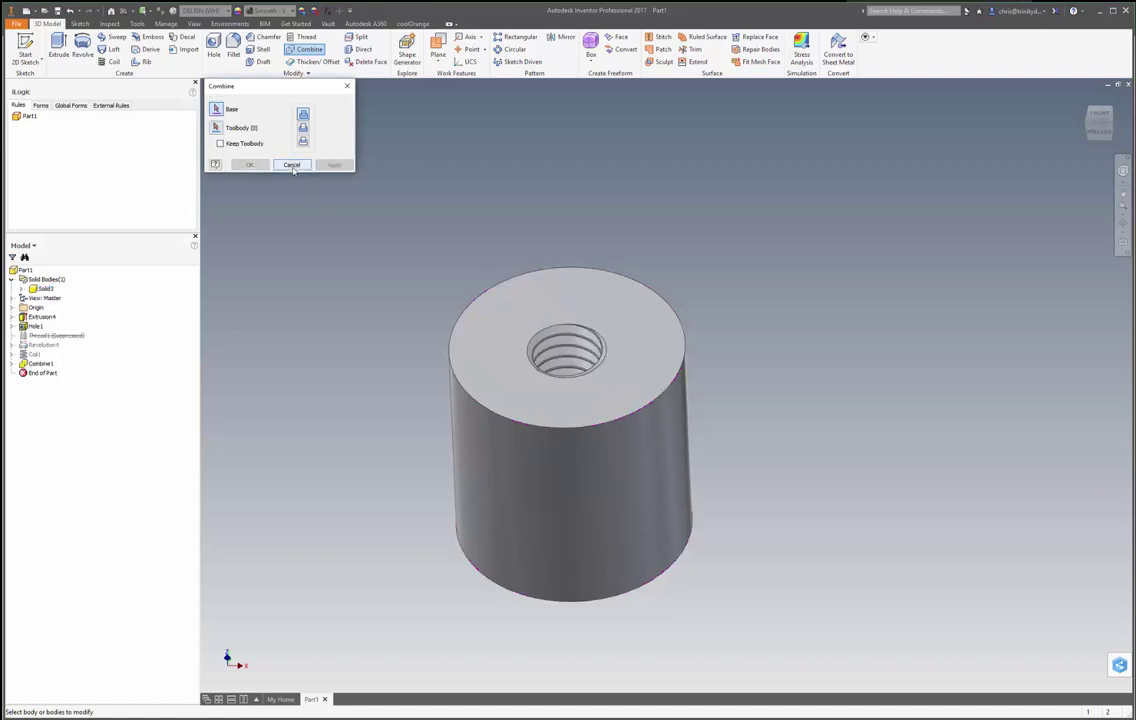
left_click(293, 168)
Start a sketch on the cylinder's top face and draw a circle about 0.37 in in diameter, centered on the threaded hole.
right_click(374, 317)
left_click(379, 345)
left_click(565, 288)
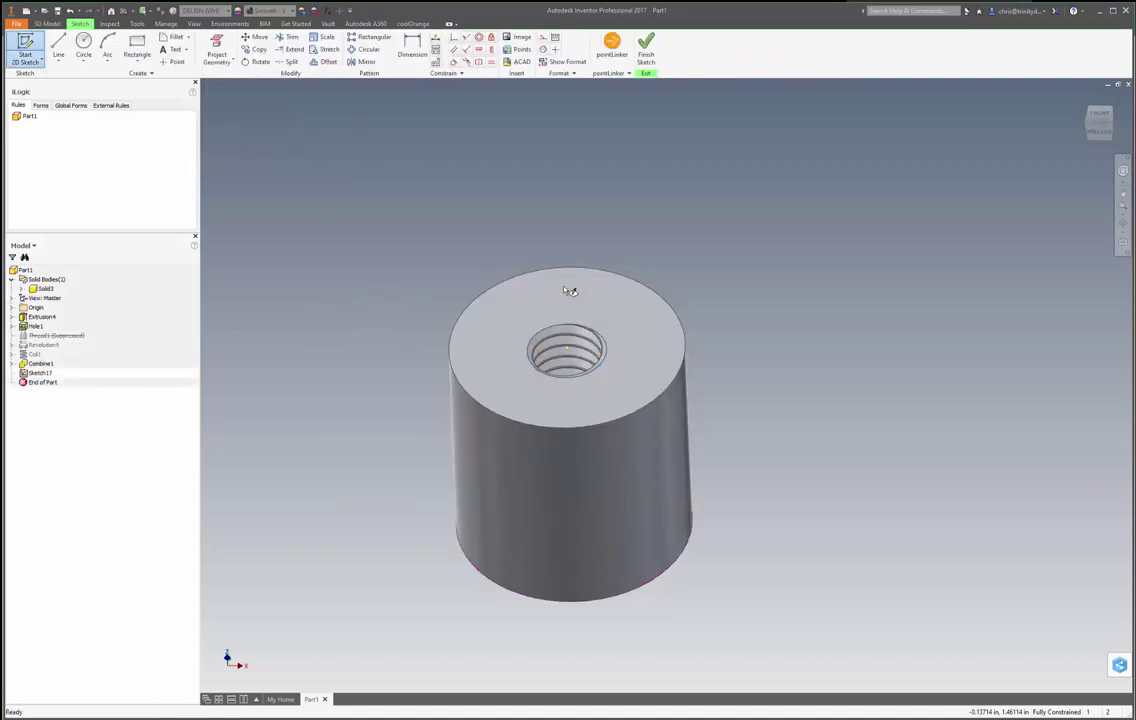
key("c")
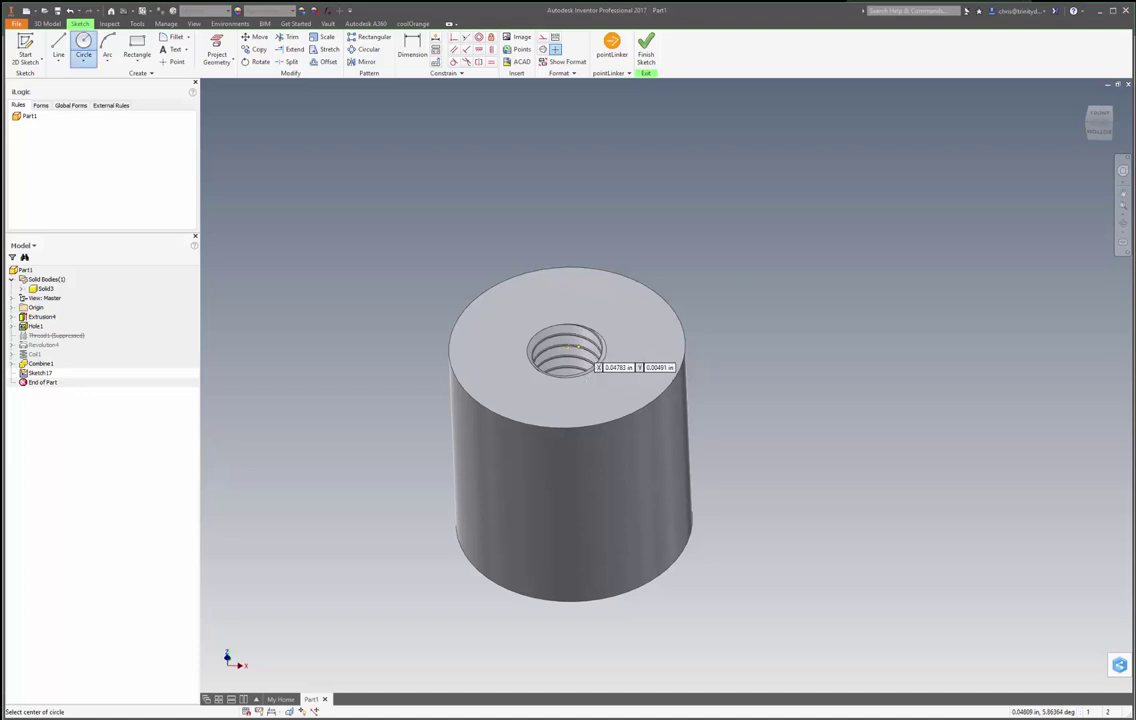
left_click(567, 347)
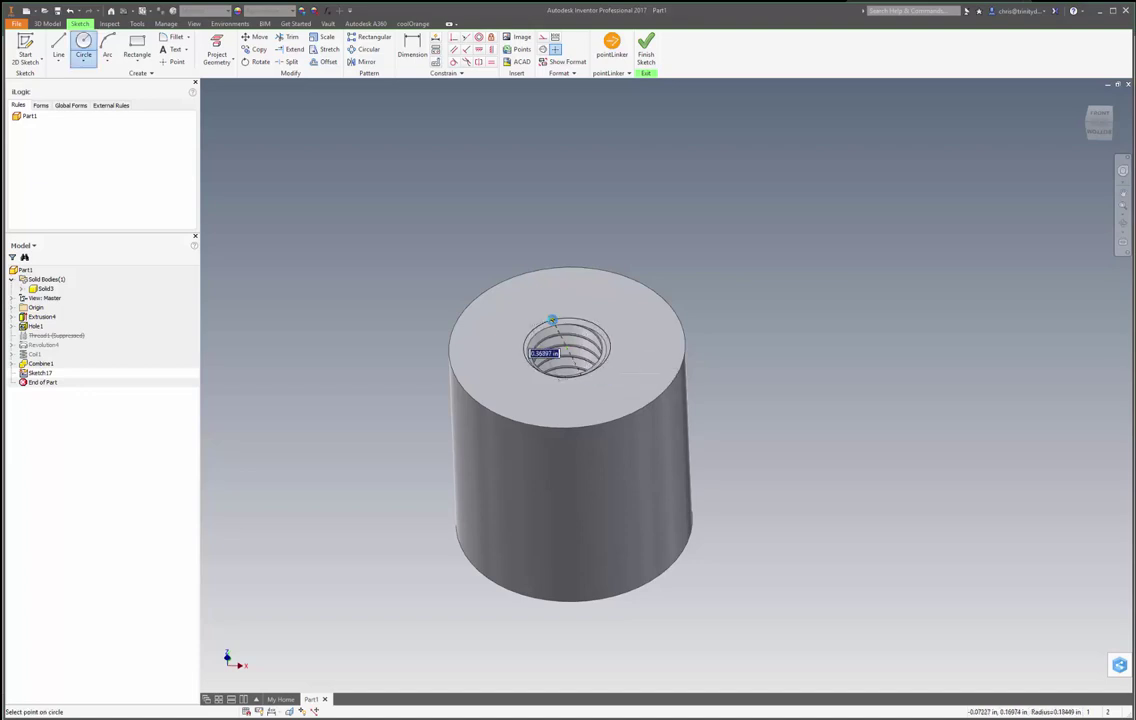
scroll(553, 320, "down", 6)
left_click(551, 322)
key("Escape")
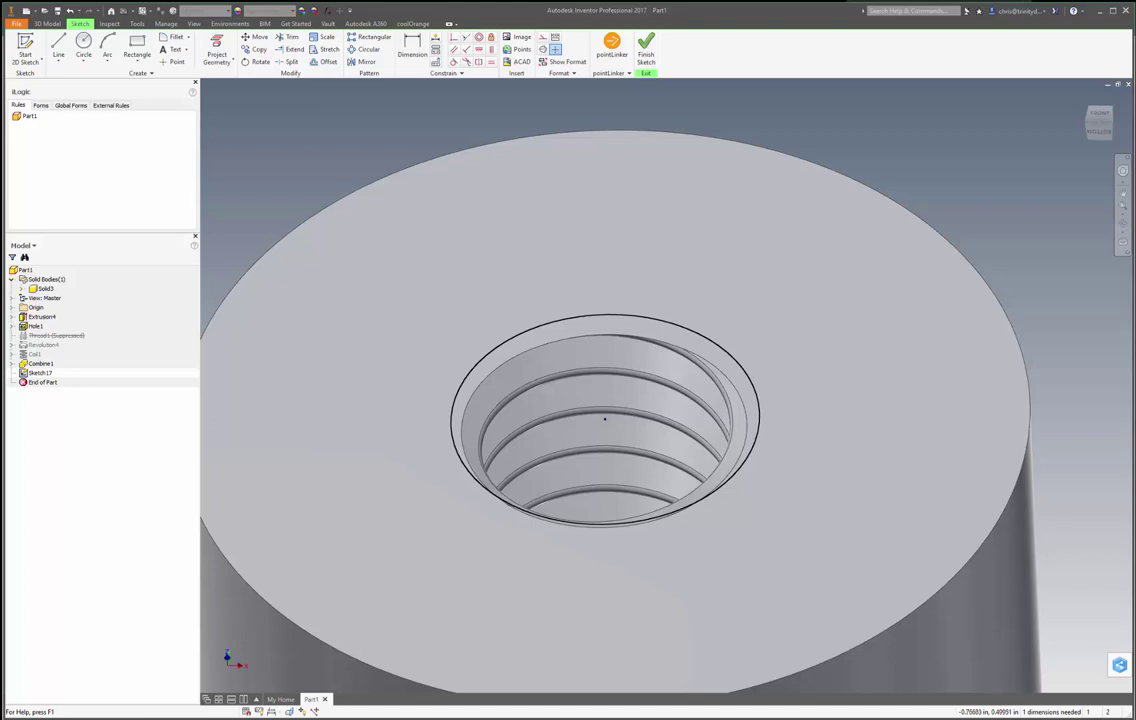
Switch to the Thread Data.xlsx workbook in Excel and copy the 3/8 size from cell A86 into A87.
left_click(206, 688)
scroll(91, 400, "down", 16)
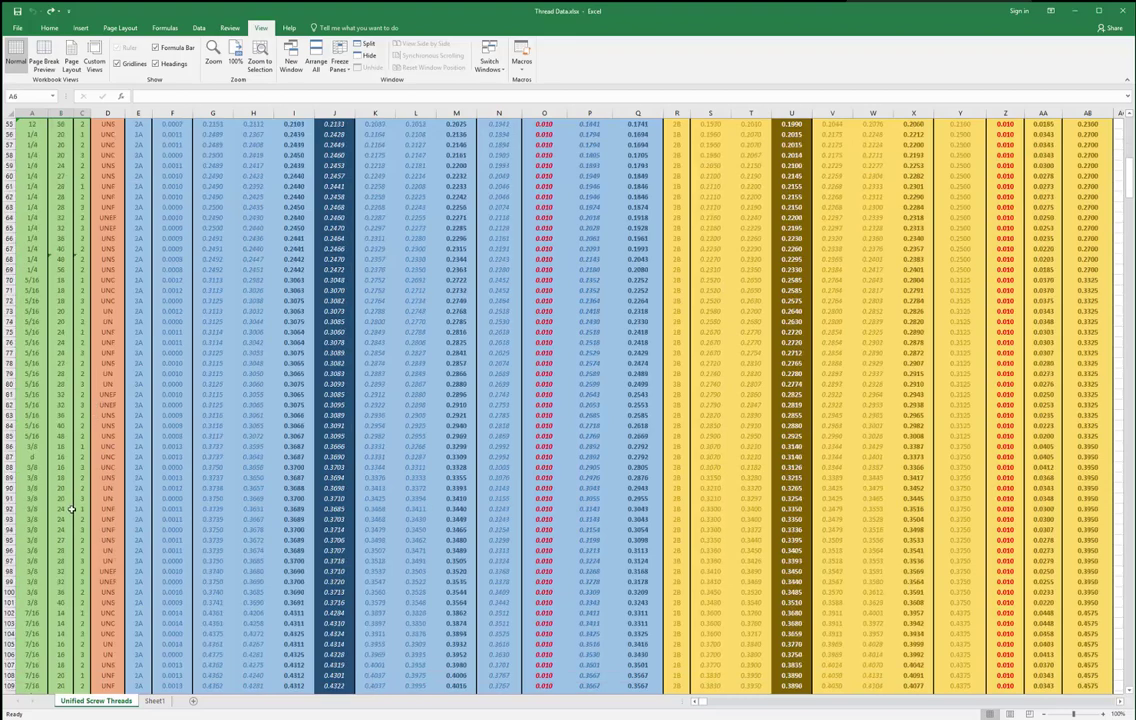
left_click(35, 446)
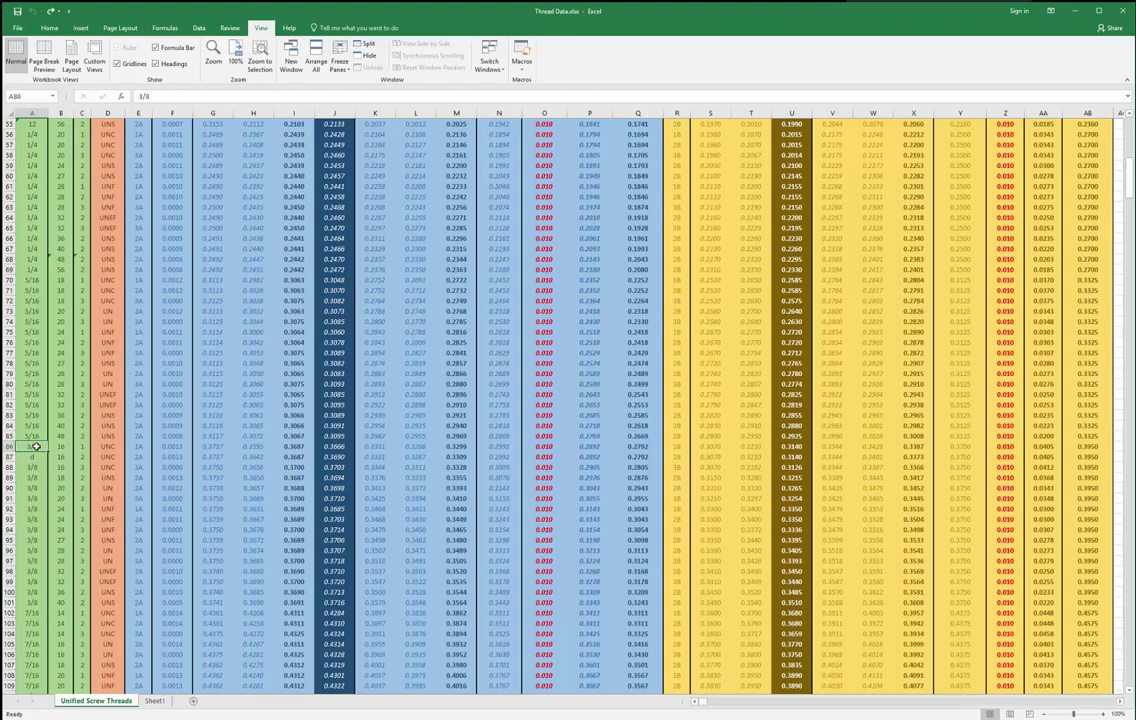
key("ctrl+c")
left_click(30, 457)
key("ctrl+v")
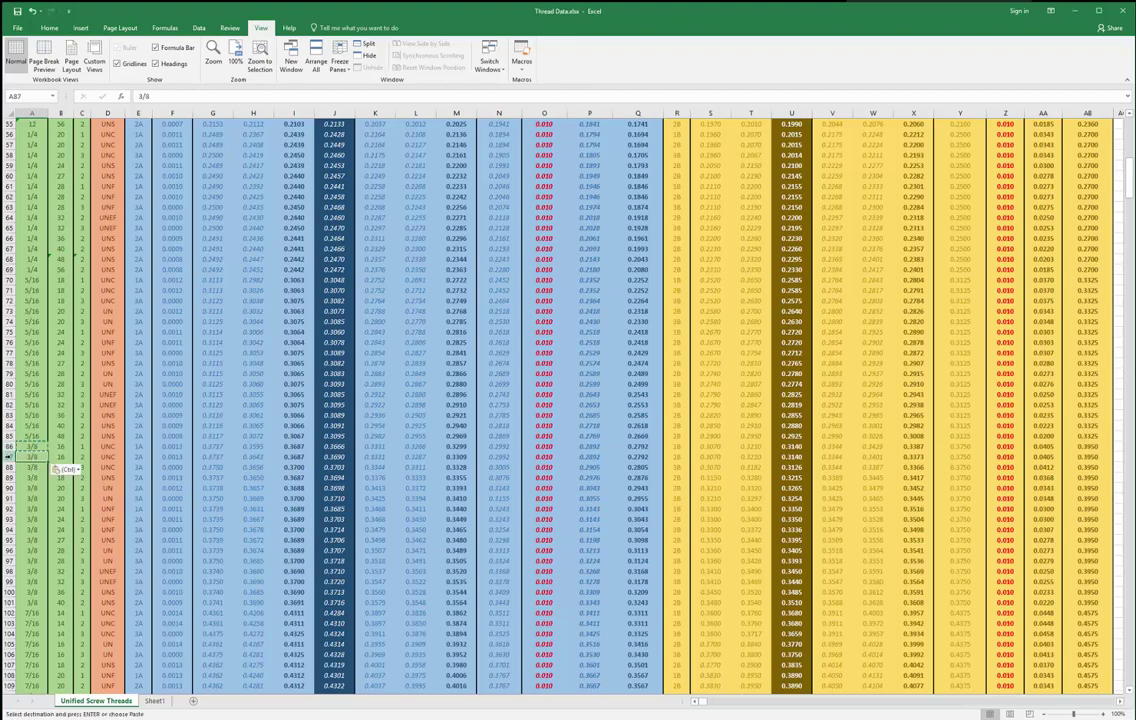
Select the 3/8-16 UNC class 2 row and look up its internal chamfer OD against the column headings.
key("ctrl+shift+Right")
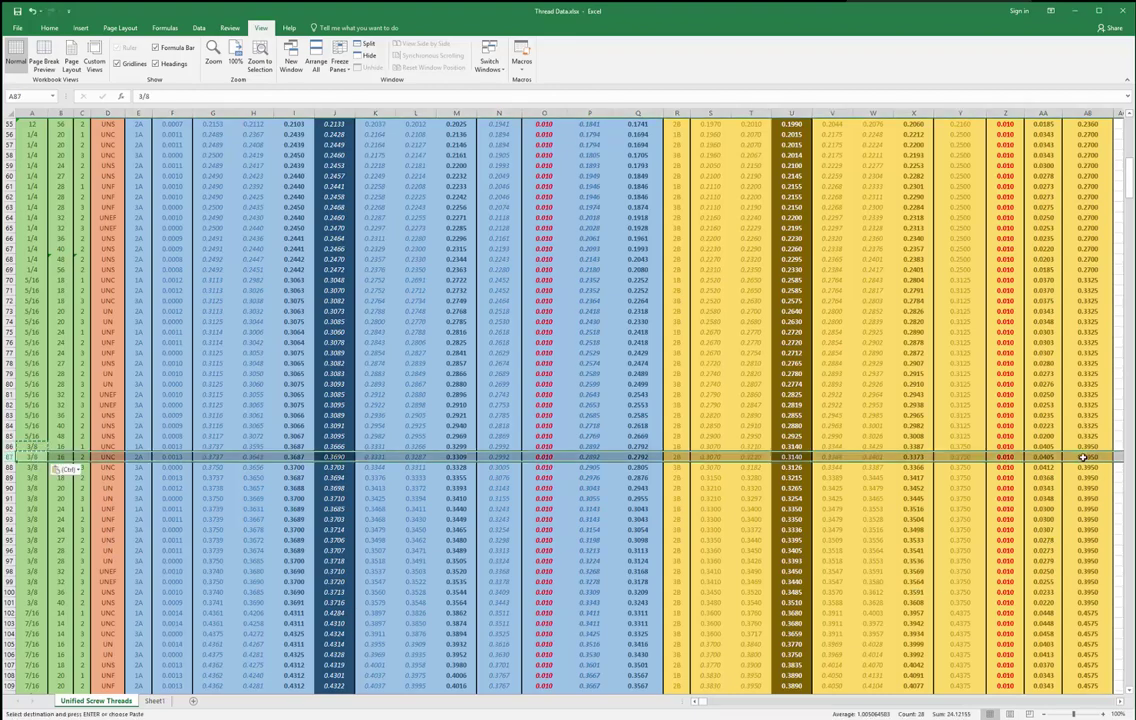
scroll(1090, 420, "up", 17)
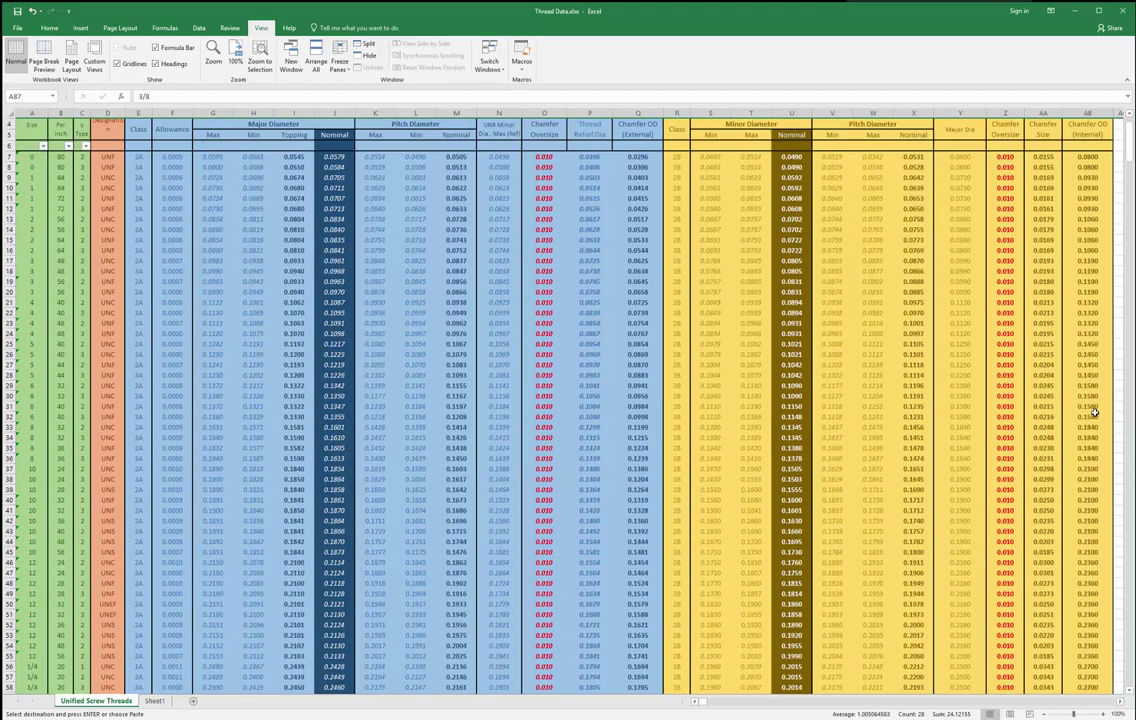
scroll(1093, 413, "up", 1)
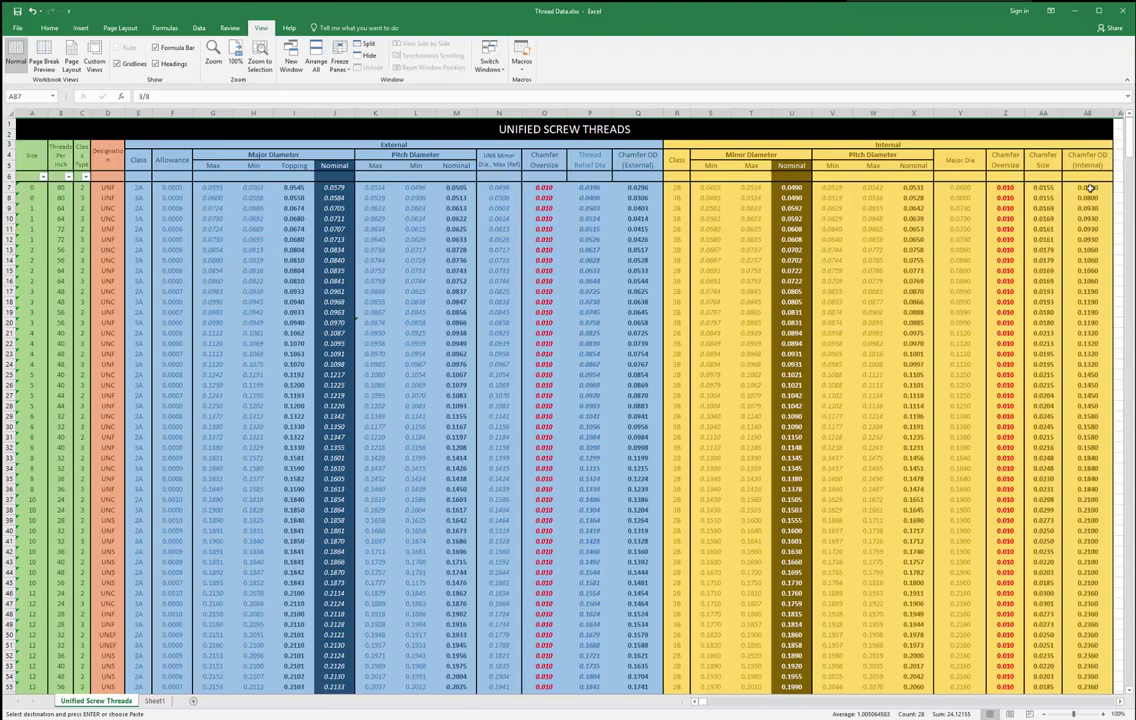
scroll(1090, 188, "down", 10)
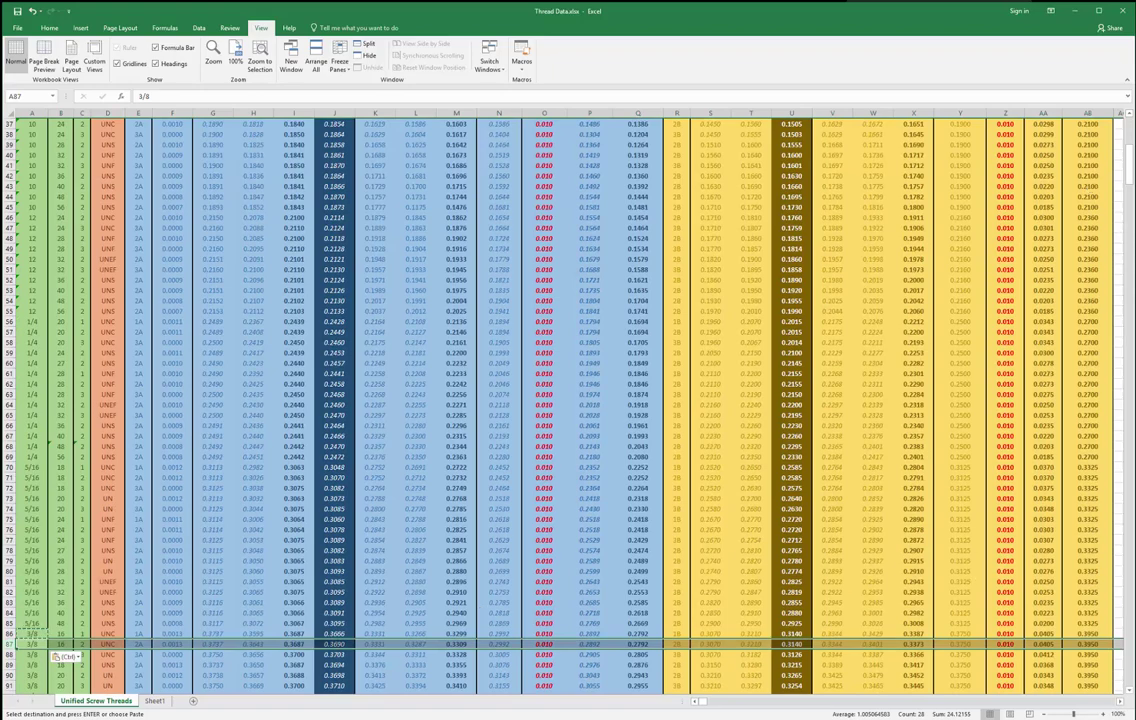
Switch back to Inventor and dimension the circle around the threaded hole to a diameter of 0.395 in.
key("alt+Tab")
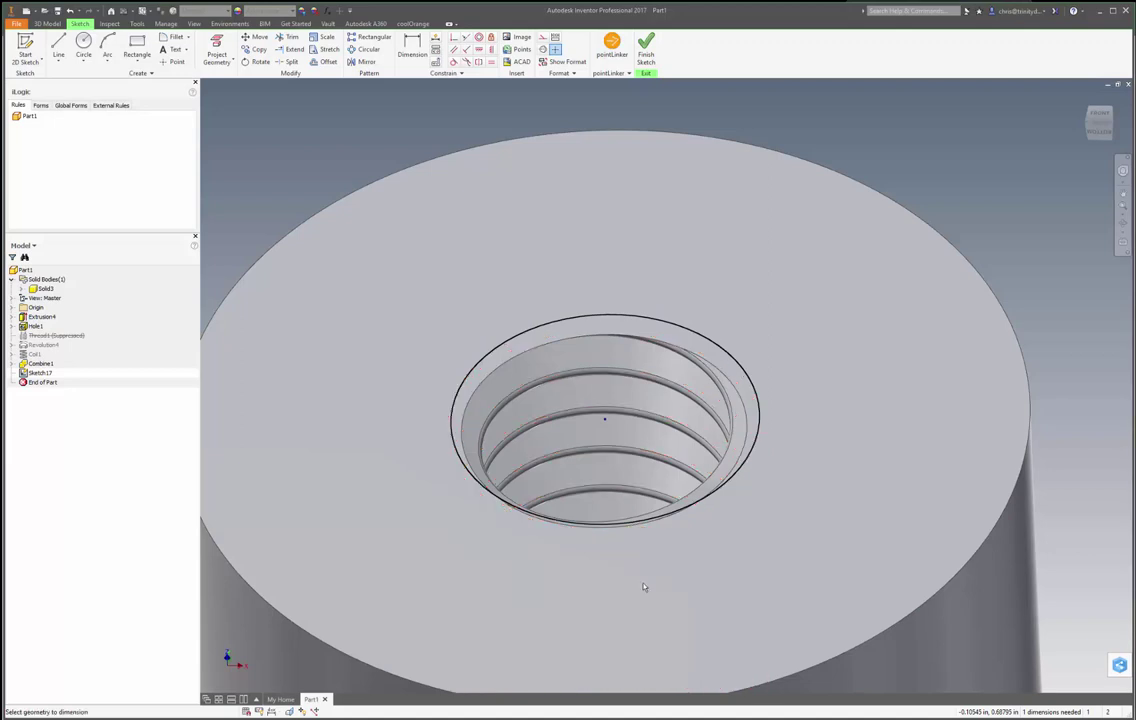
key("d")
left_click(617, 318)
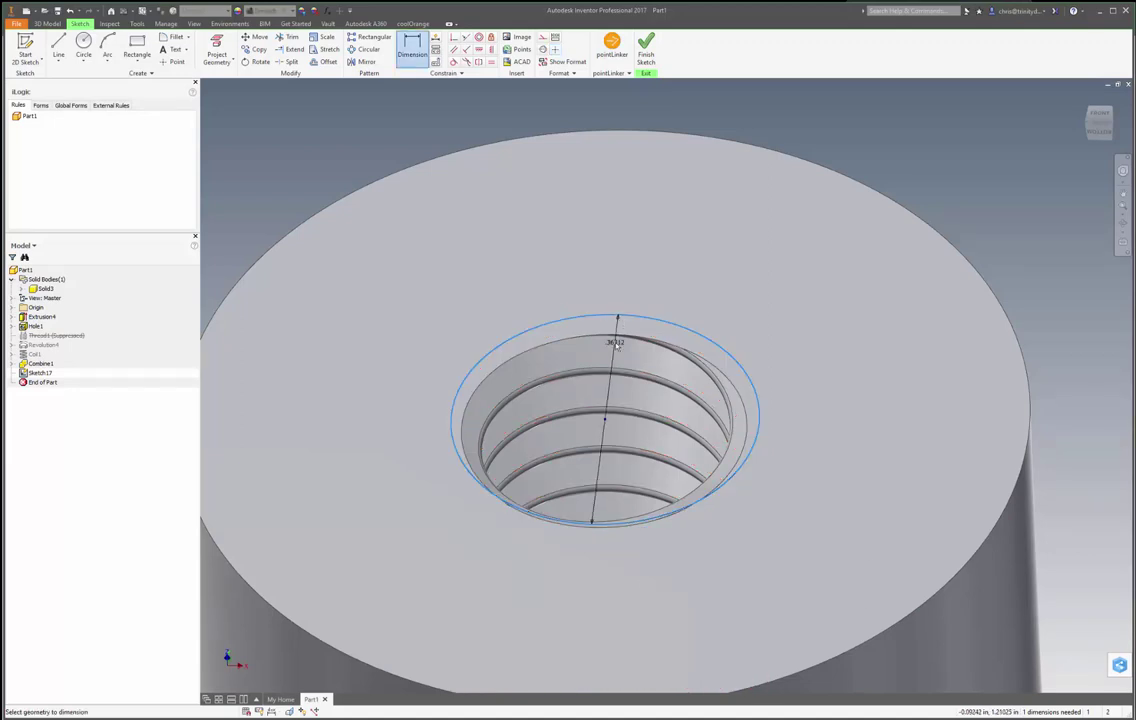
left_click(620, 343)
type("0.395")
key("Return")
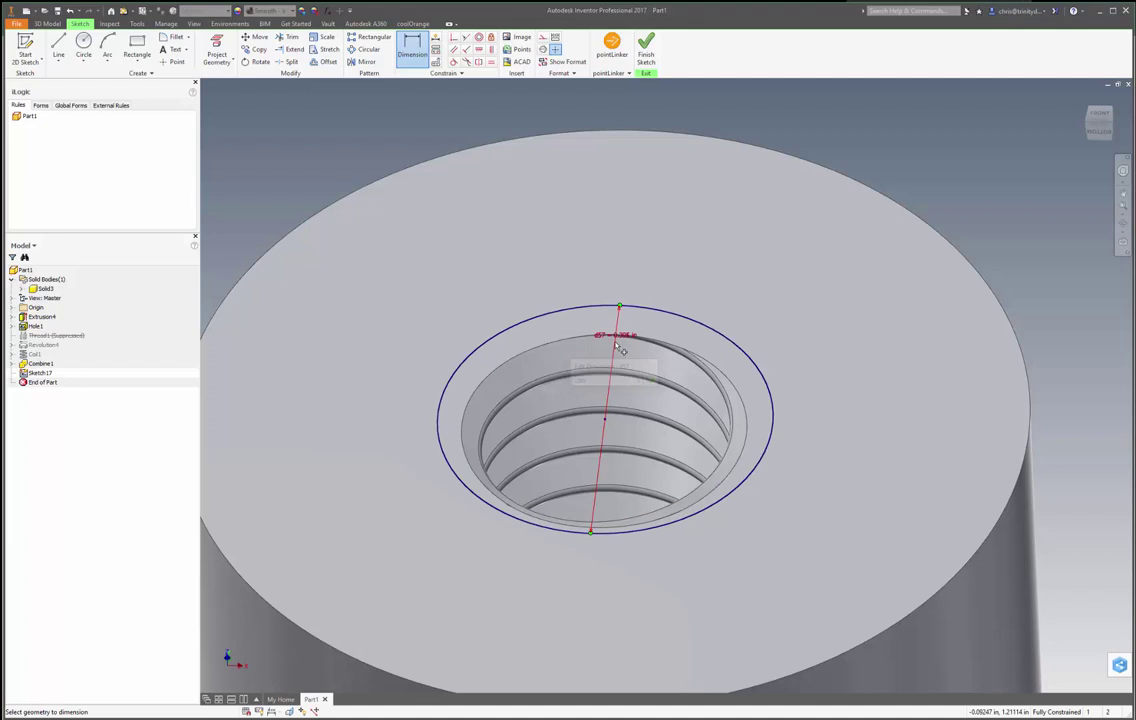
Extrude the circle as a cut with All extents and a taper of -45 to form the hole's entry chamfer.
key("e")
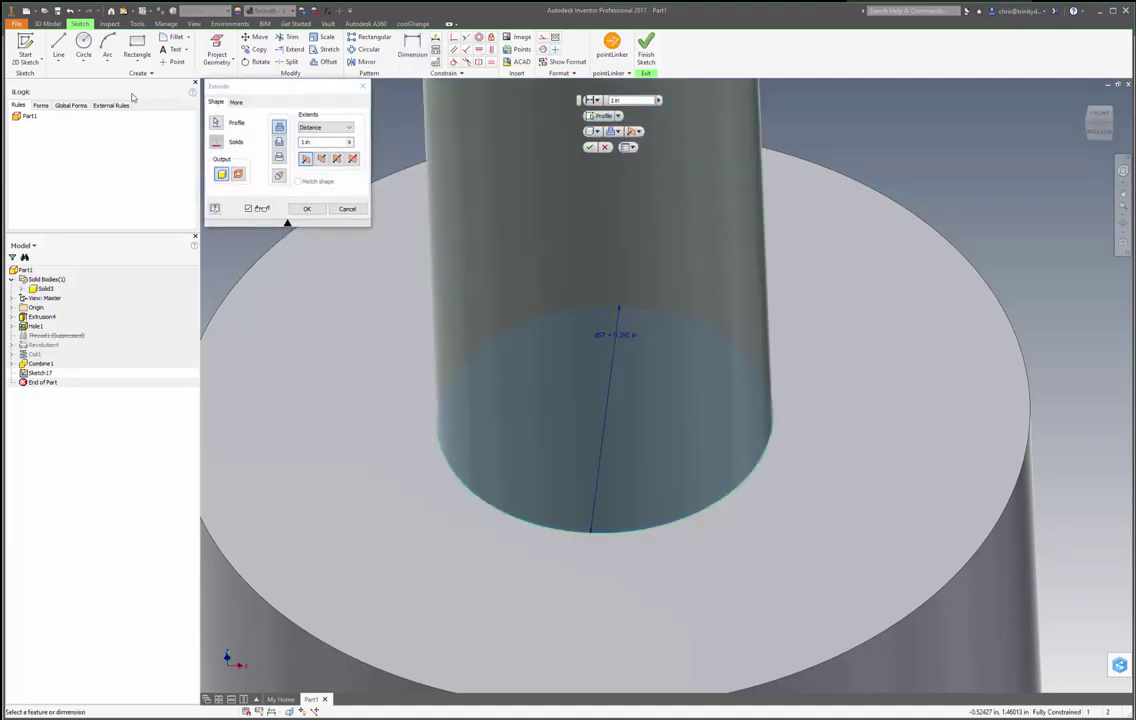
left_click(279, 142)
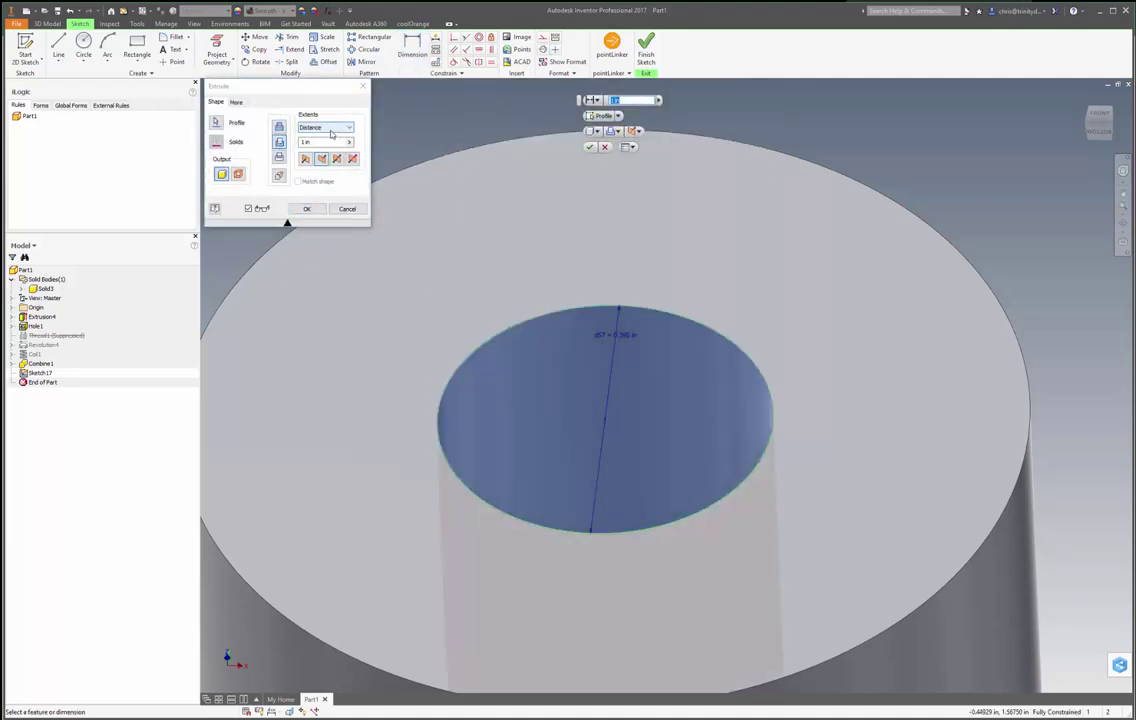
left_click(331, 129)
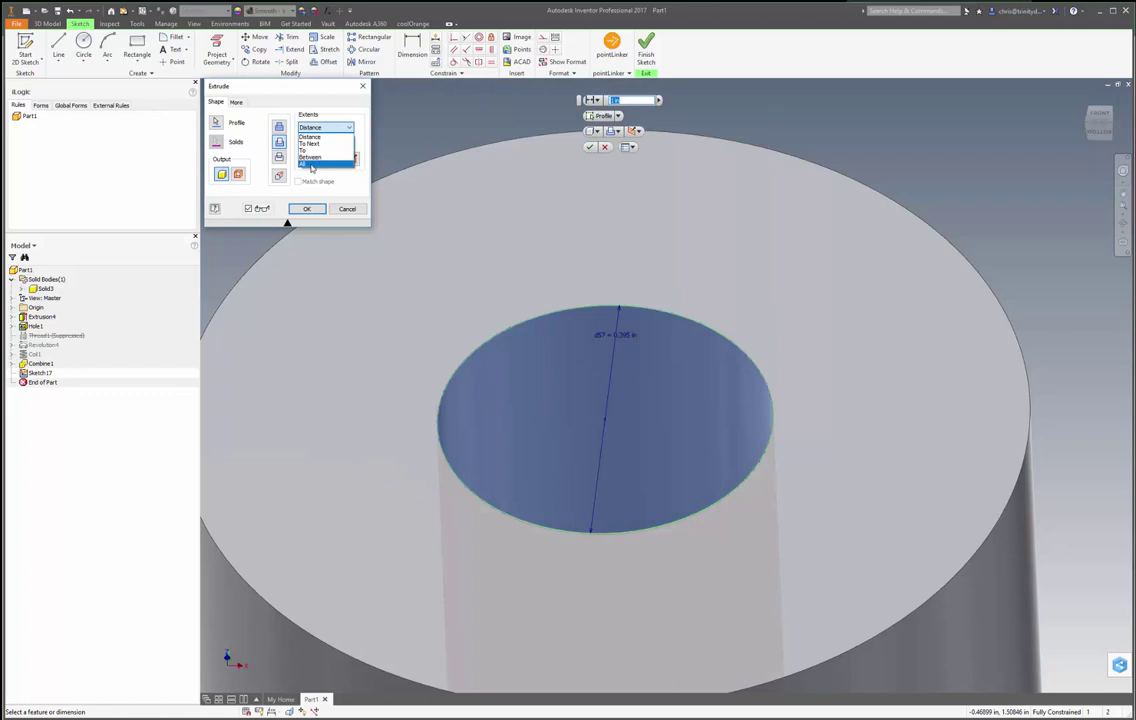
left_click(311, 164)
left_click(236, 102)
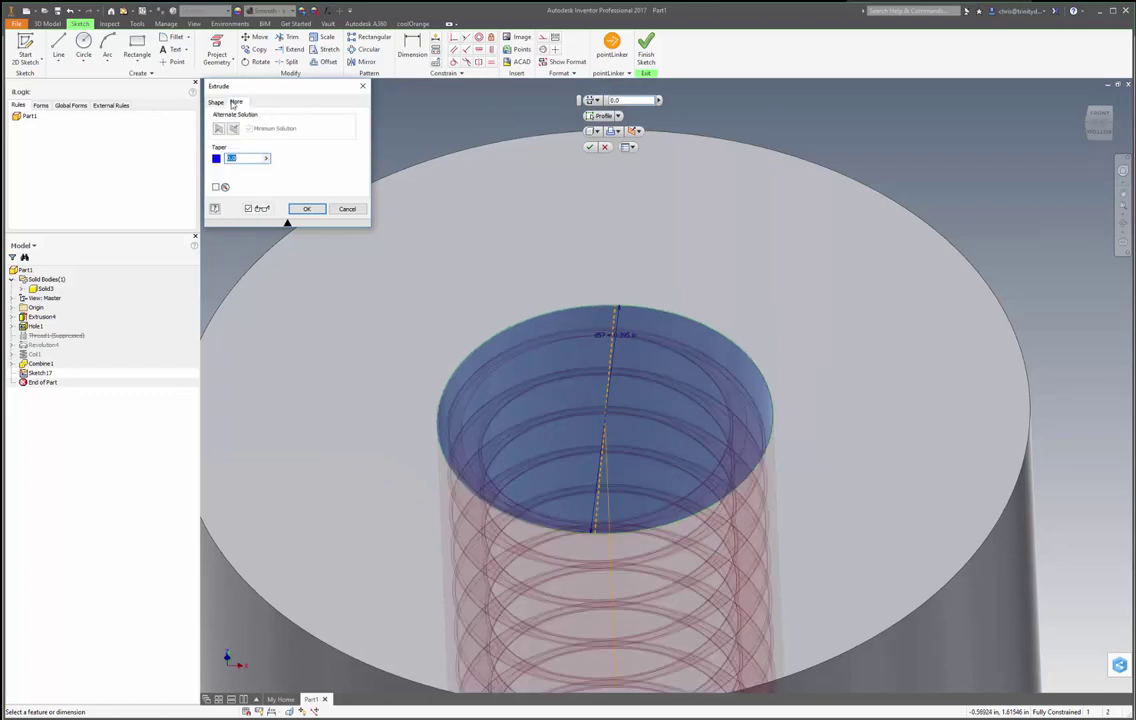
type("-45")
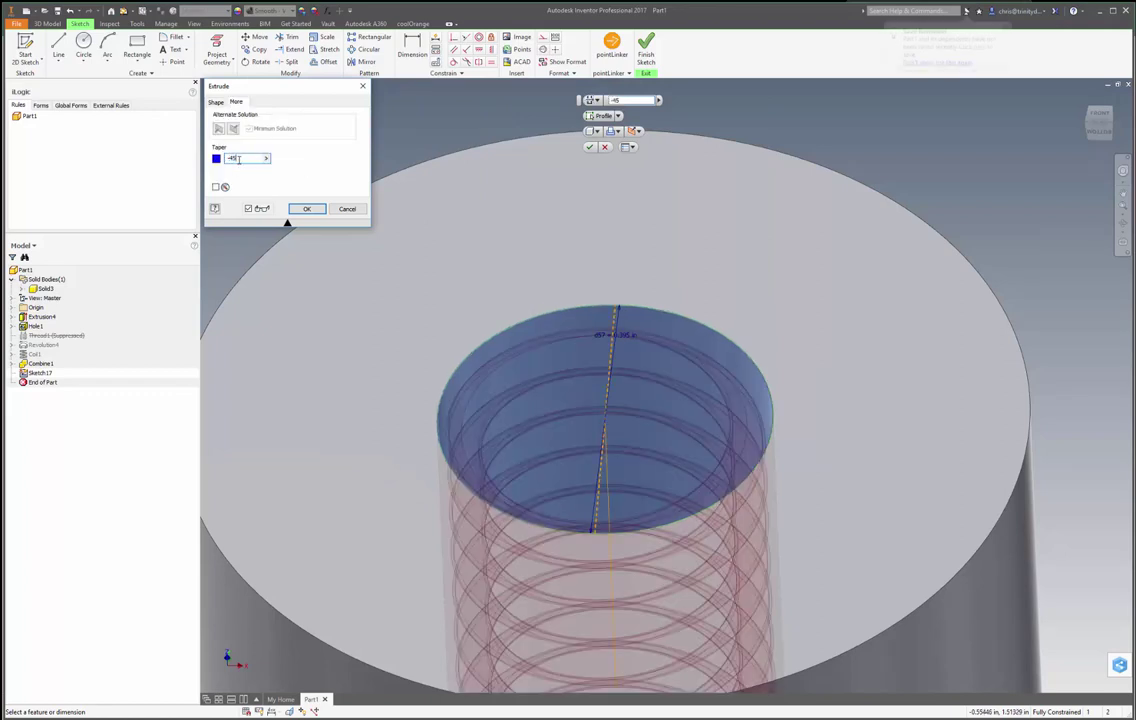
key("Return")
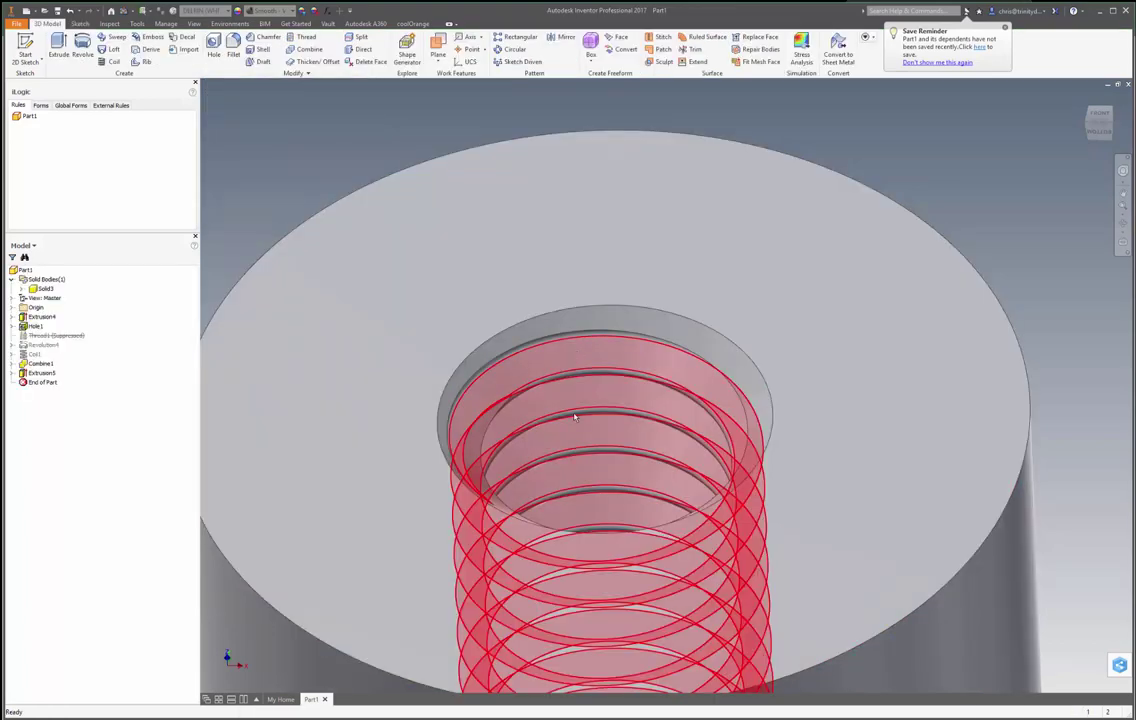
scroll(578, 411, "down", 5)
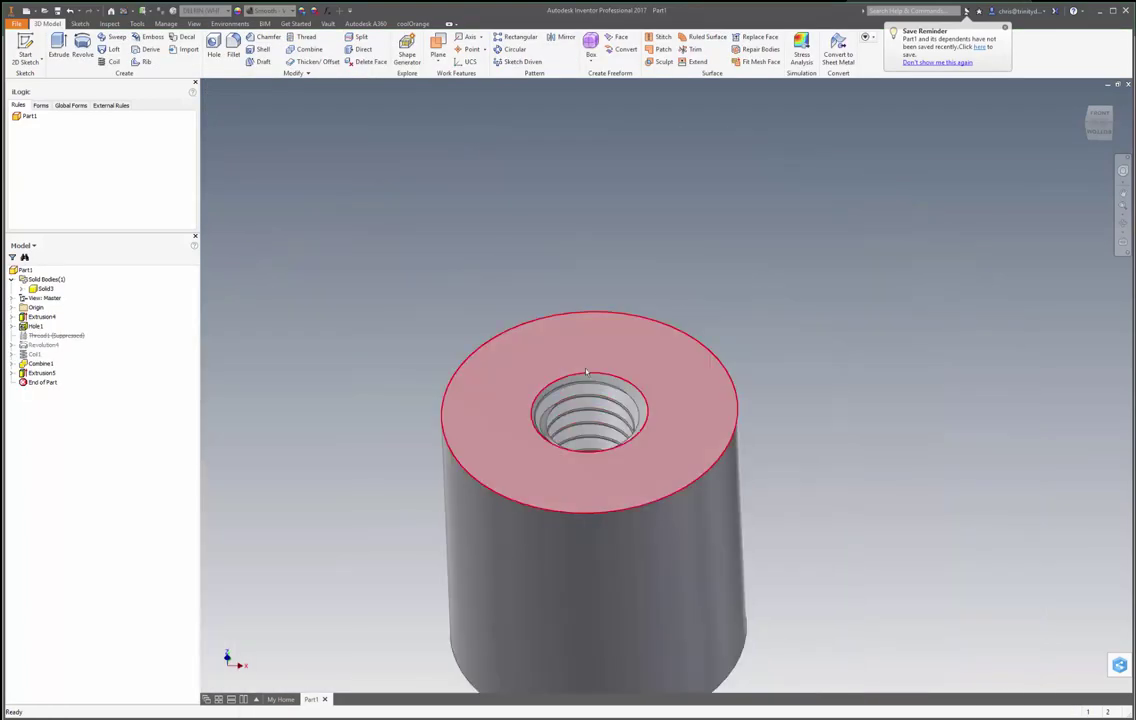
middle_click_drag(728, 337, 631, 400, "shift")
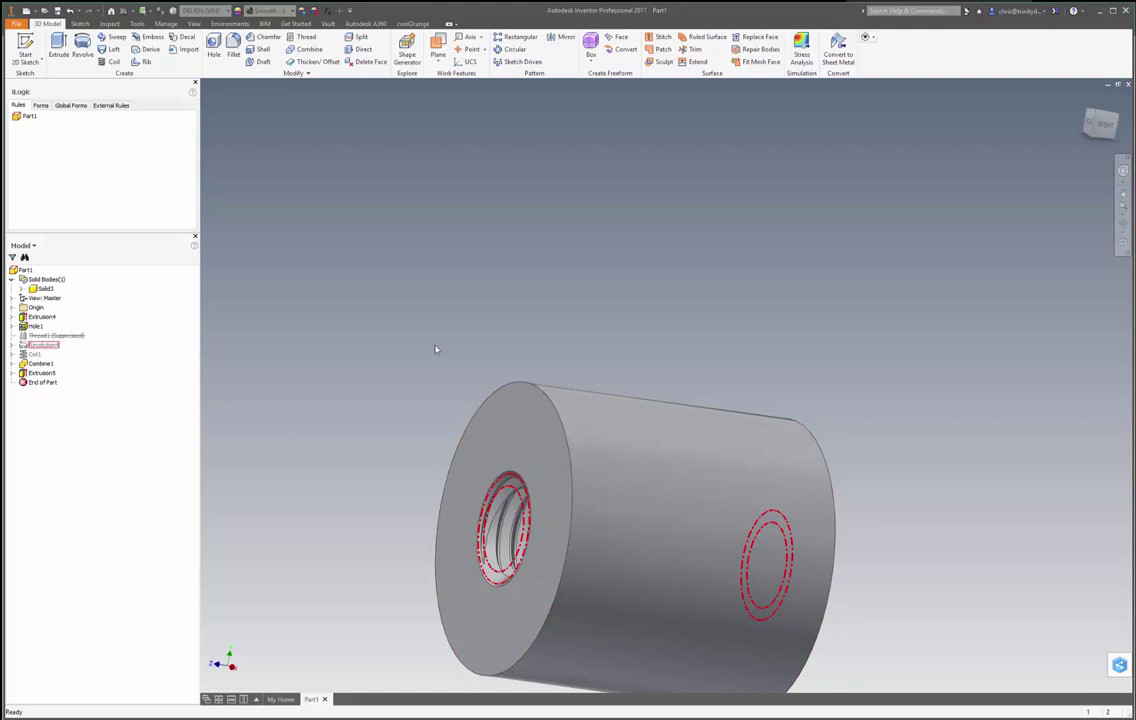
key("F4")
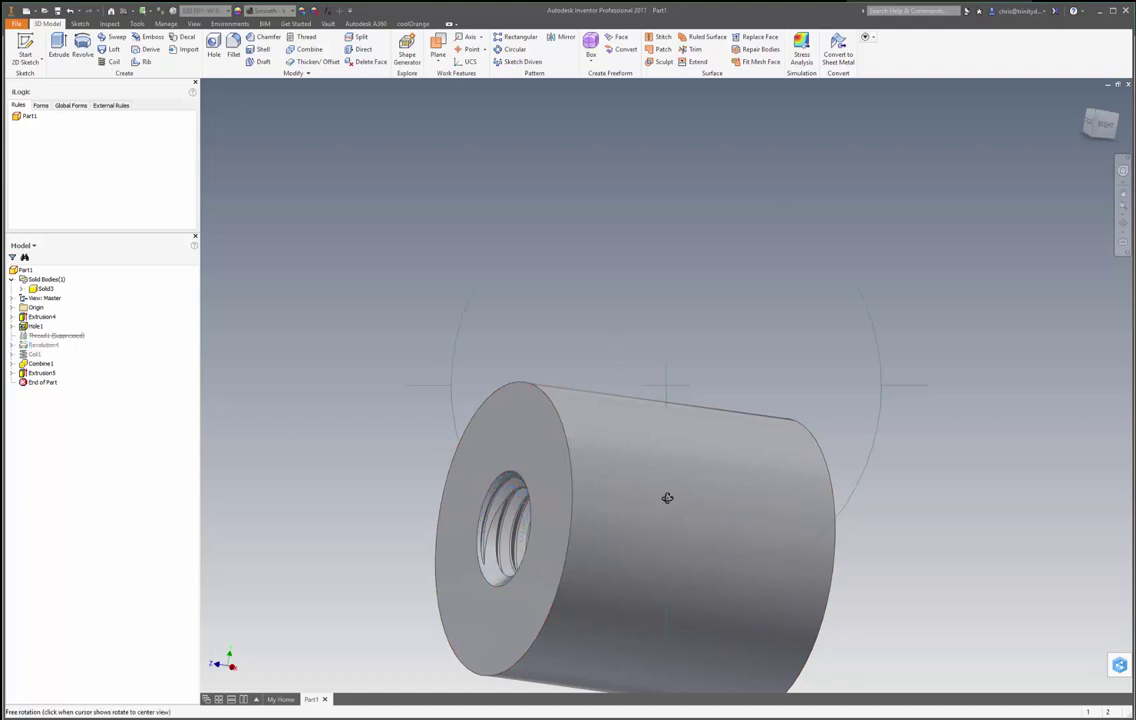
left_click_drag(667, 497, 730, 461)
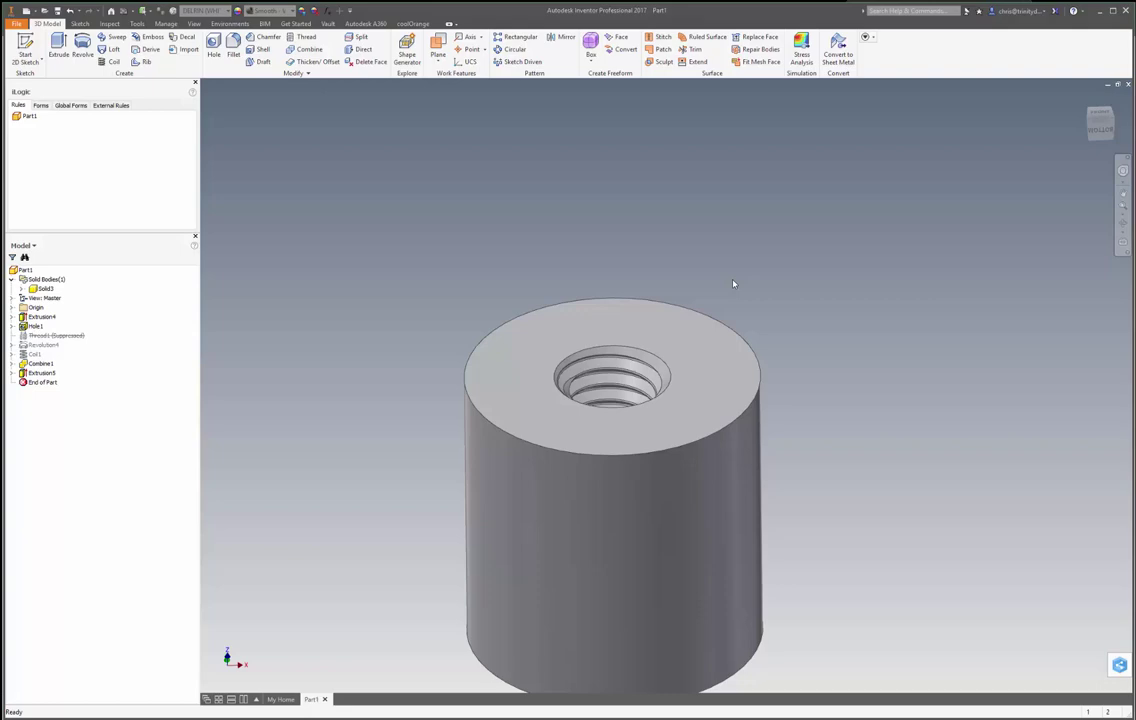
Save the part in the workspace's TDF folder under the file name CO-01.
key("ctrl+s")
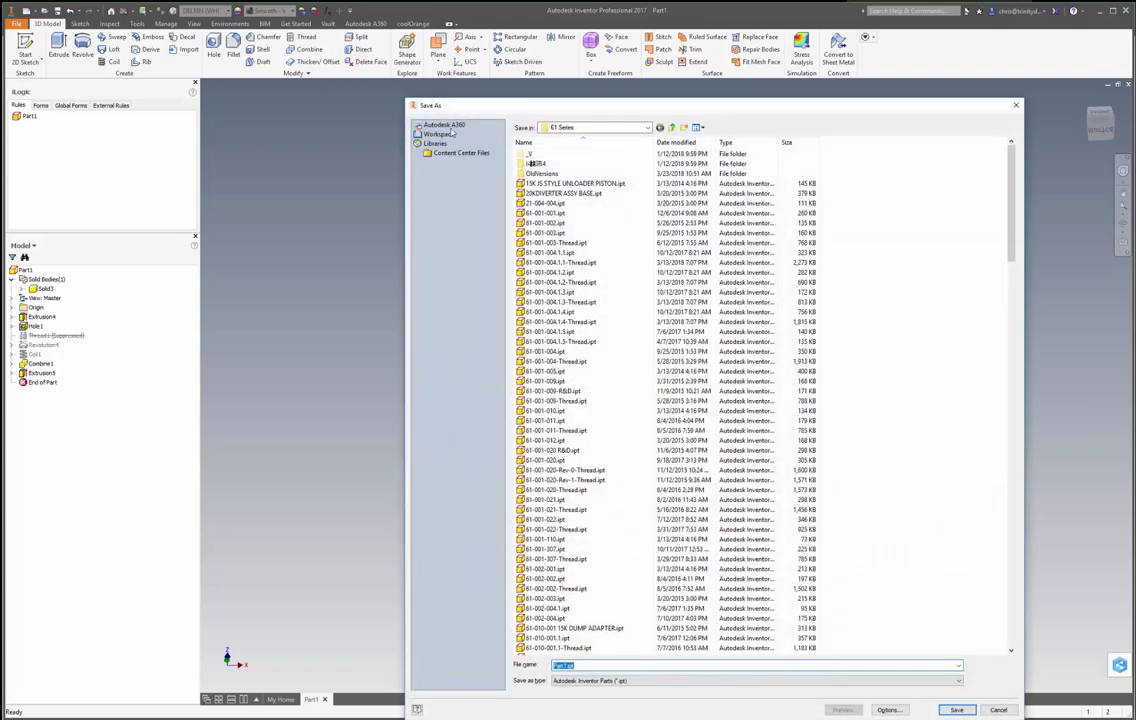
left_click(450, 132)
double_click(535, 214)
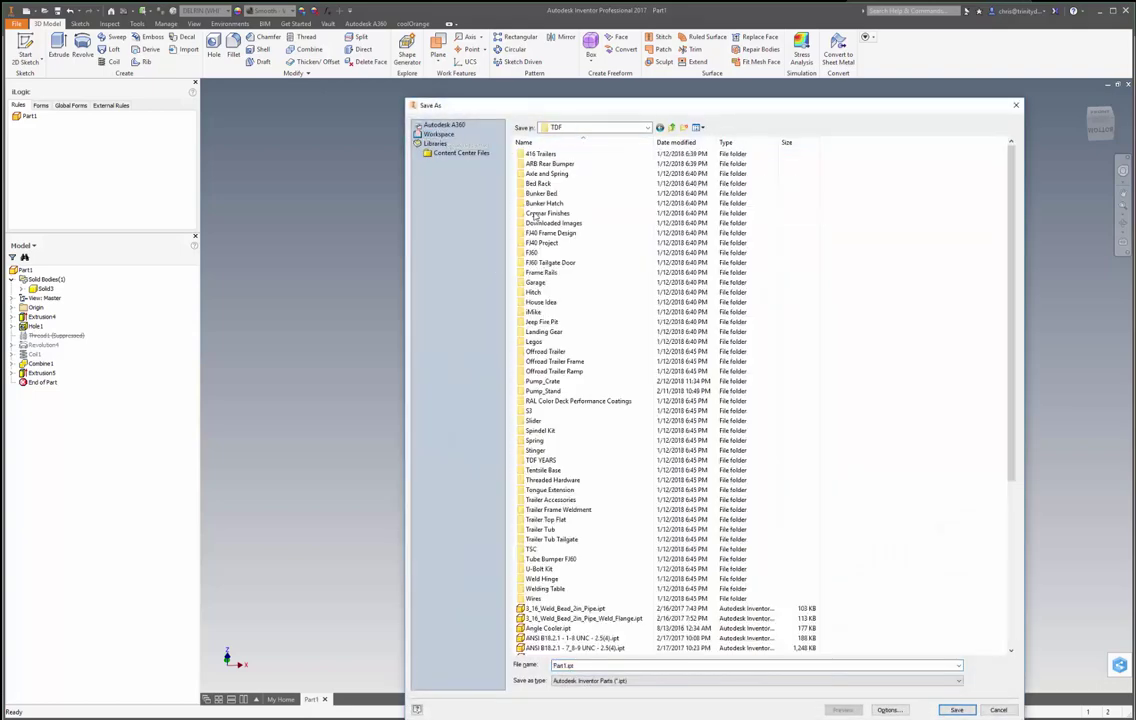
double_click(573, 666)
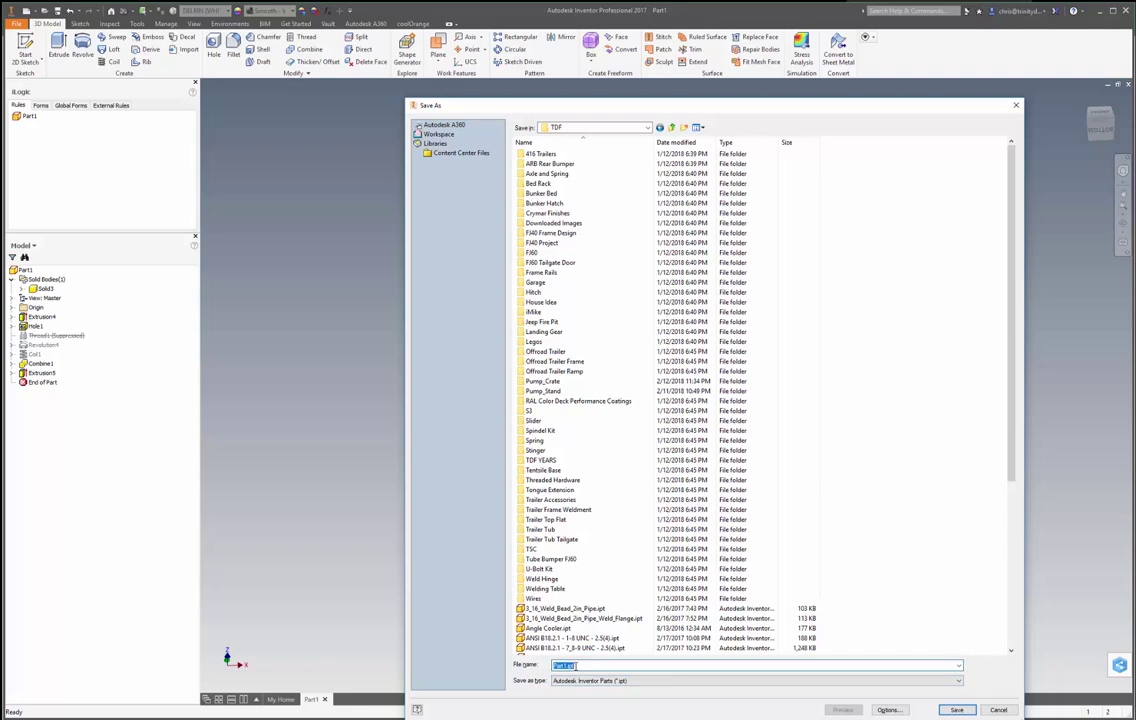
type("CO-01")
key("Return")
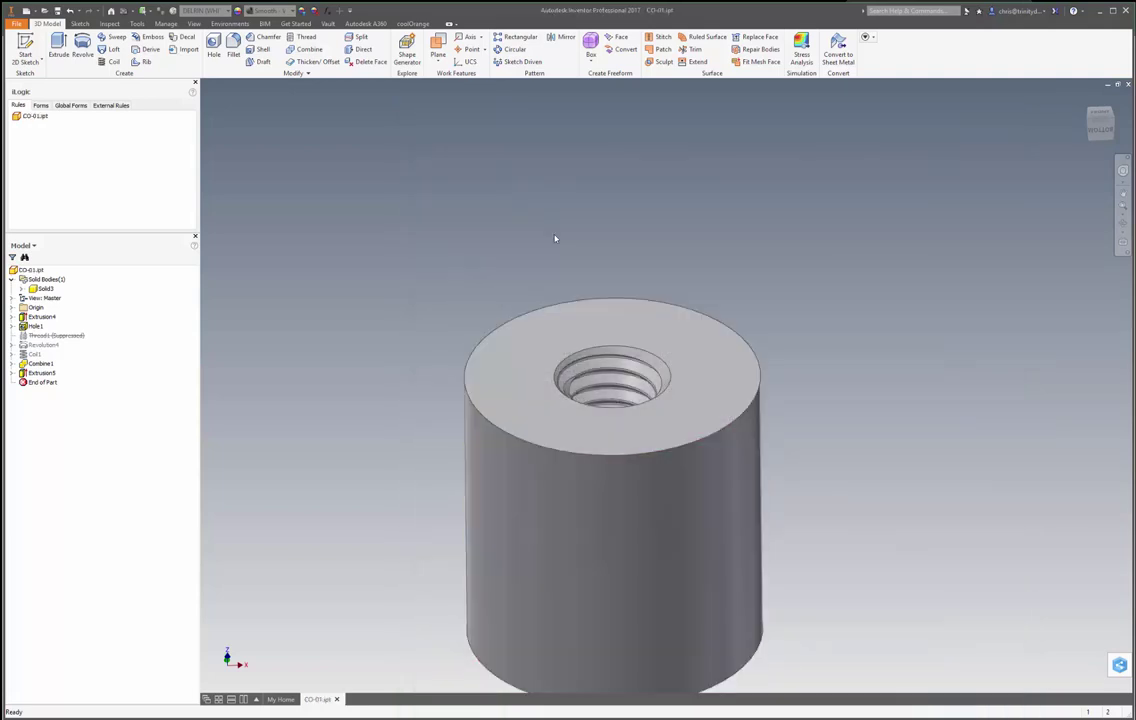
Consult the 3/8-16 UNC external thread data in the Excel workbook and create a new Inventor part from the Basic Part.ipt template.
left_click(38, 10)
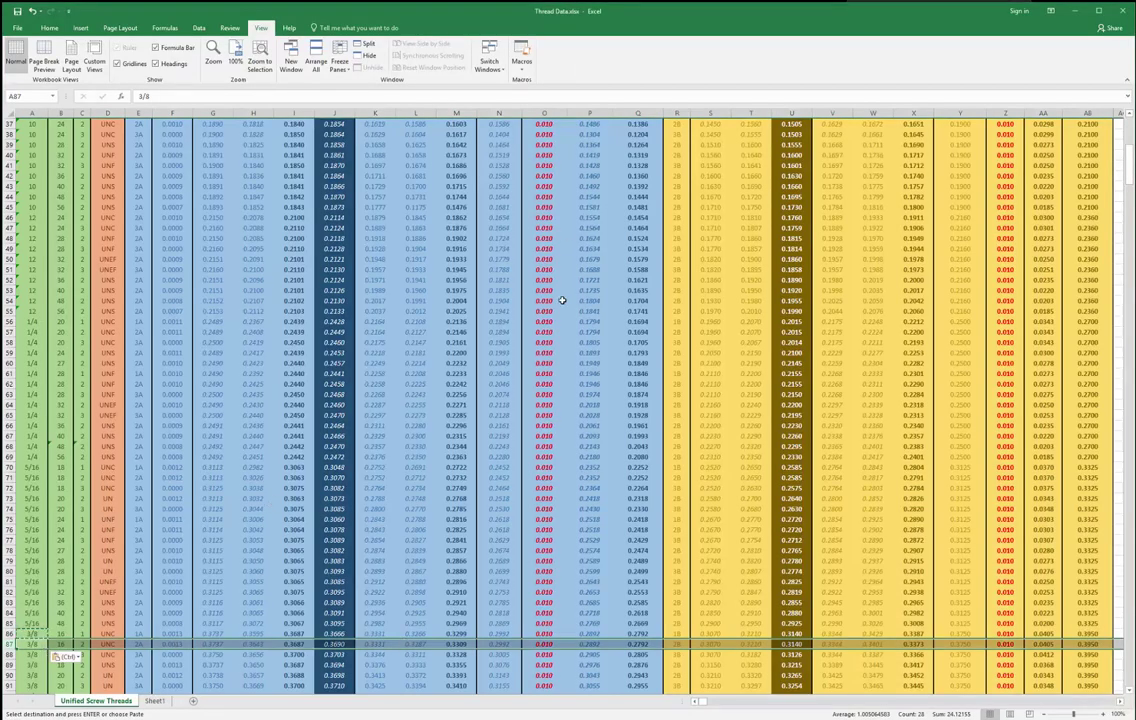
scroll(562, 300, "up", 12)
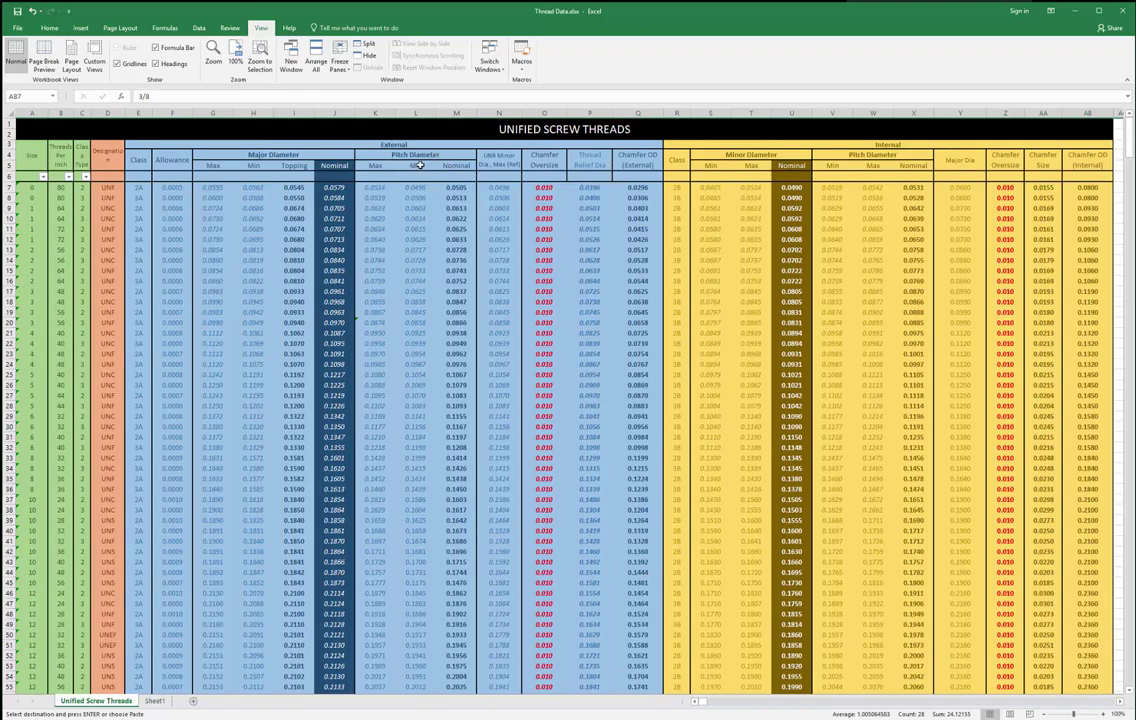
scroll(318, 290, "down", 11)
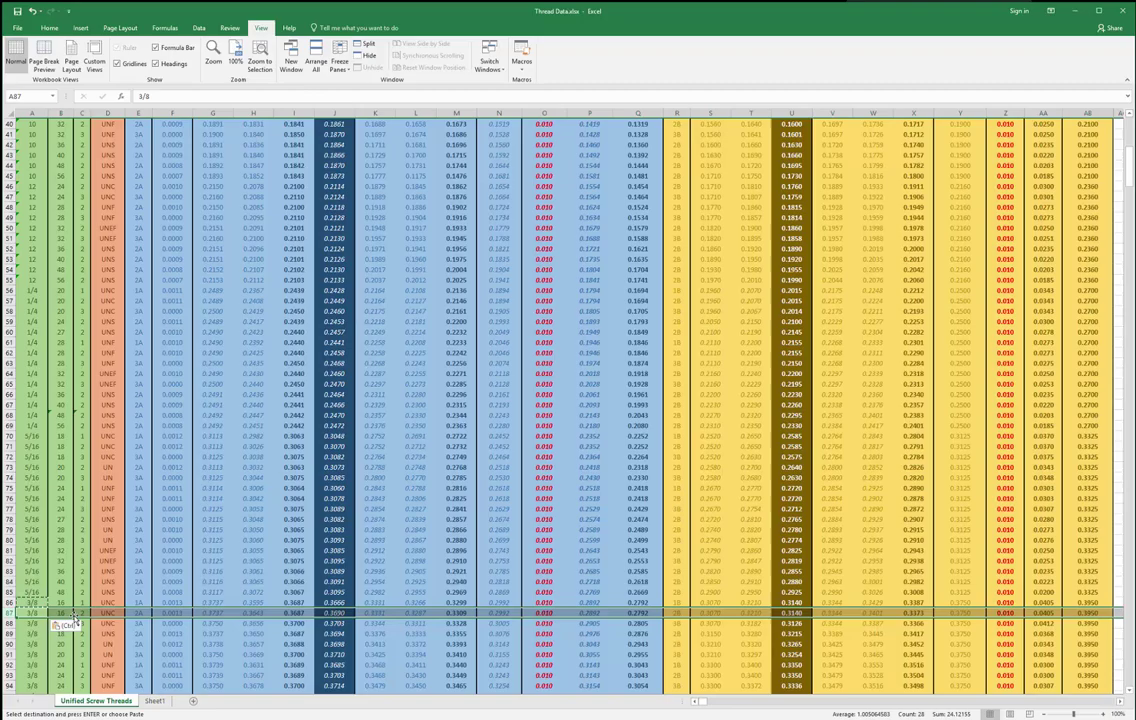
left_click(214, 717)
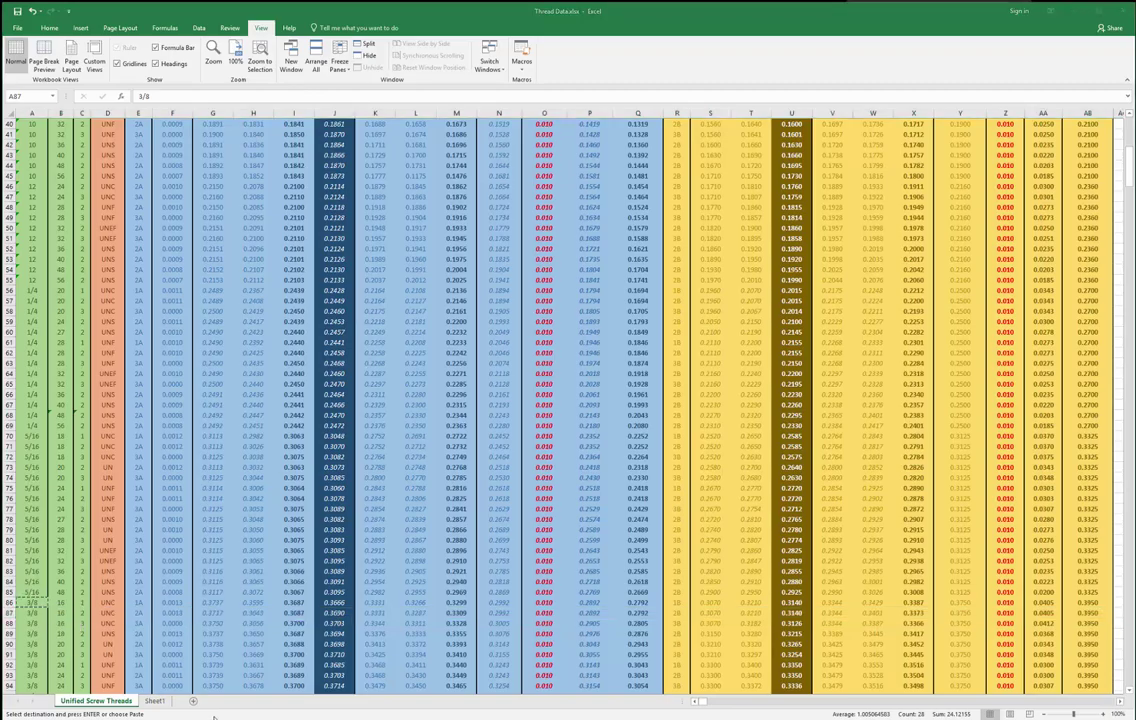
key("alt+Tab")
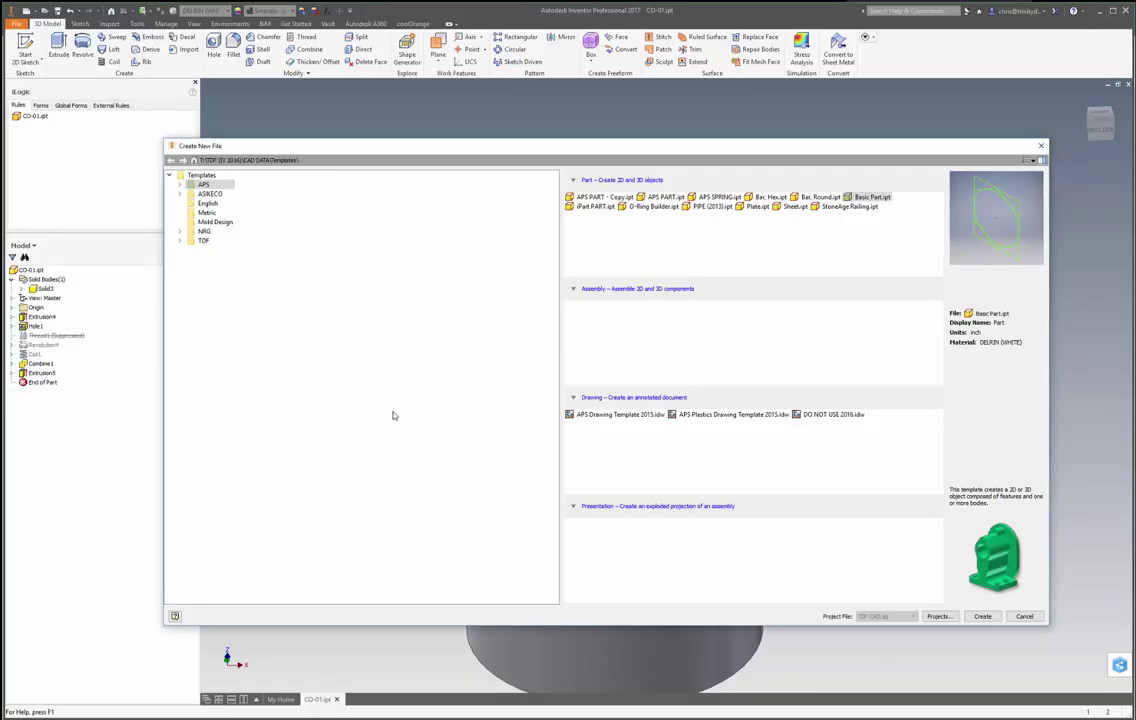
double_click(867, 198)
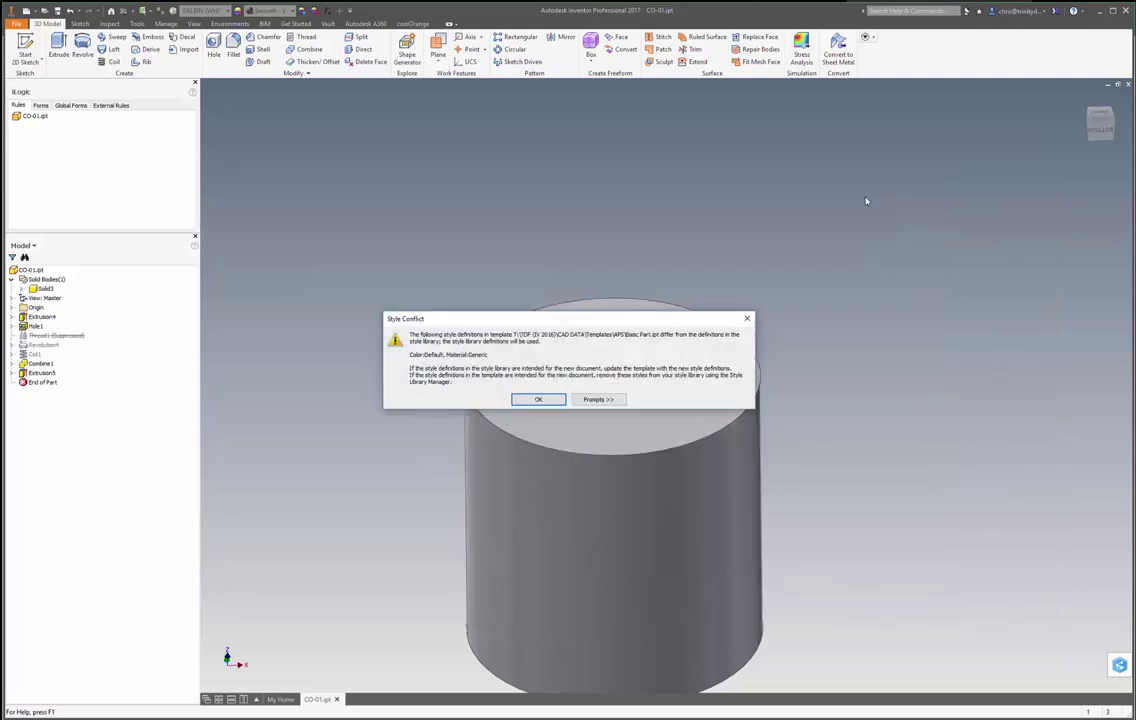
left_click(538, 399)
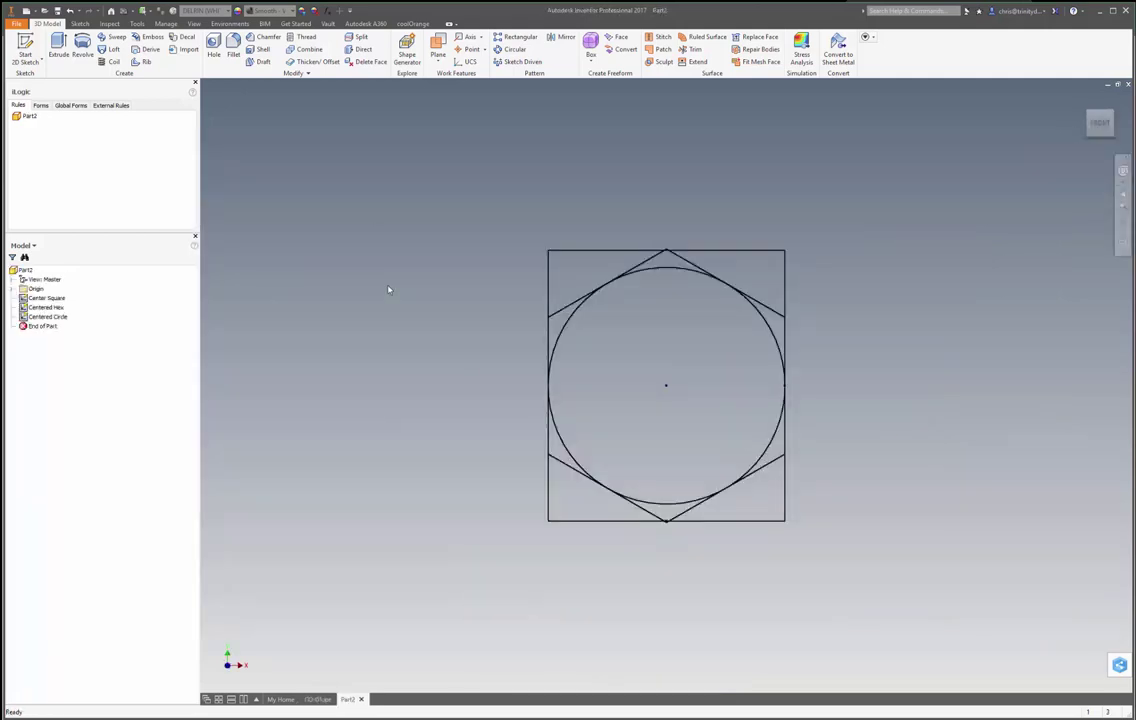
Delete the Center Square and Centered Hex sketches, keeping only the Centered Circle sketch.
left_click(46, 298)
left_click(45, 317, "ctrl")
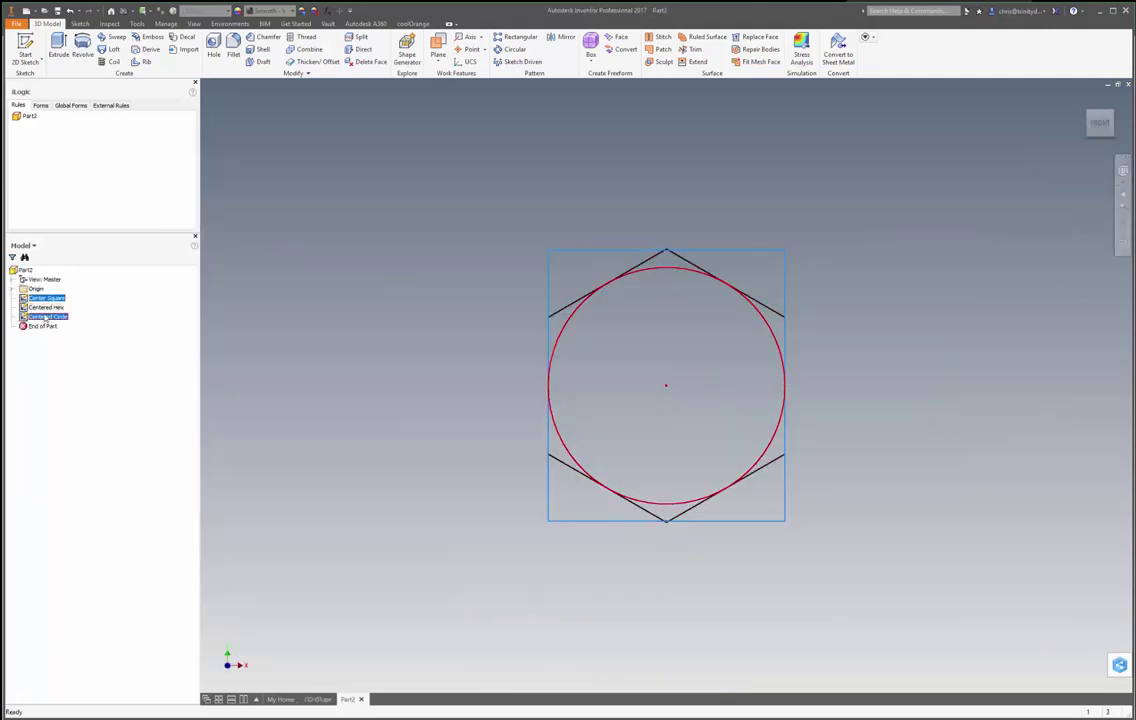
left_click(46, 308, "ctrl")
right_click(50, 316)
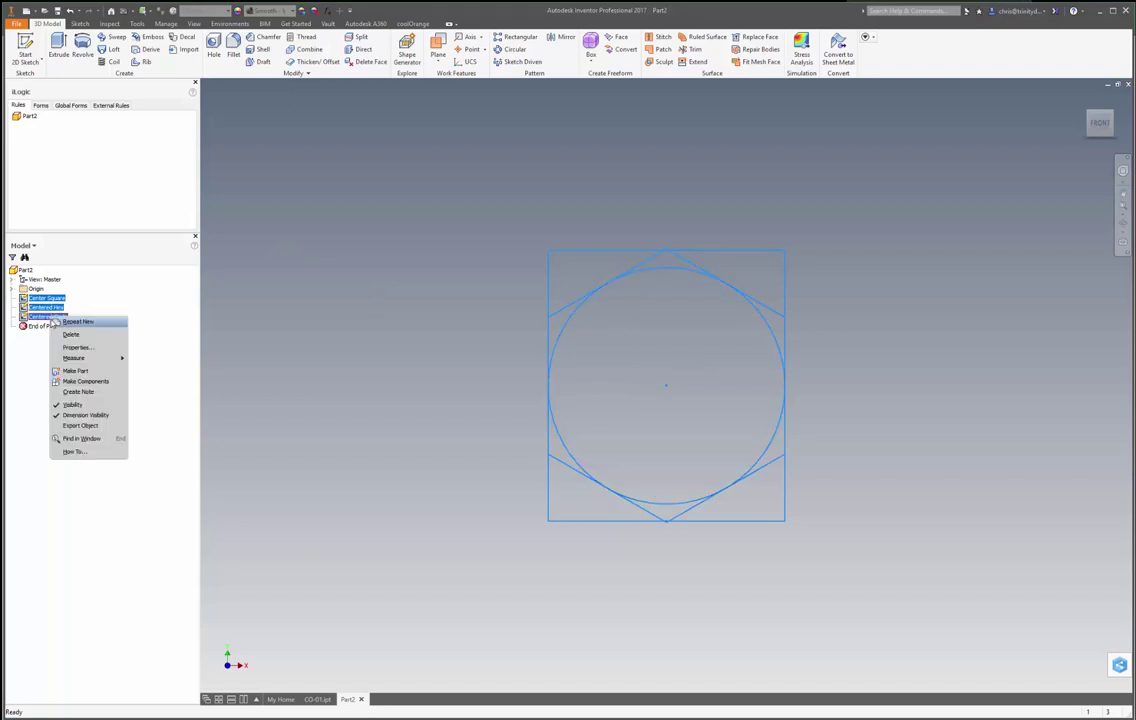
left_click(41, 319)
left_click(45, 317, "ctrl")
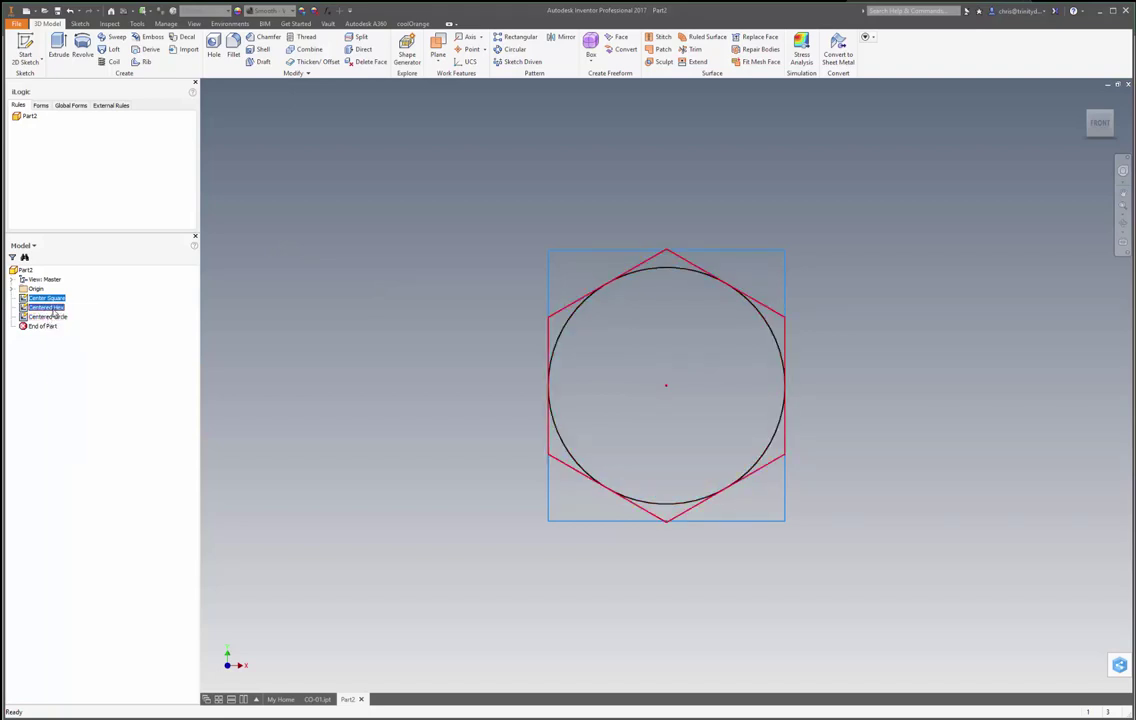
right_click(52, 307)
left_click(74, 326)
Dimension the Centered Circle's diameter to 0.369 in and check it against the nominal major diameter in the Excel workbook.
double_click(47, 298)
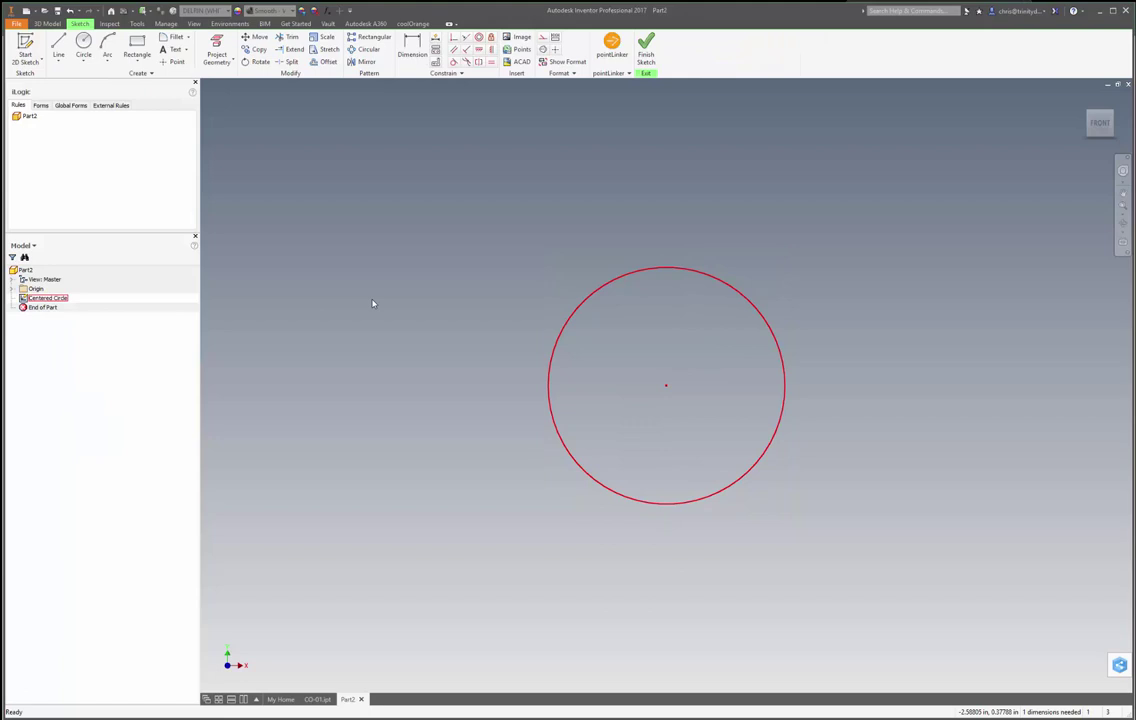
key("d")
left_click(656, 270)
left_click(659, 296)
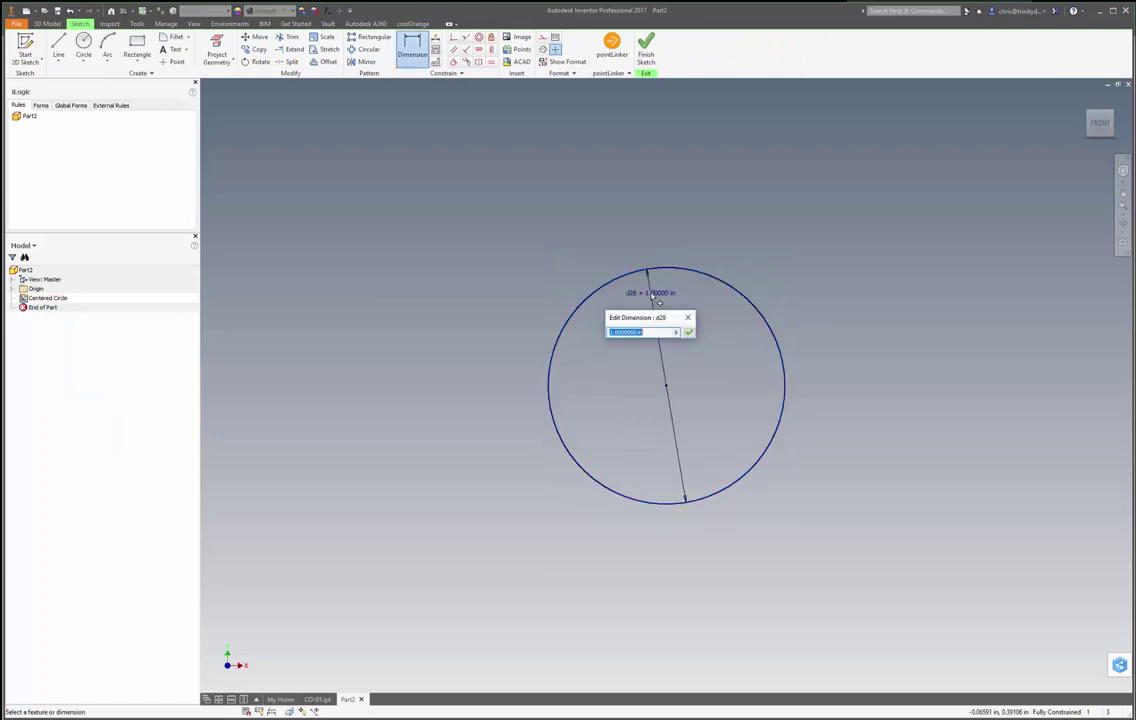
type(".369")
key("Return")
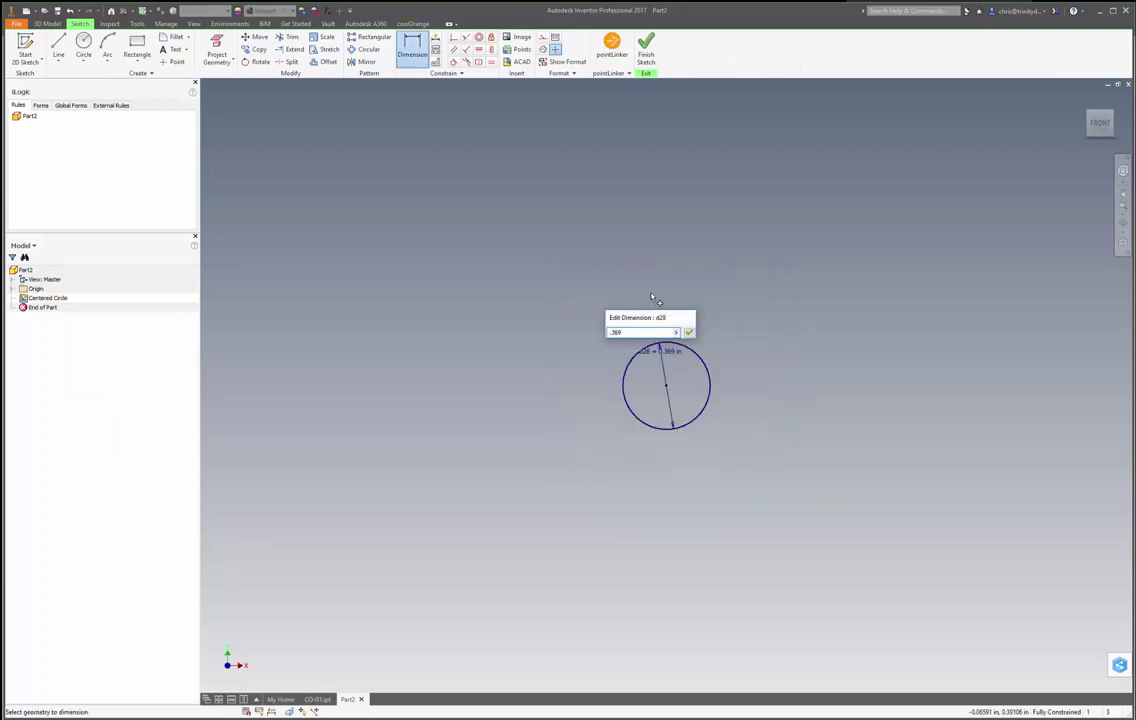
key("alt+Tab")
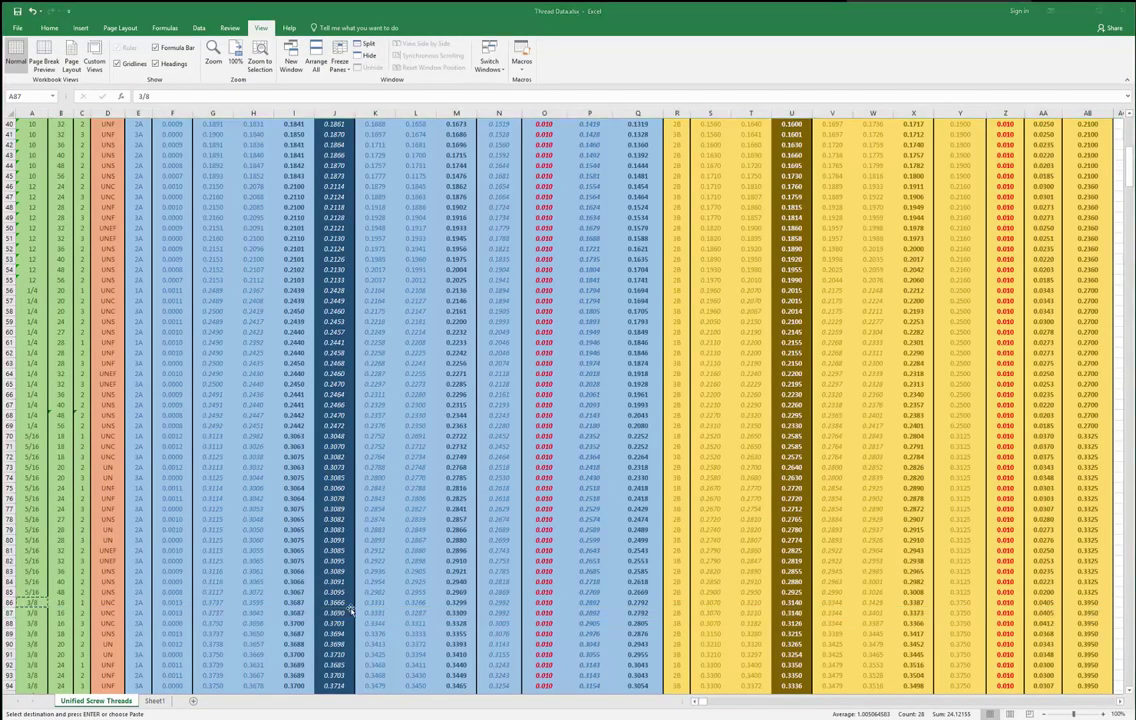
key("alt+Tab")
Extrude the Centered Circle profile 2 in into a solid cylinder.
key("e")
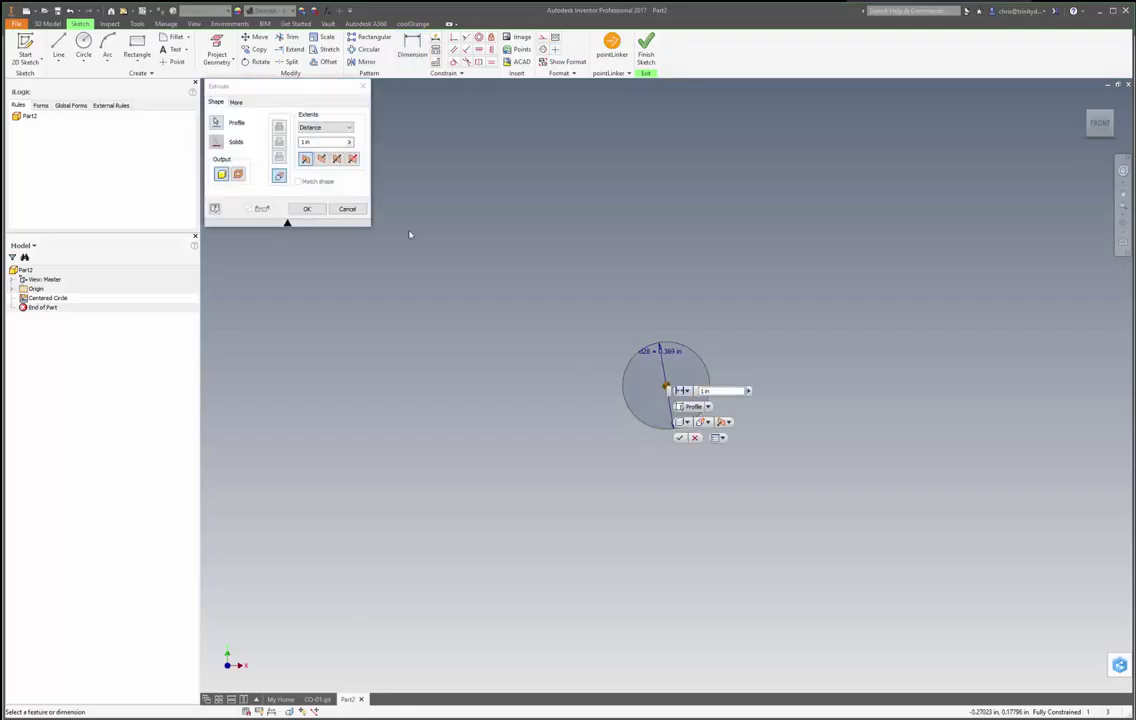
key("Return")
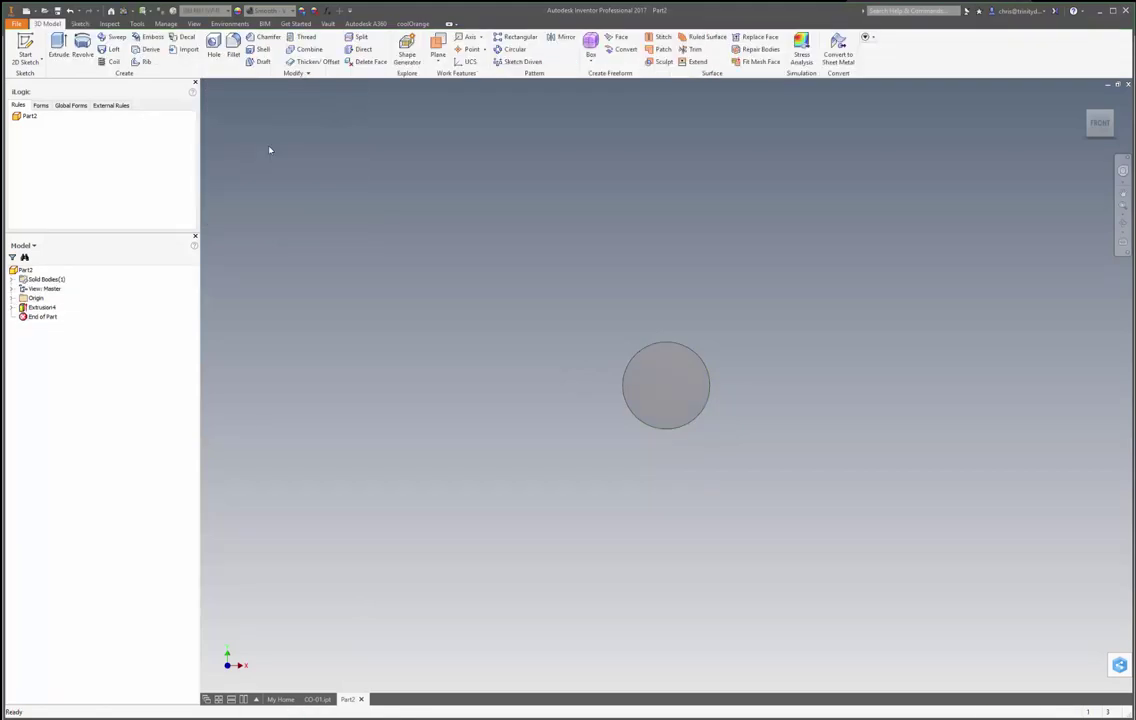
key("F4")
left_click_drag(741, 322, 699, 350)
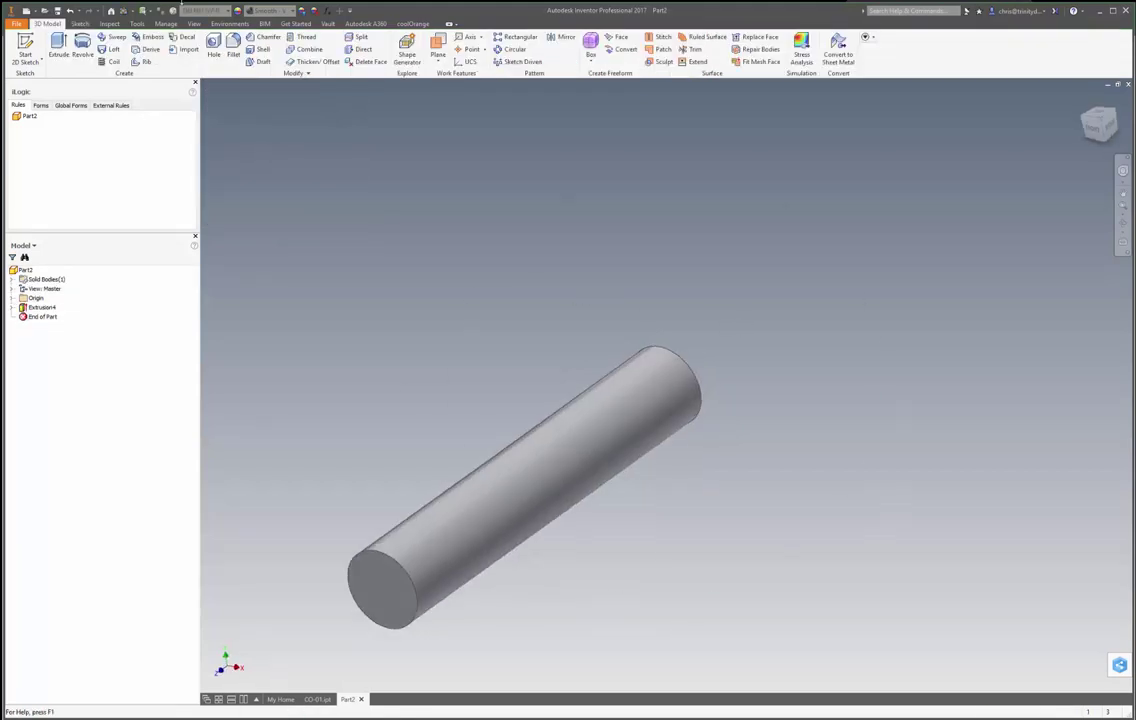
Apply a full-length thread to the cylinder's outer face after reviewing its specification.
left_click(306, 37)
left_click(618, 452)
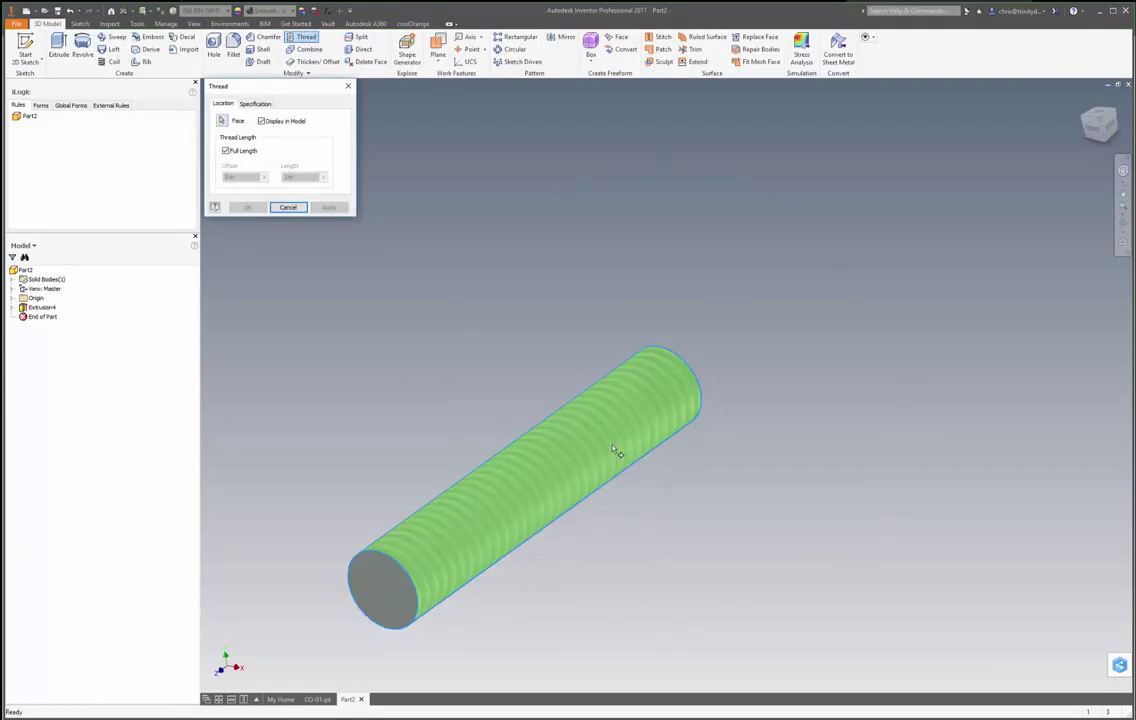
left_click(255, 103)
left_click(222, 104)
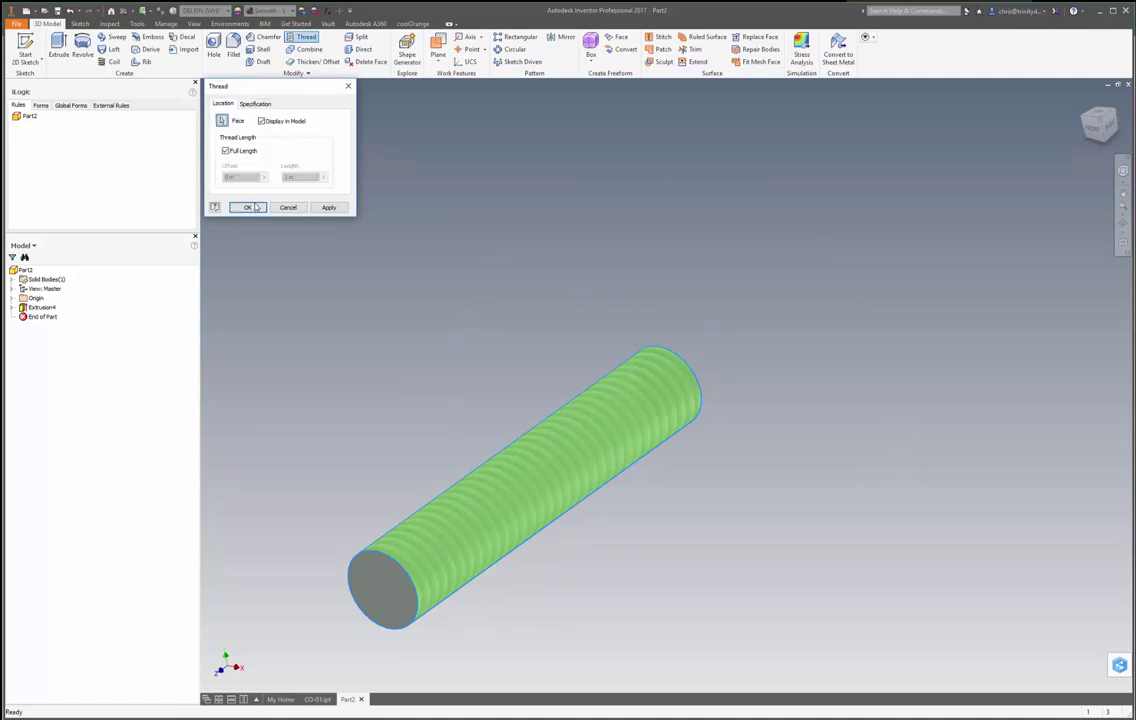
left_click(247, 207)
Convert the cosmetic thread feature into real thread geometry with threadModeler.
left_click(410, 23)
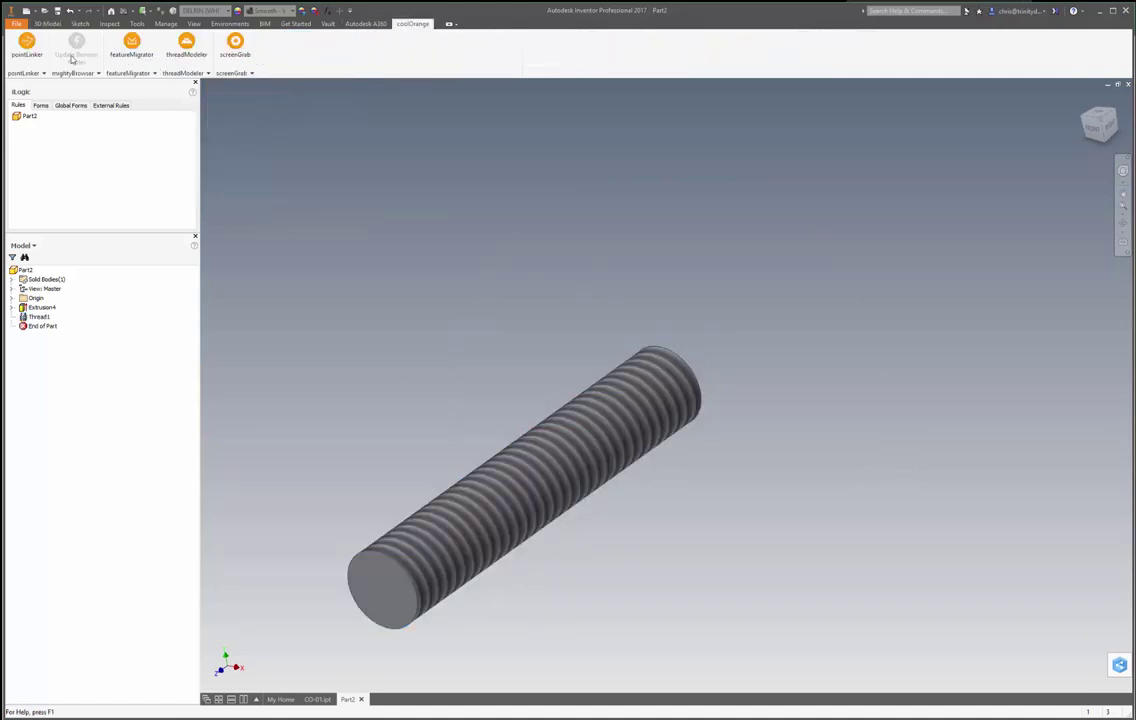
left_click(186, 45)
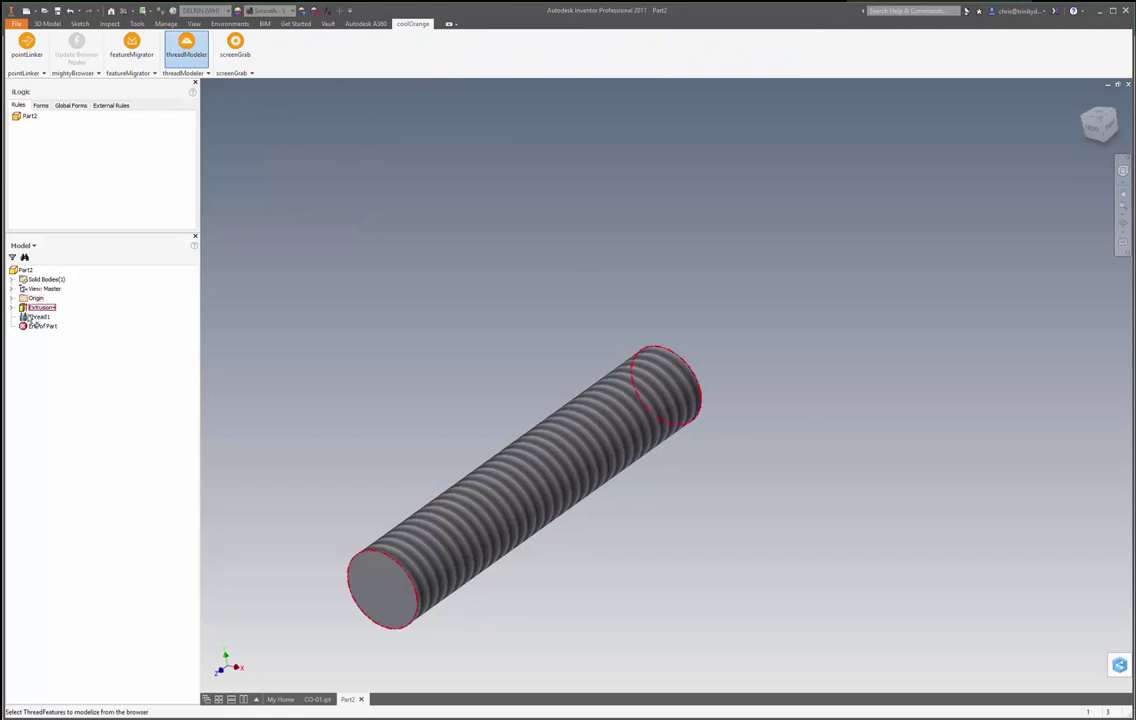
left_click(38, 316)
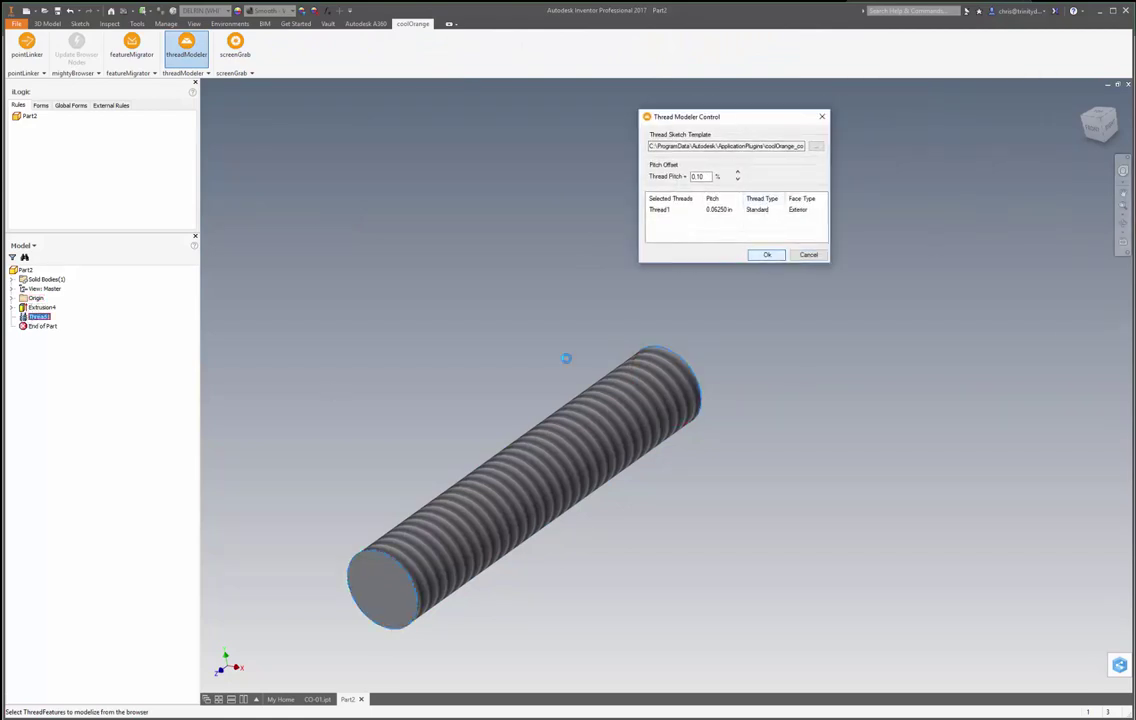
left_click(41, 106)
left_click(18, 105)
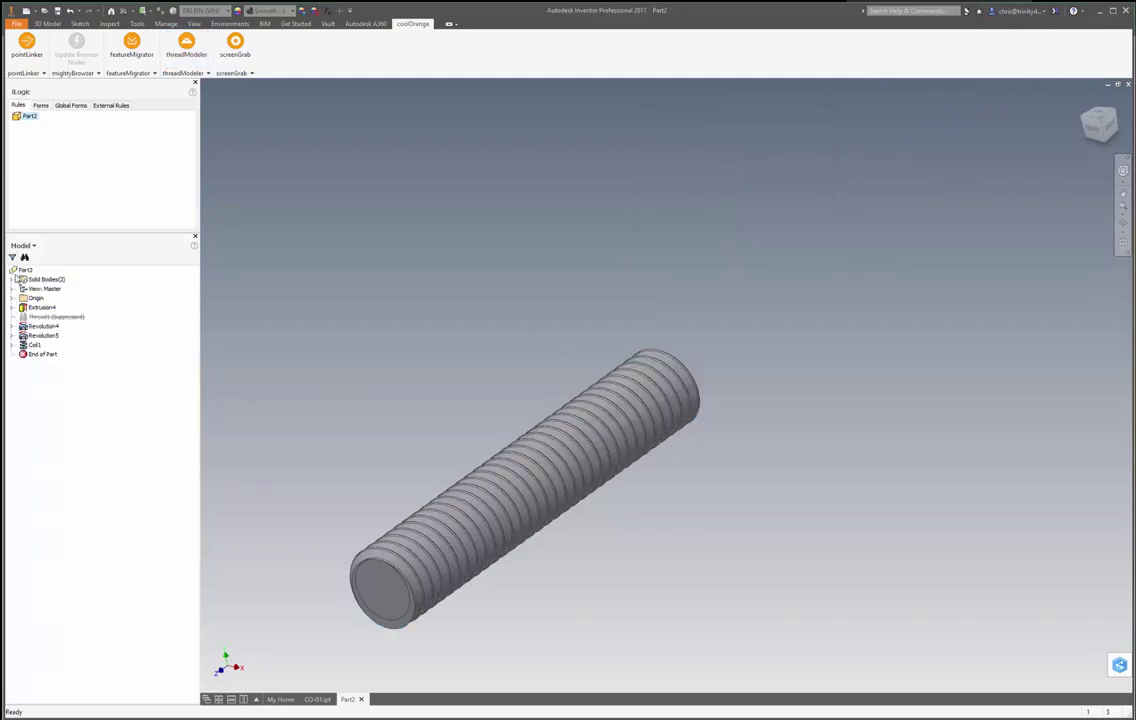
Combine the part's two solid bodies into one, joining Solid4 to Solid3 as base.
left_click(12, 279)
left_click(47, 23)
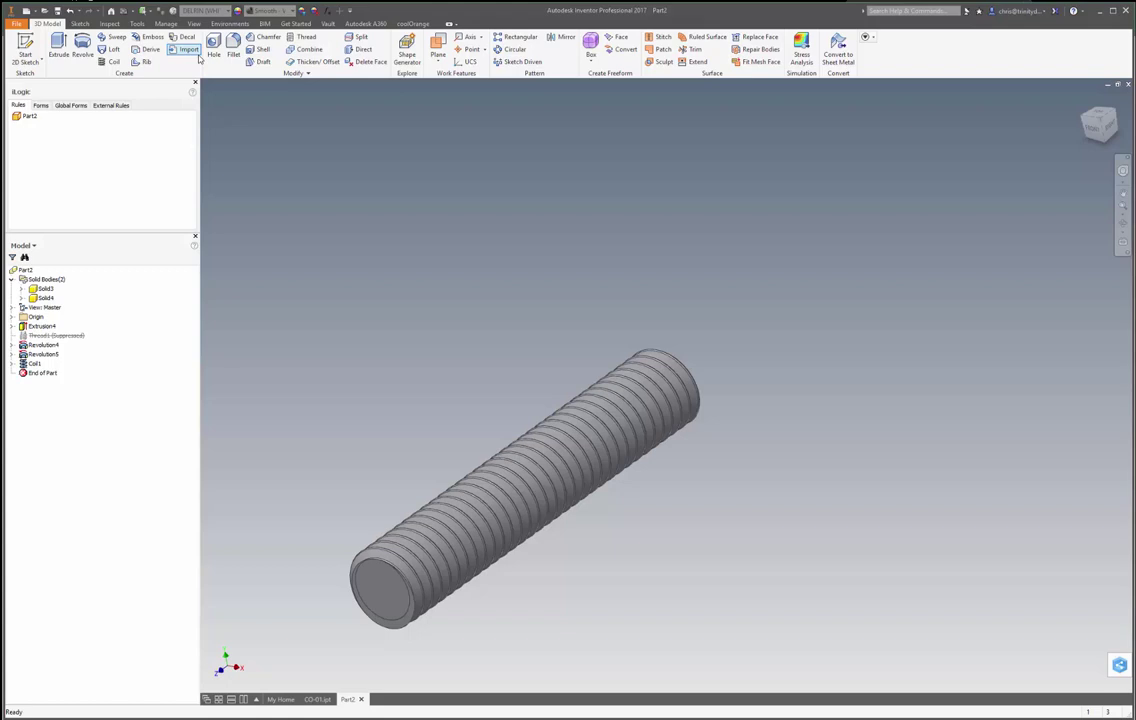
left_click(306, 49)
left_click(46, 290)
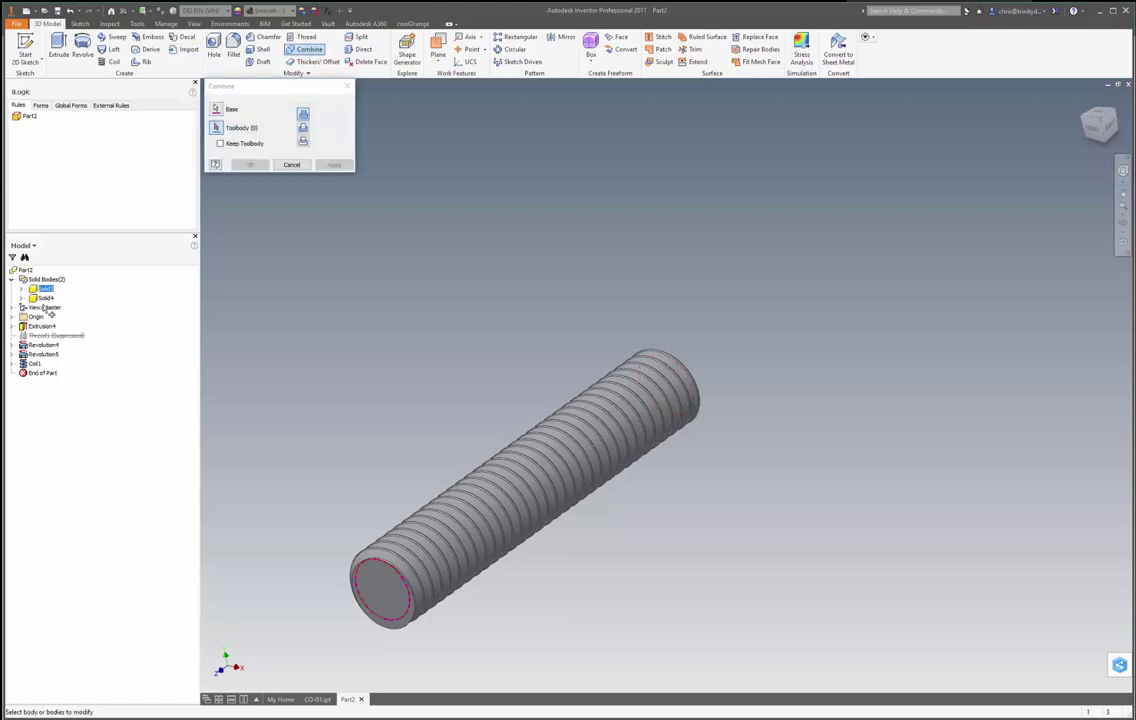
left_click(46, 299)
left_click(334, 164)
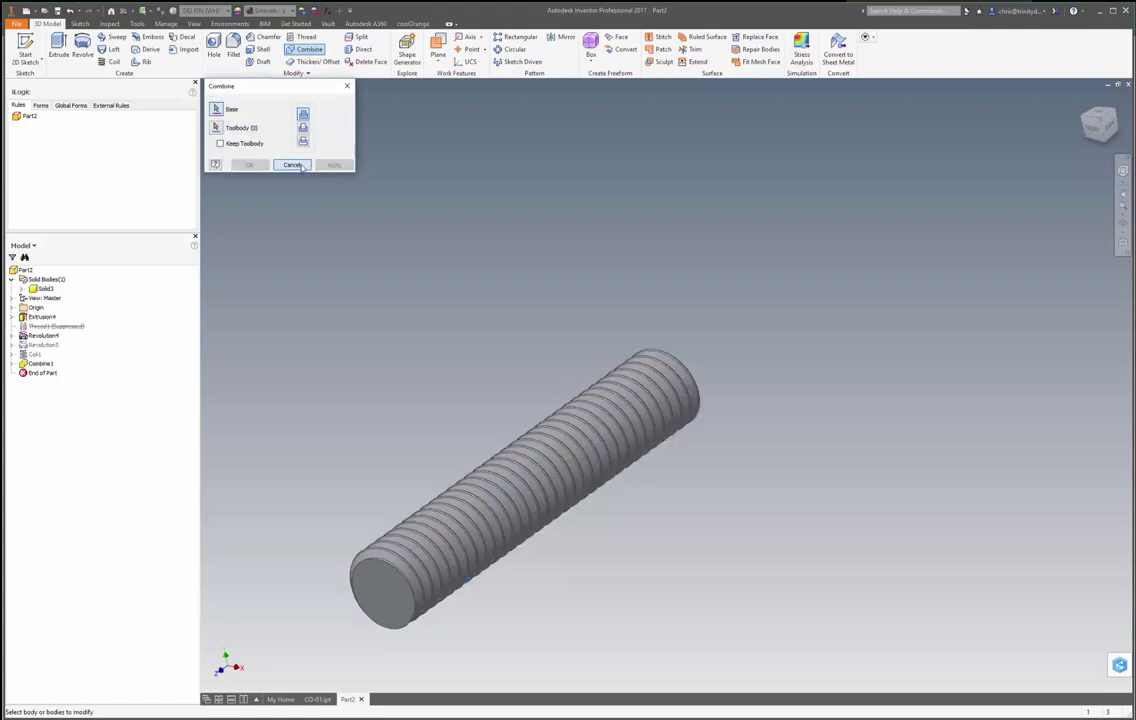
Sketch two concentric circles, 0.2792 in and 1 in in diameter, centred on the threaded rod's front end face.
right_click(410, 297)
left_click(372, 295)
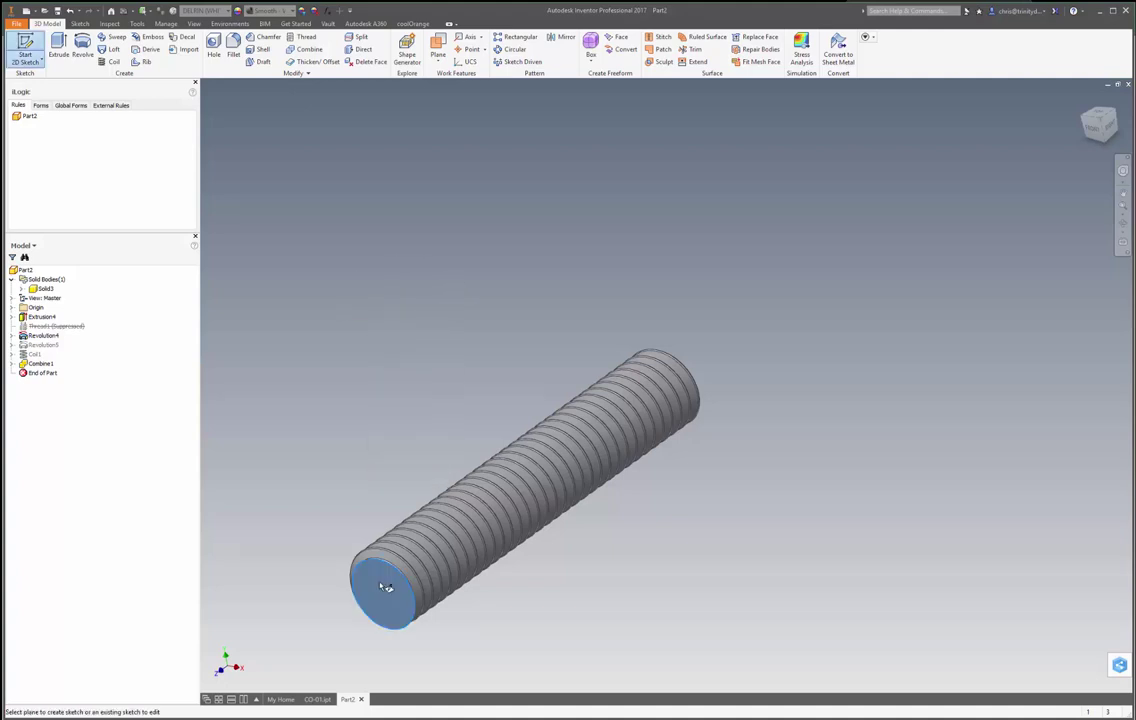
left_click(386, 587)
key("c")
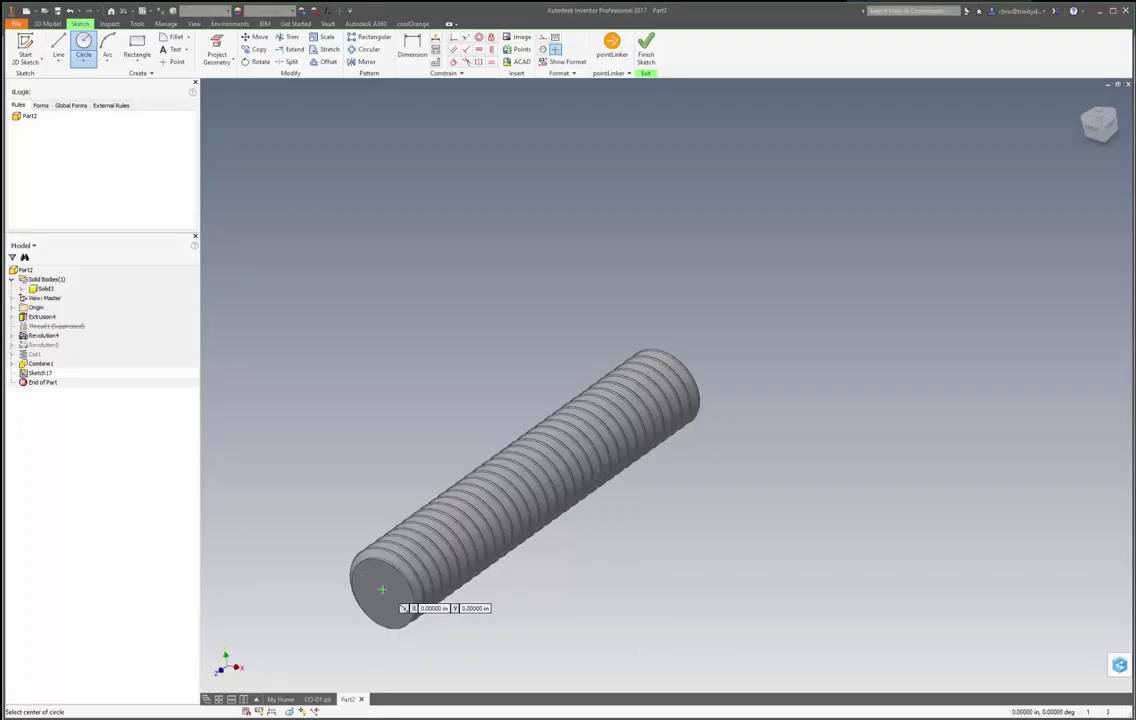
left_click(380, 590)
type(".")
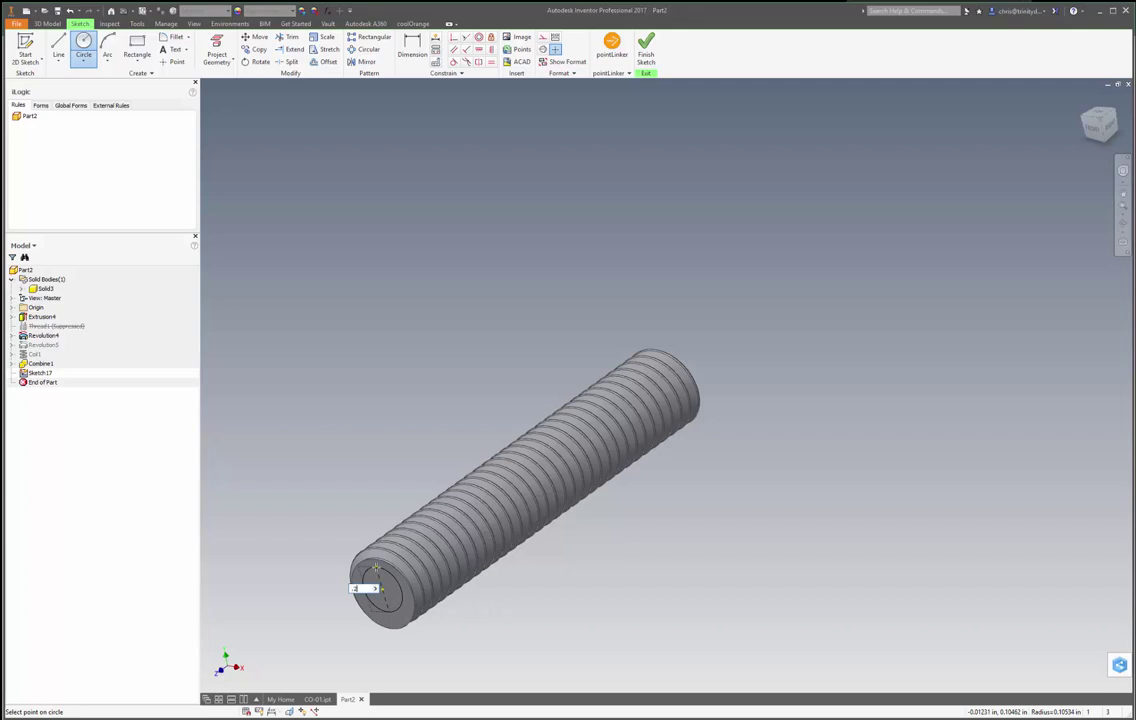
type("279")
key("Return")
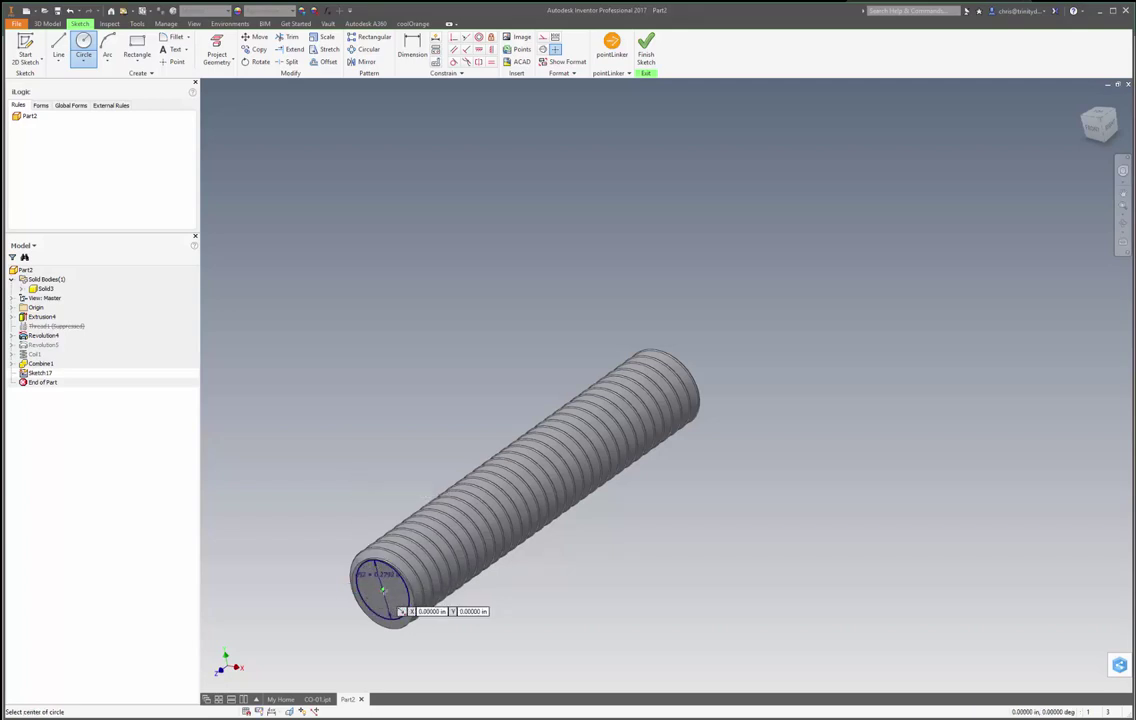
left_click(382, 590)
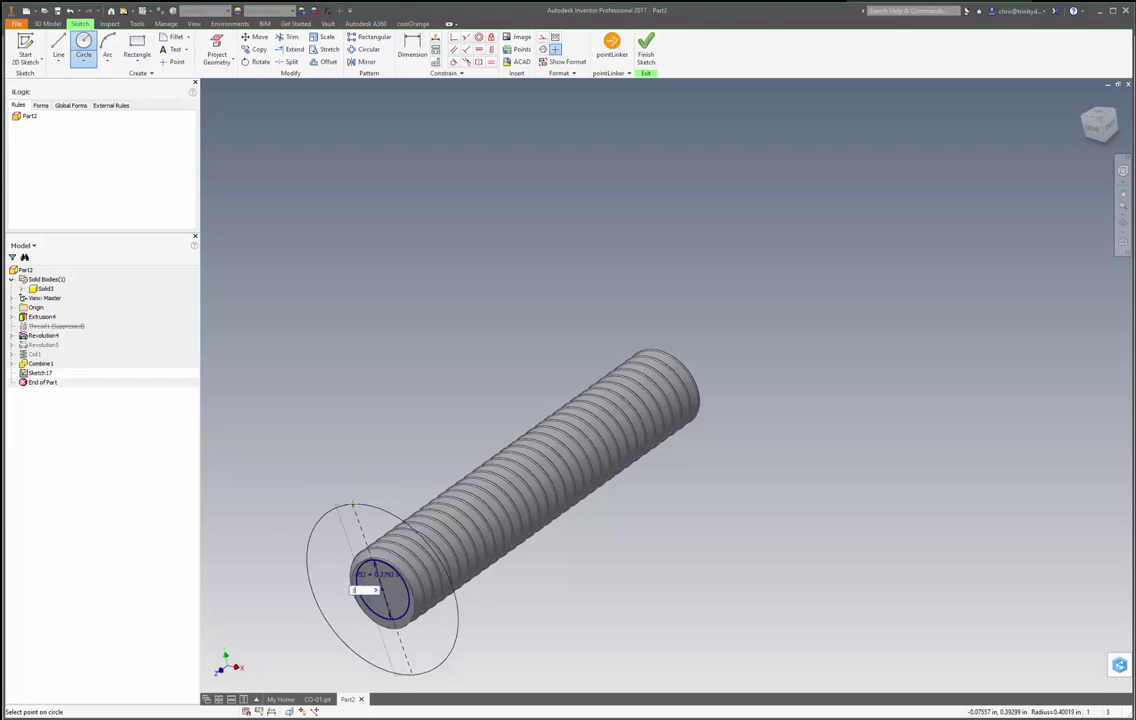
key("Return")
Chamfer the rod's end by cutting the ring between the circles with extents All and a -45 degree taper.
key("e")
left_click(373, 521)
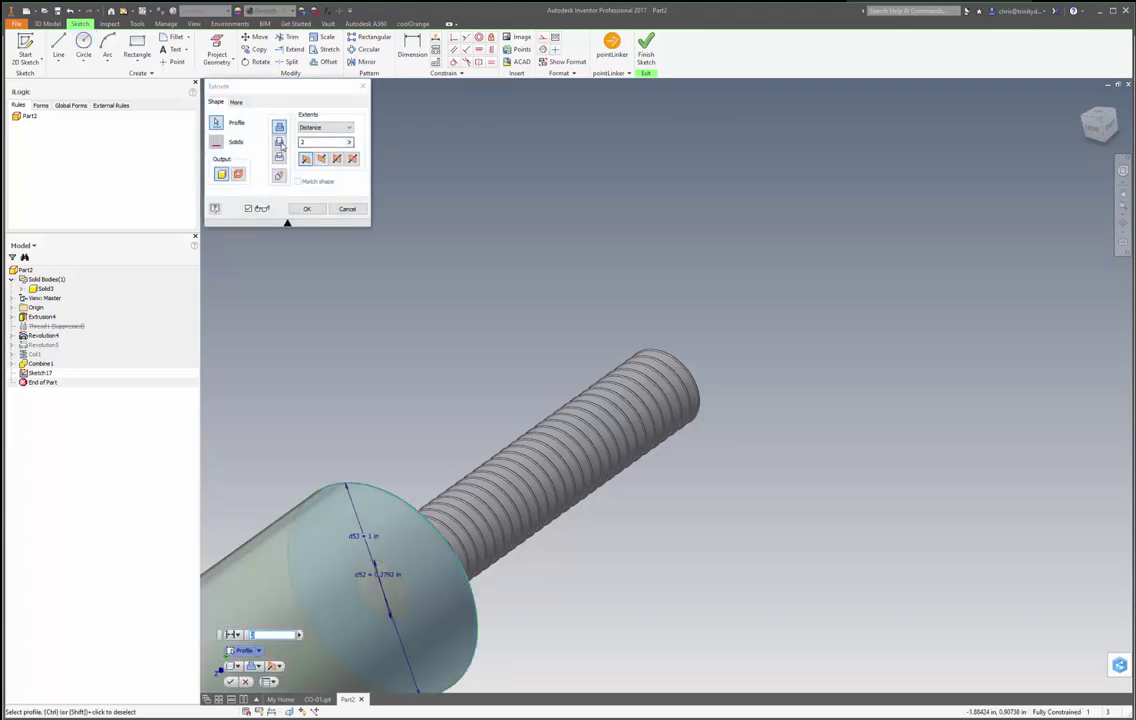
left_click(281, 146)
left_click(312, 129)
left_click(305, 165)
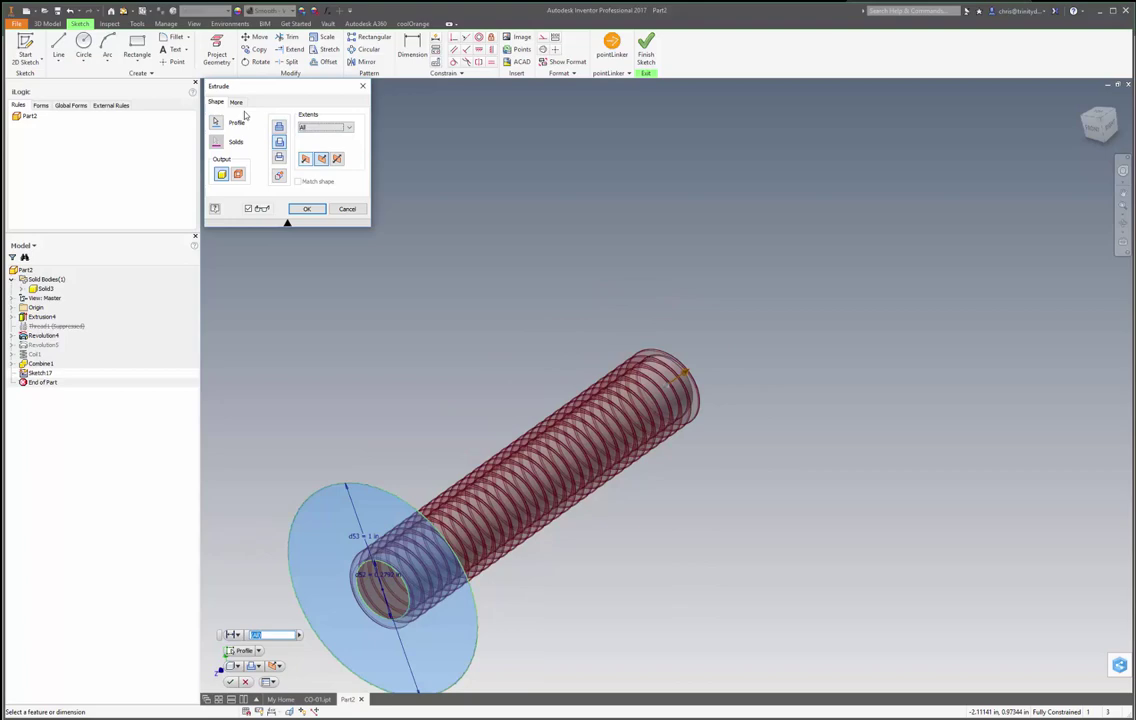
left_click(238, 103)
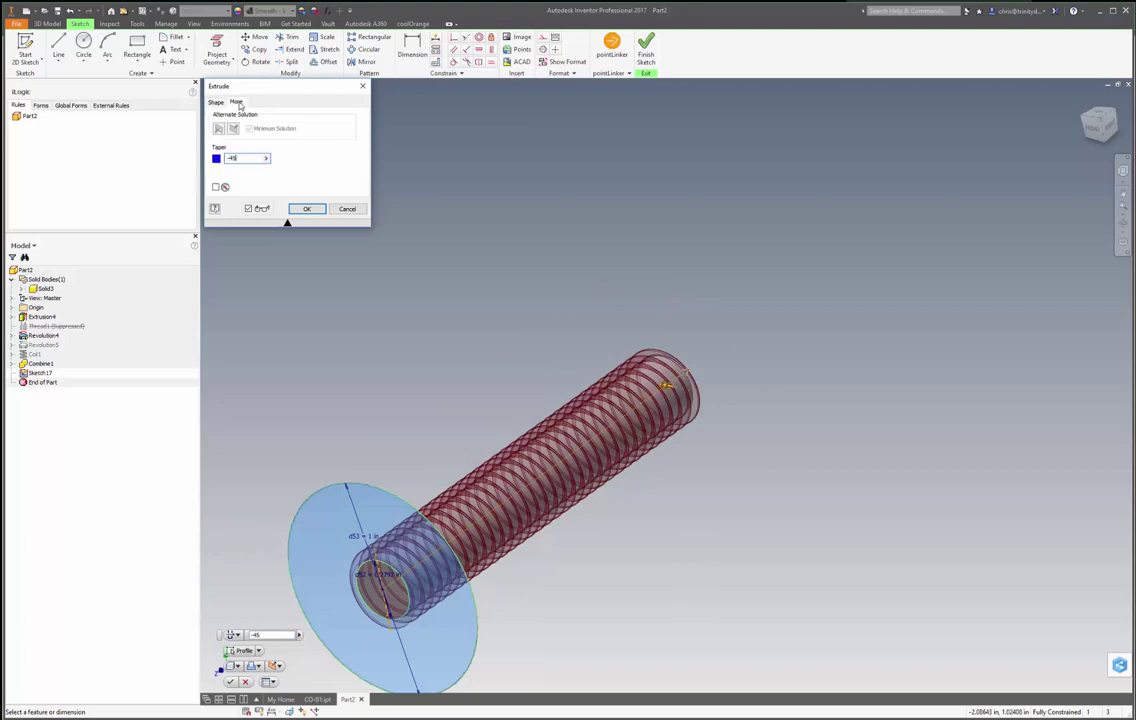
key("Return")
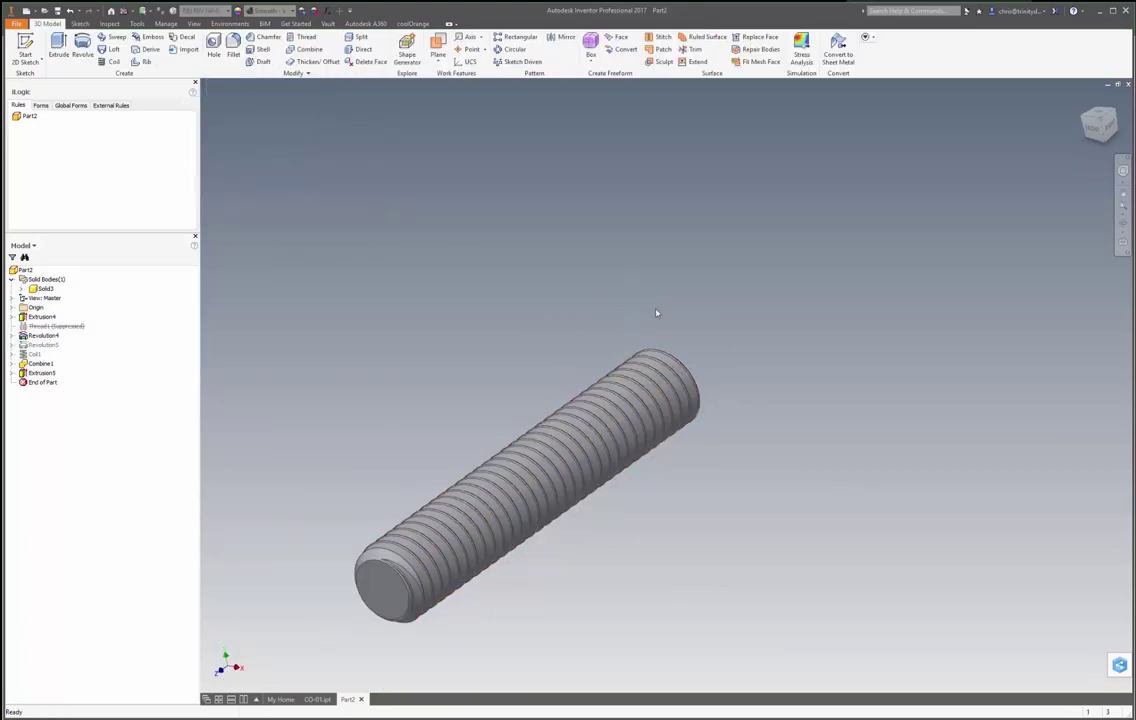
Save the threaded rod in the TDF folder under the file name CO-02.ipt.
key("ctrl+s")
scroll(576, 500, "down", 5)
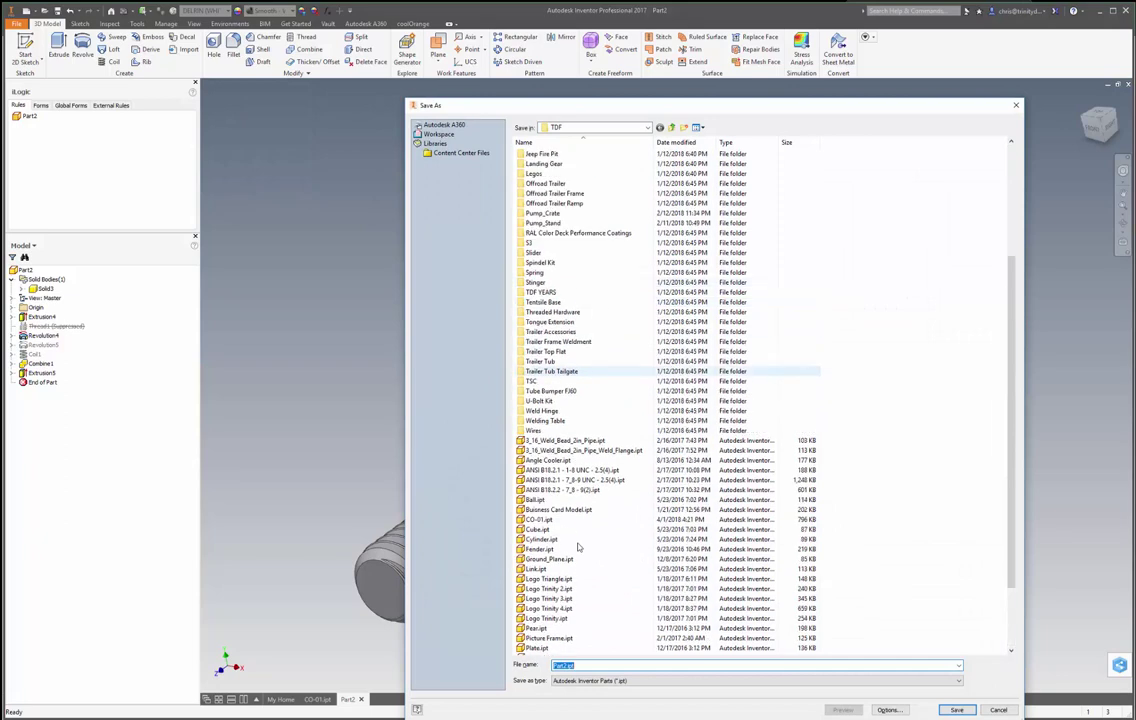
left_click(558, 509)
left_click(540, 519)
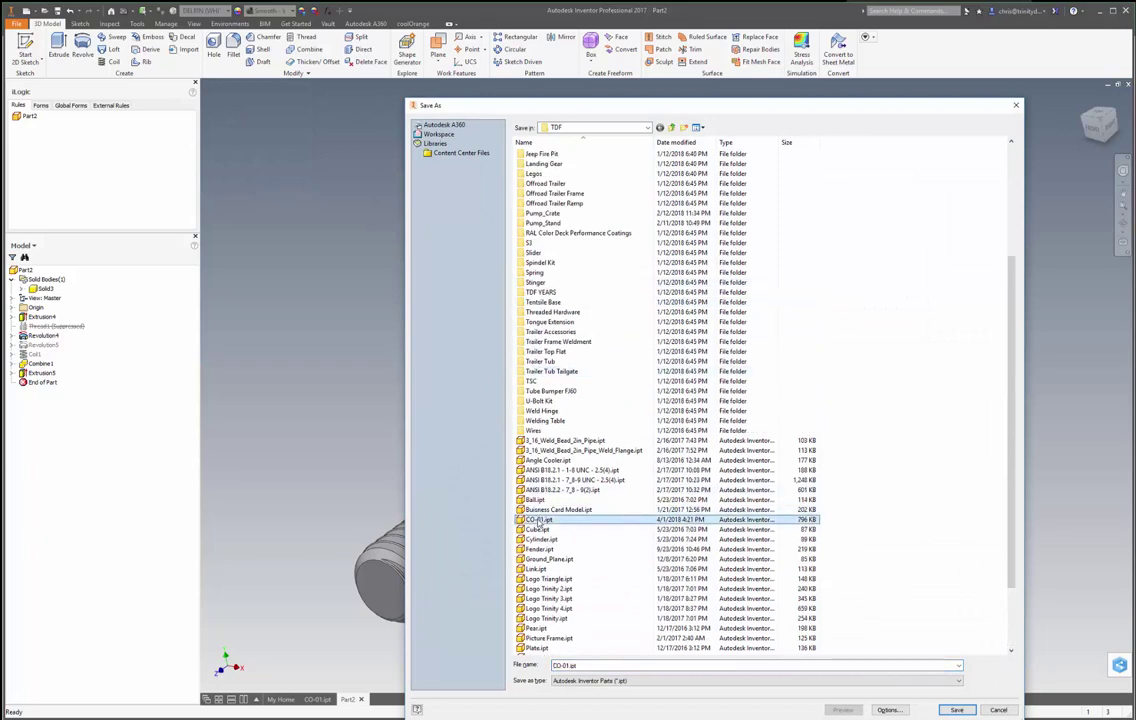
left_click(574, 665)
left_click(573, 665)
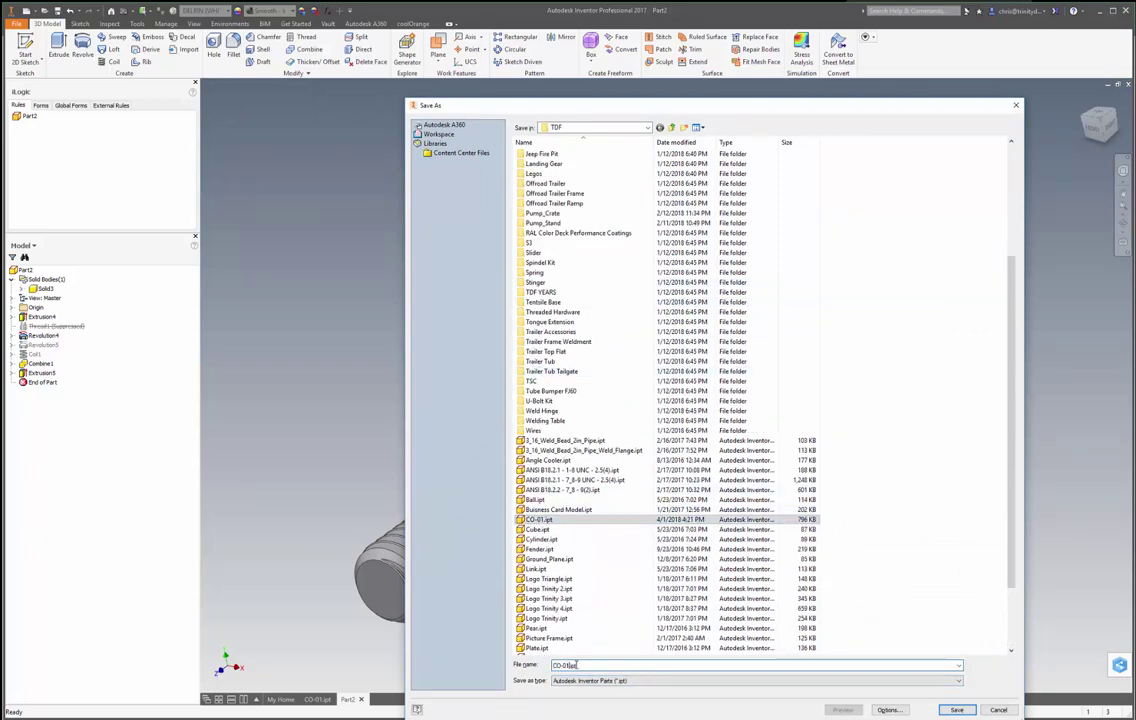
key("BackSpace")
type("2")
key("Return")
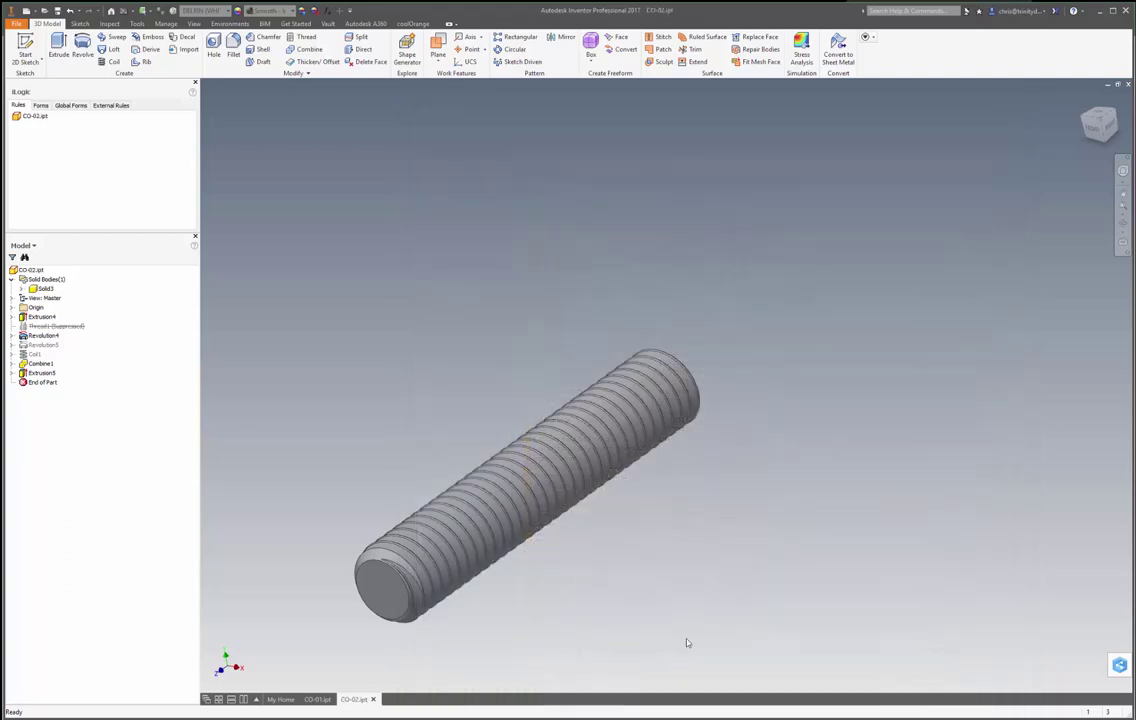
Create a new assembly from the assembly template in the ASKECO template folder.
key("ctrl+n")
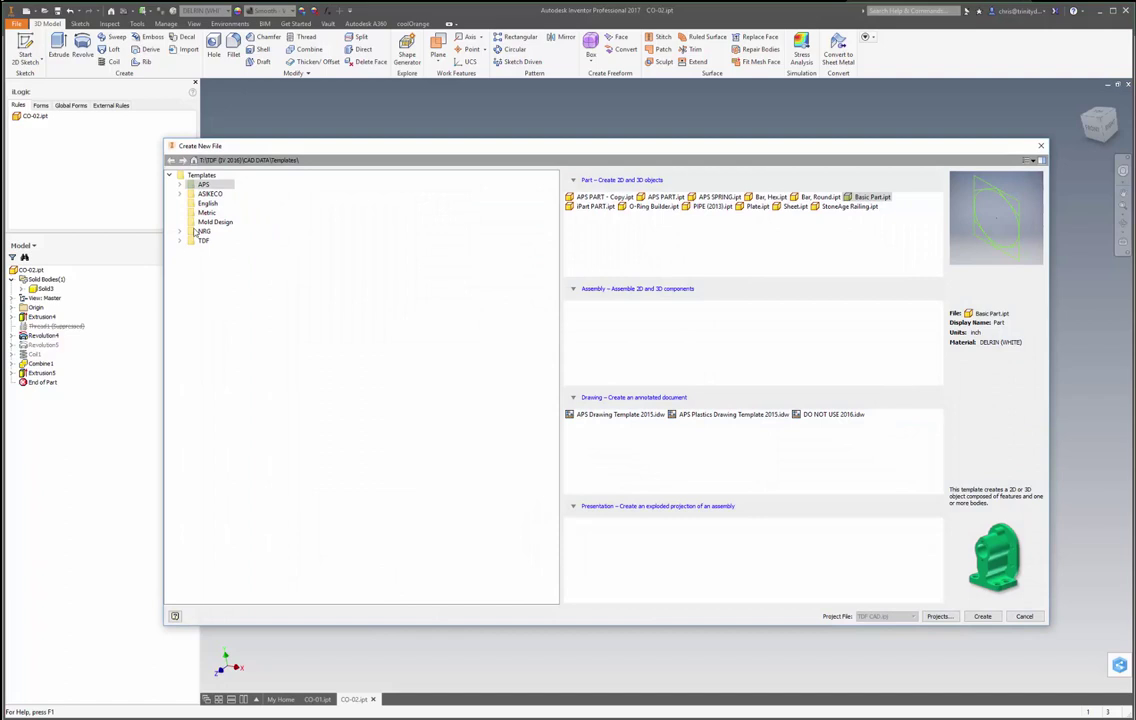
left_click(203, 241)
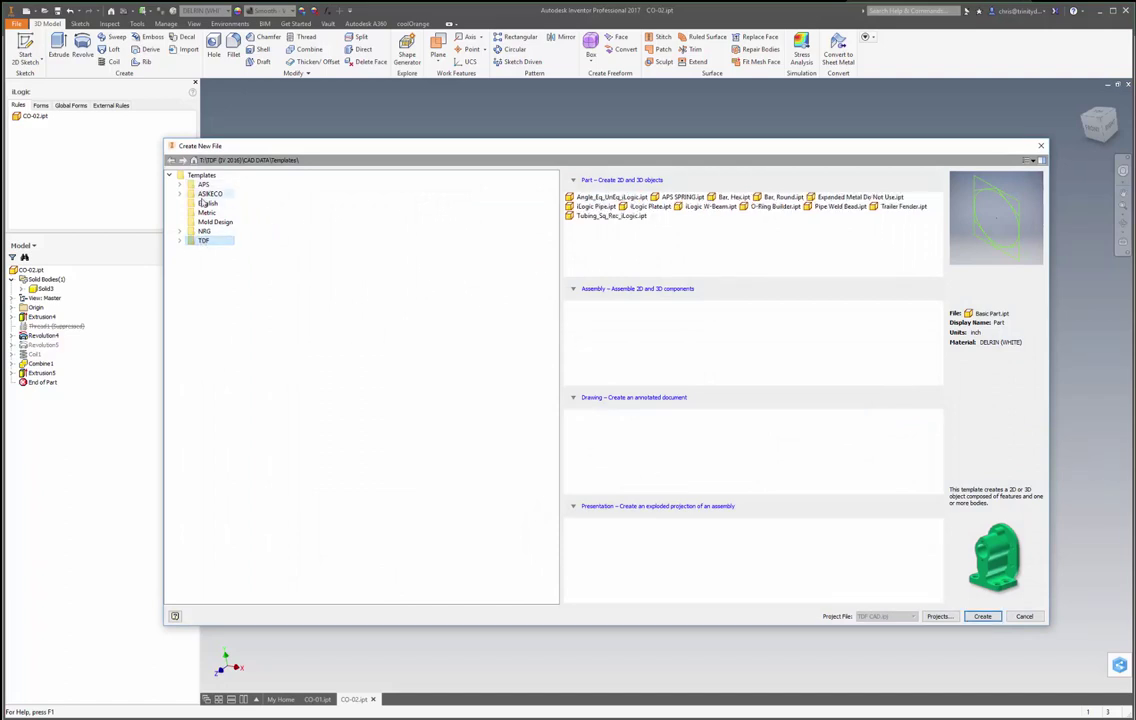
left_click(208, 194)
double_click(585, 306)
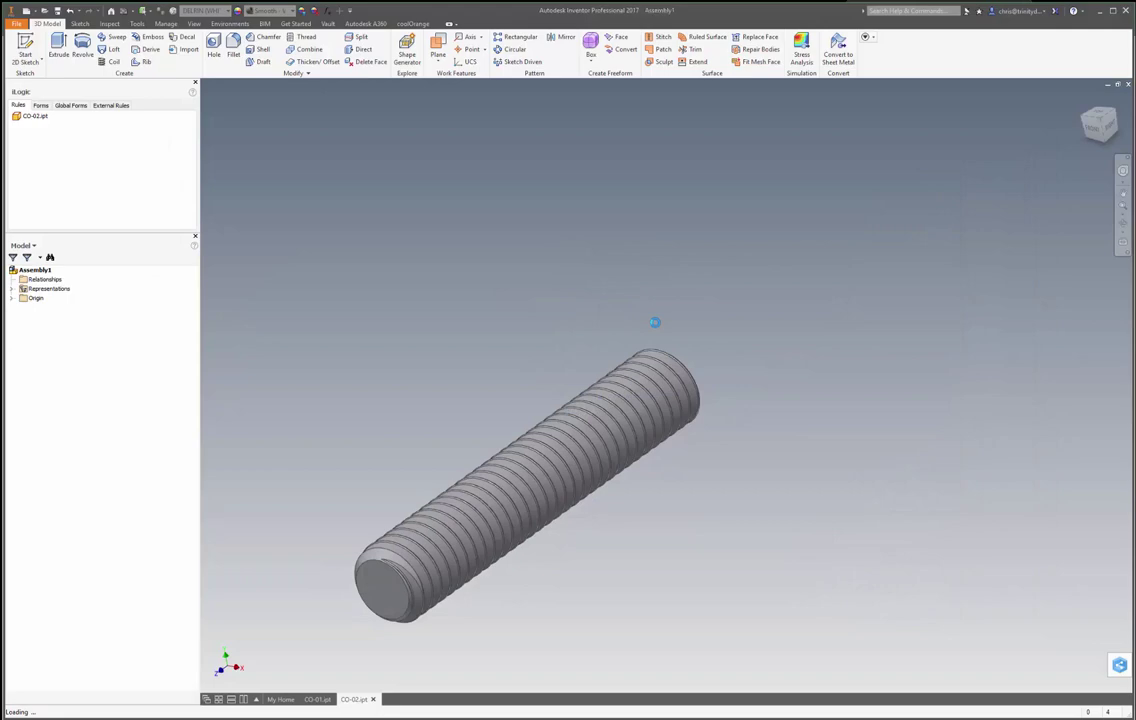
right_click(656, 323)
left_click(657, 293)
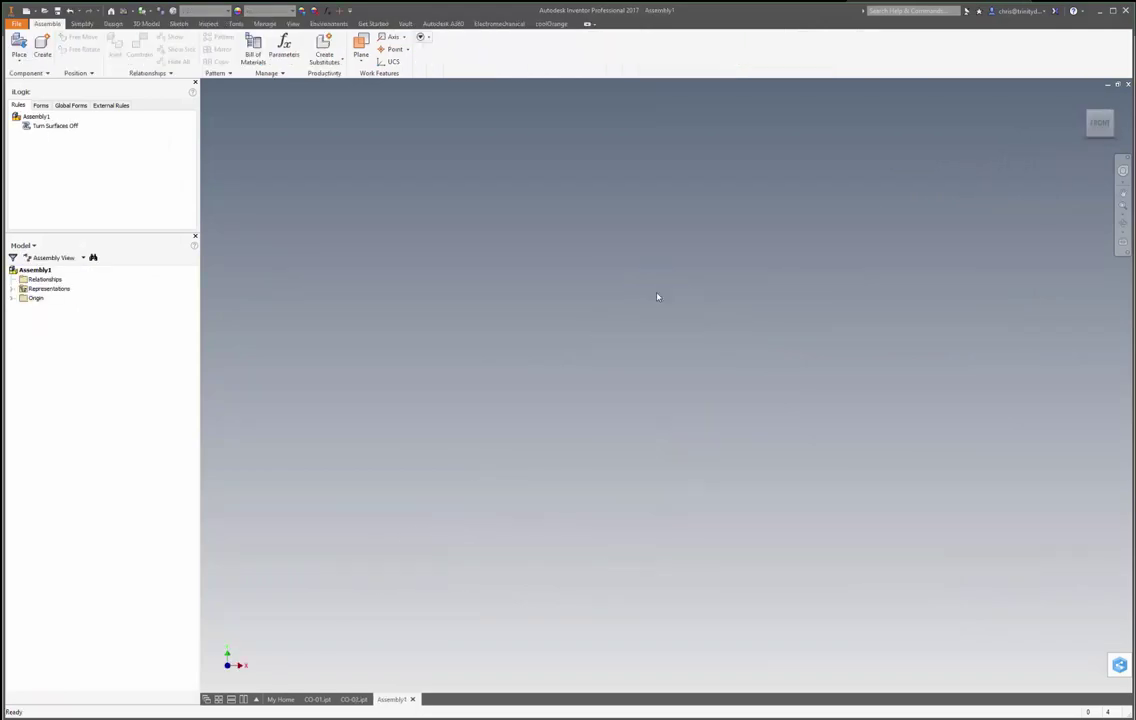
Place CO-01.ipt and CO-02.ipt from the workspace's TDF folder in the assembly and ground the CO-01 cylinder.
key("p")
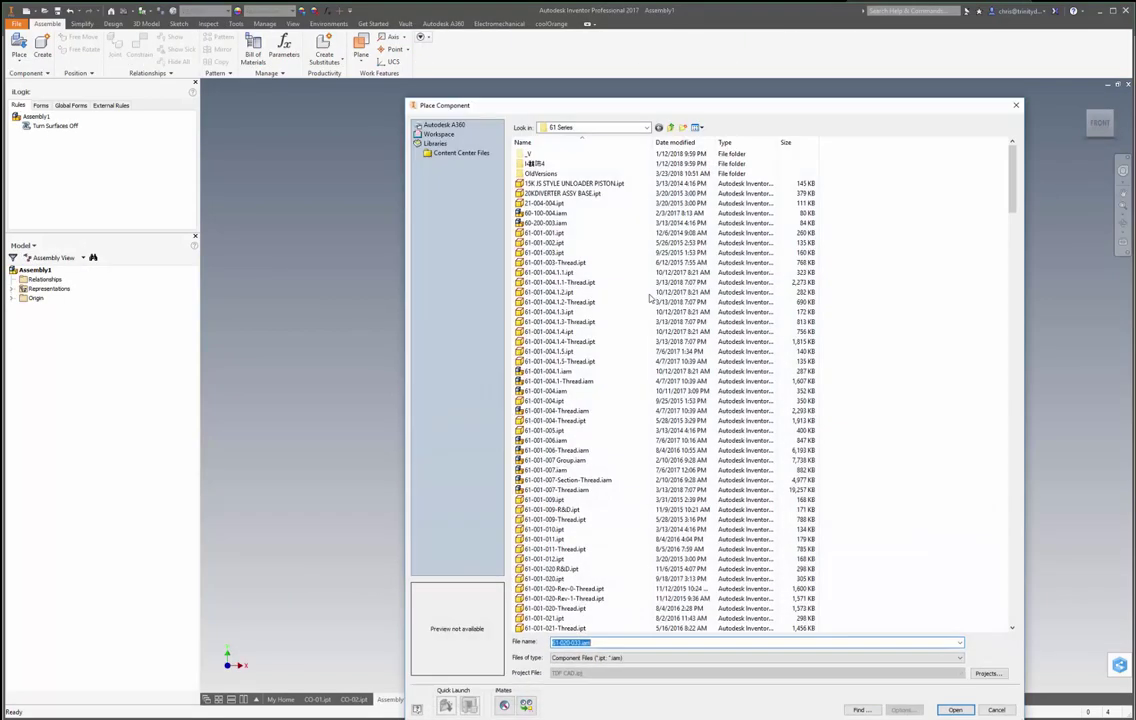
left_click(436, 135)
double_click(533, 284)
scroll(571, 482, "down", 10)
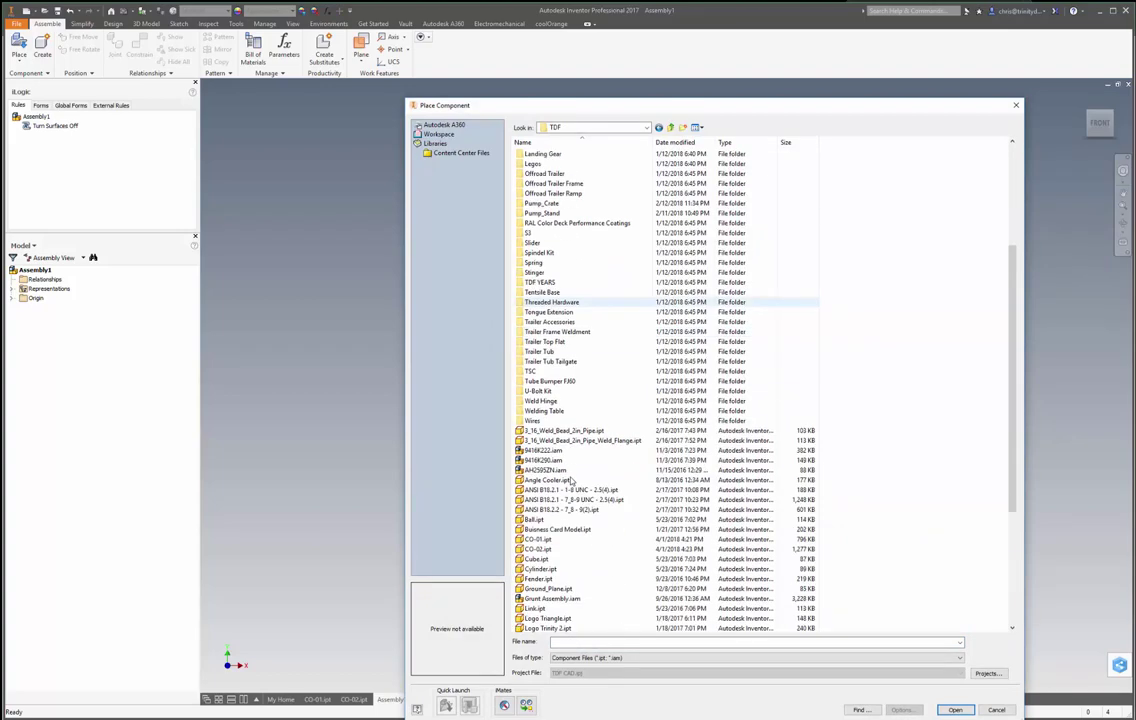
left_click(540, 539)
left_click(540, 549, "shift")
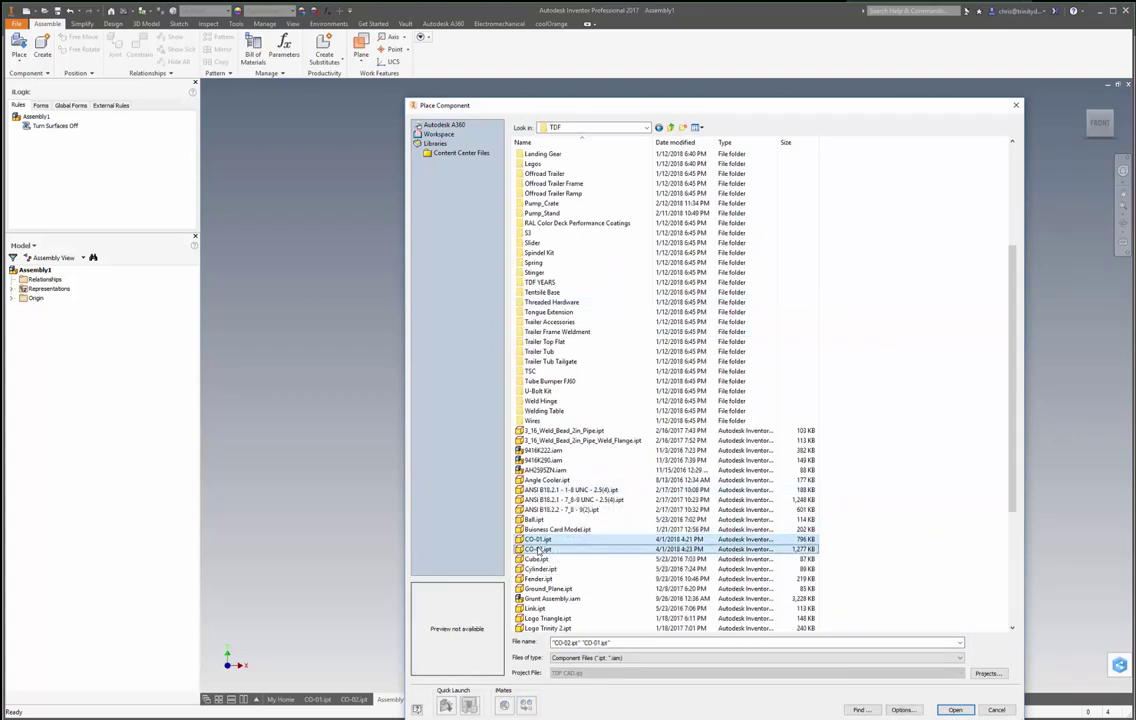
left_click(955, 710)
key("F6")
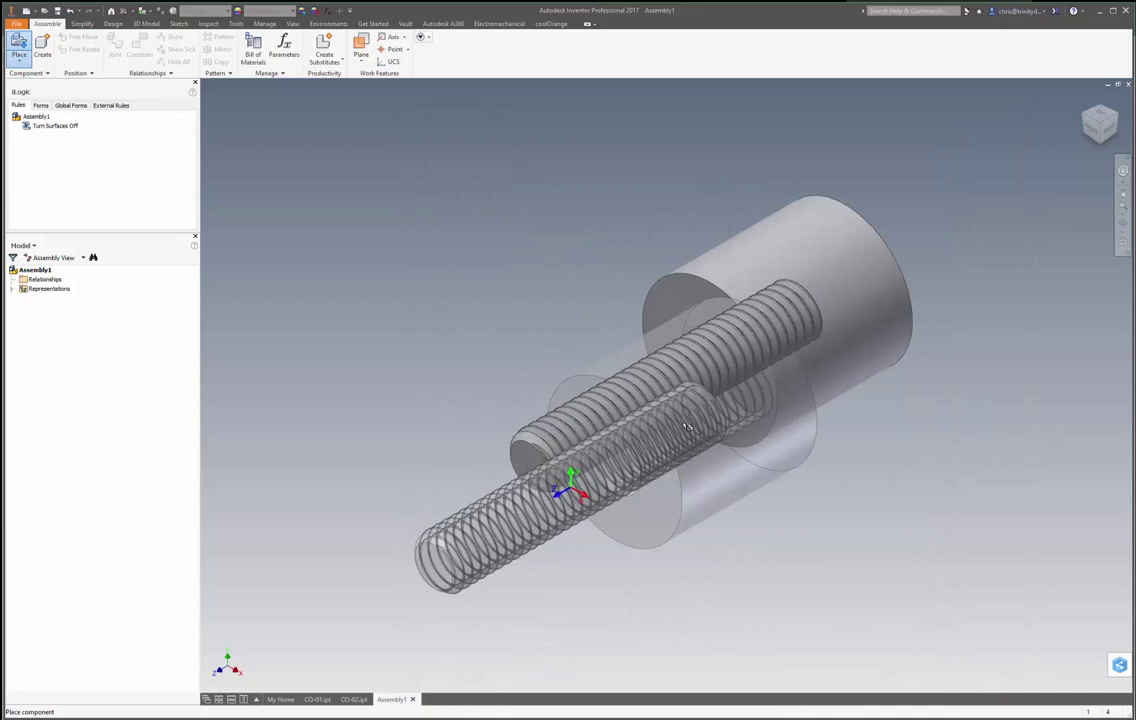
left_click(686, 427)
right_click(718, 265)
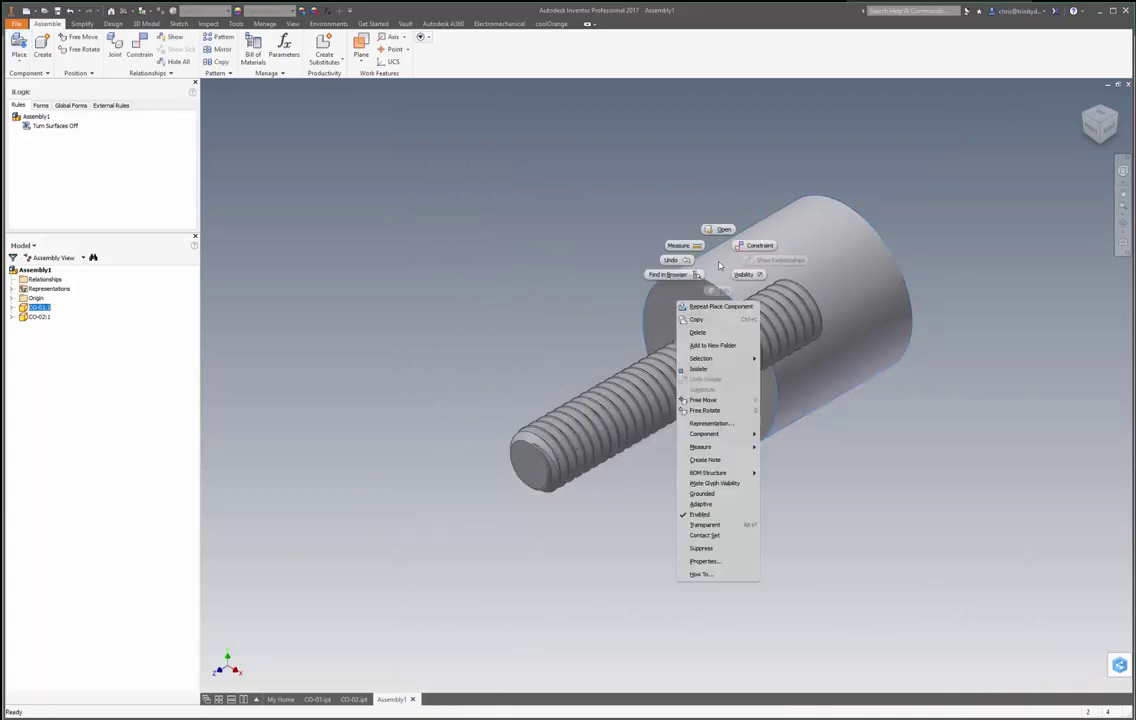
left_click(704, 494)
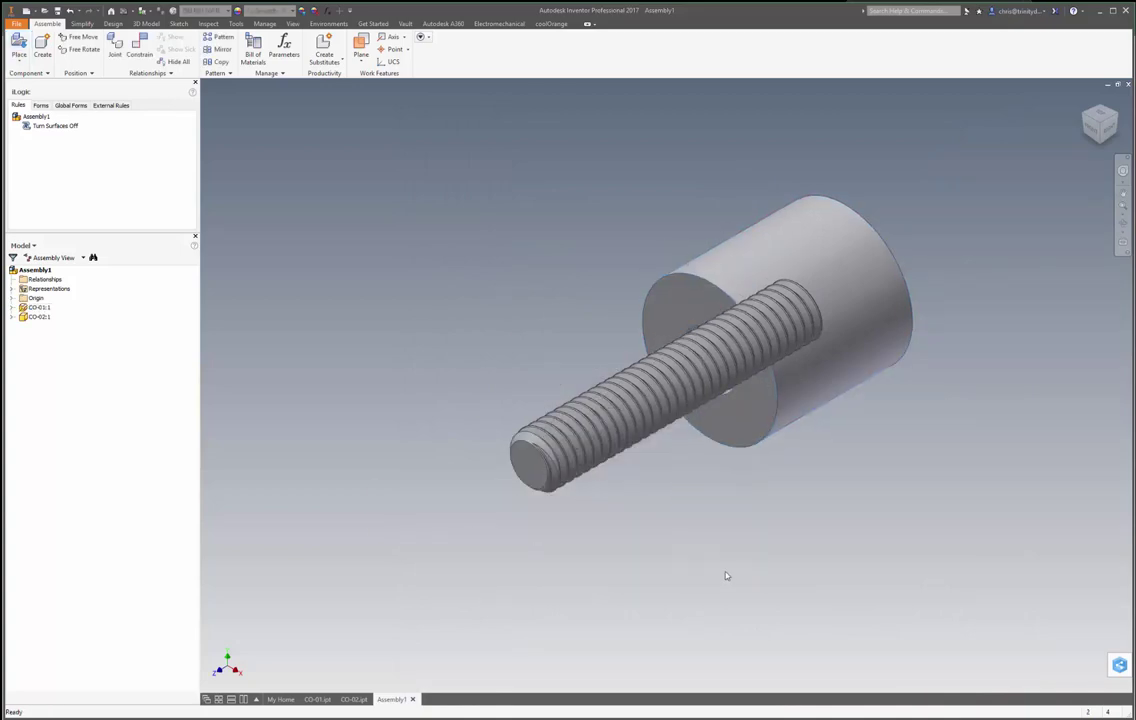
Pull the CO-02 rod clear of the cylinder and constrain its axis to the axis of CO-01's threaded hole.
left_click_drag(615, 393, 459, 535)
key("g")
key("Escape")
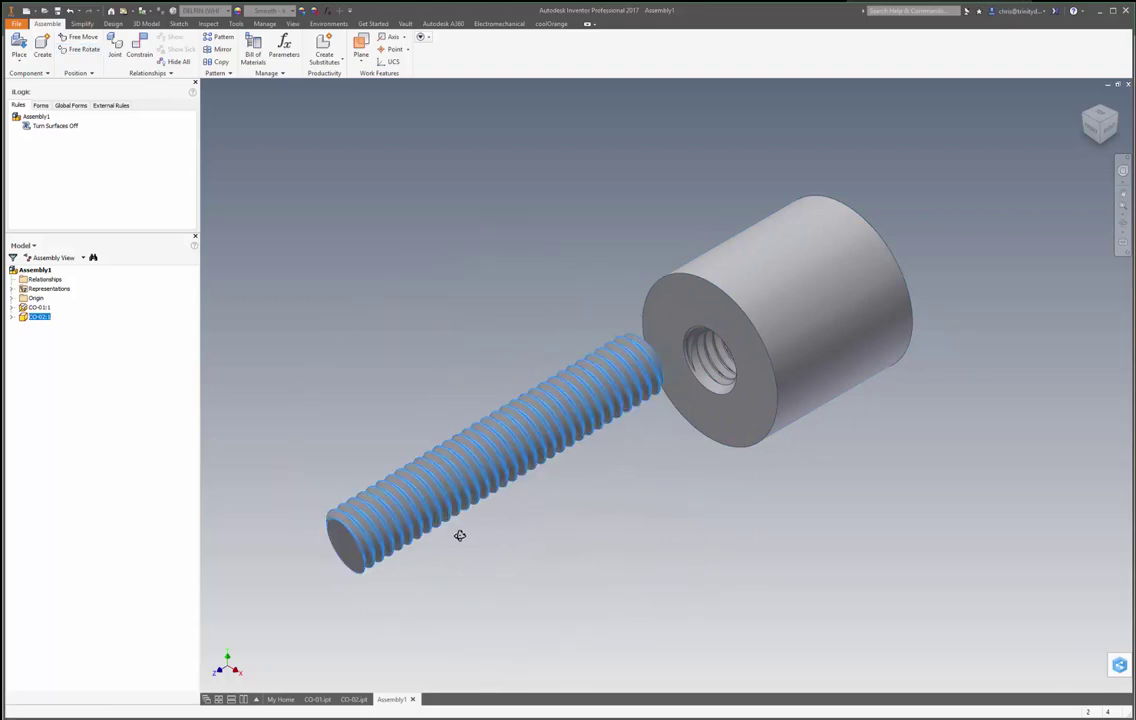
key("c")
scroll(650, 340, "up", 8)
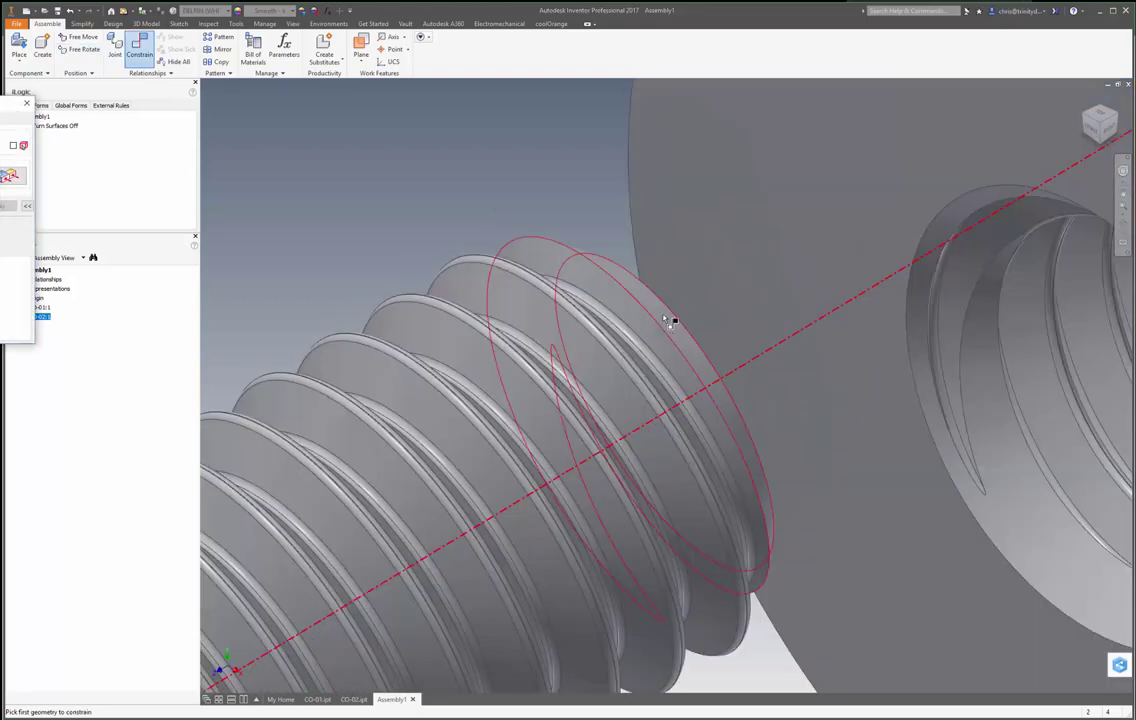
left_click(664, 317)
scroll(664, 318, "down", 8)
left_click(747, 373)
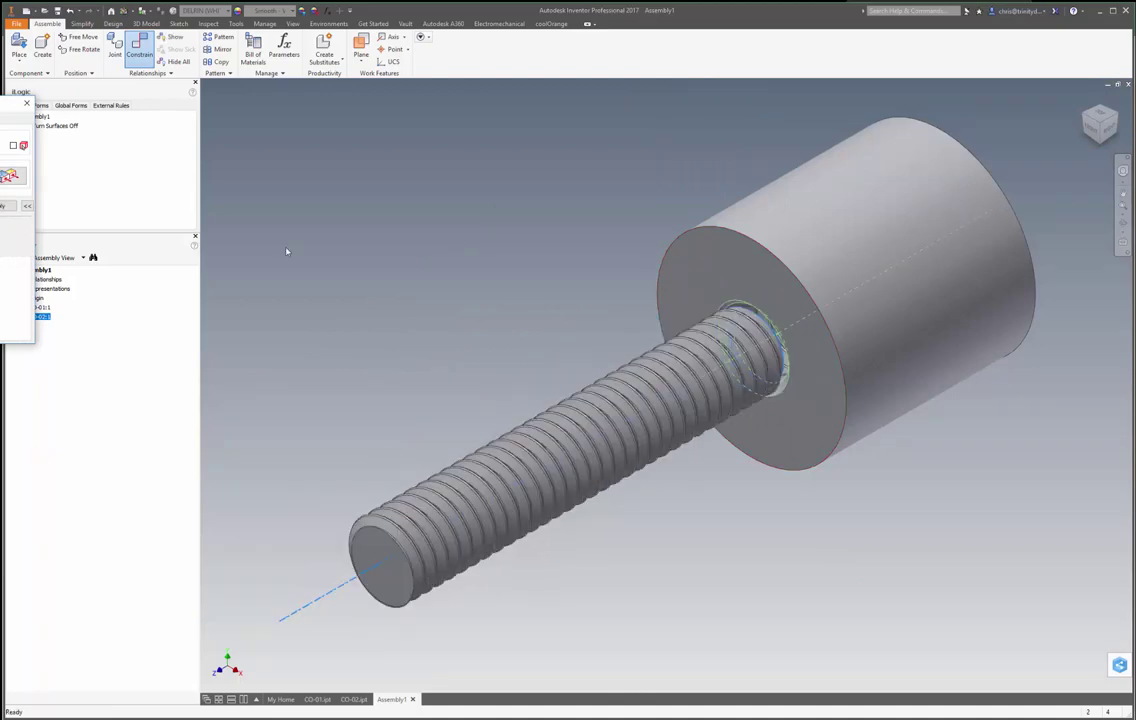
left_click(5, 207)
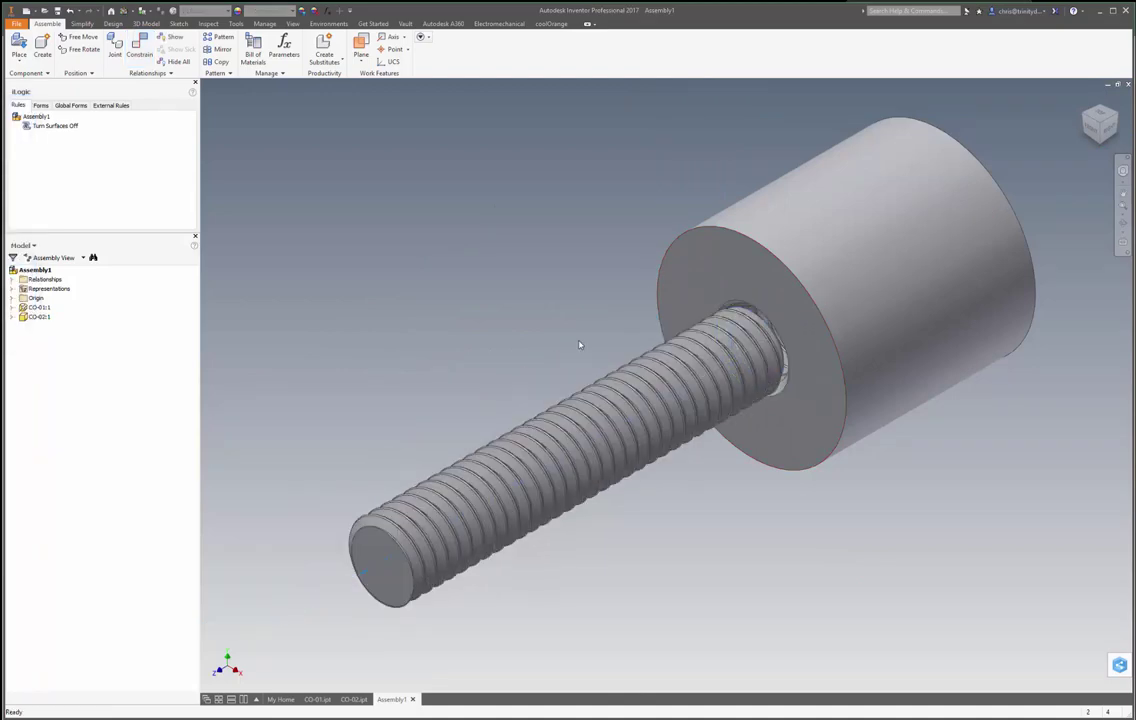
Slide the CO-02 rod along its axis through the cylinder's hole and view the assembly squarely from the right side.
left_click_drag(550, 478, 763, 404)
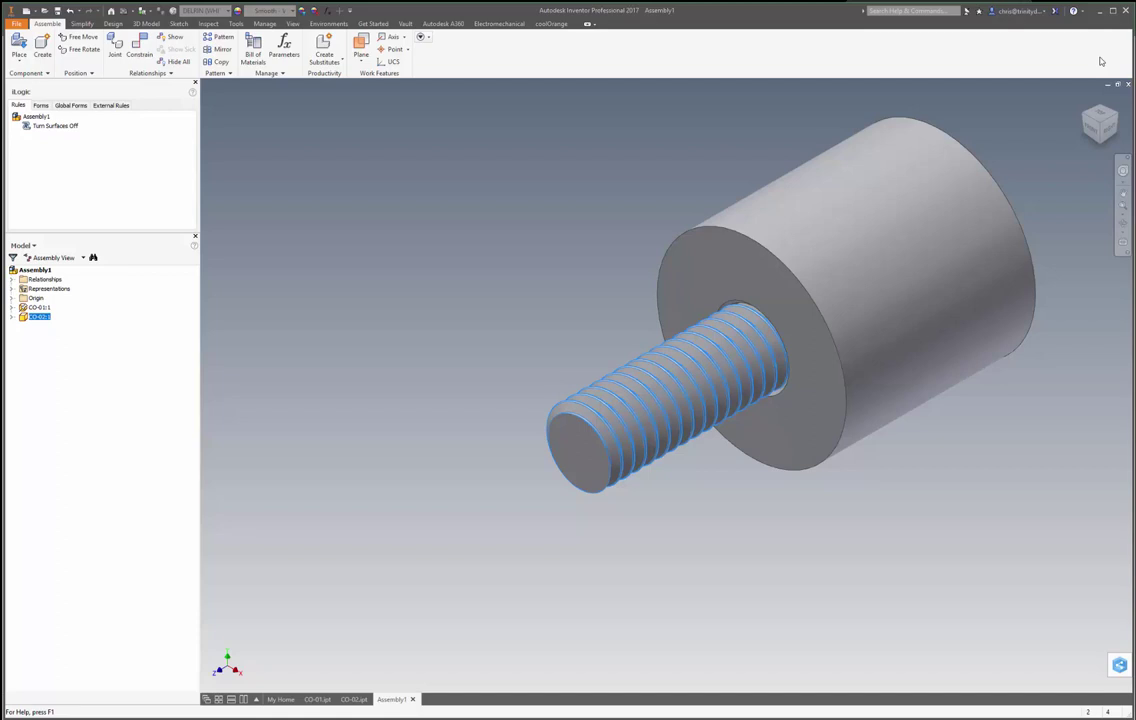
left_click(985, 114)
left_click(1108, 129)
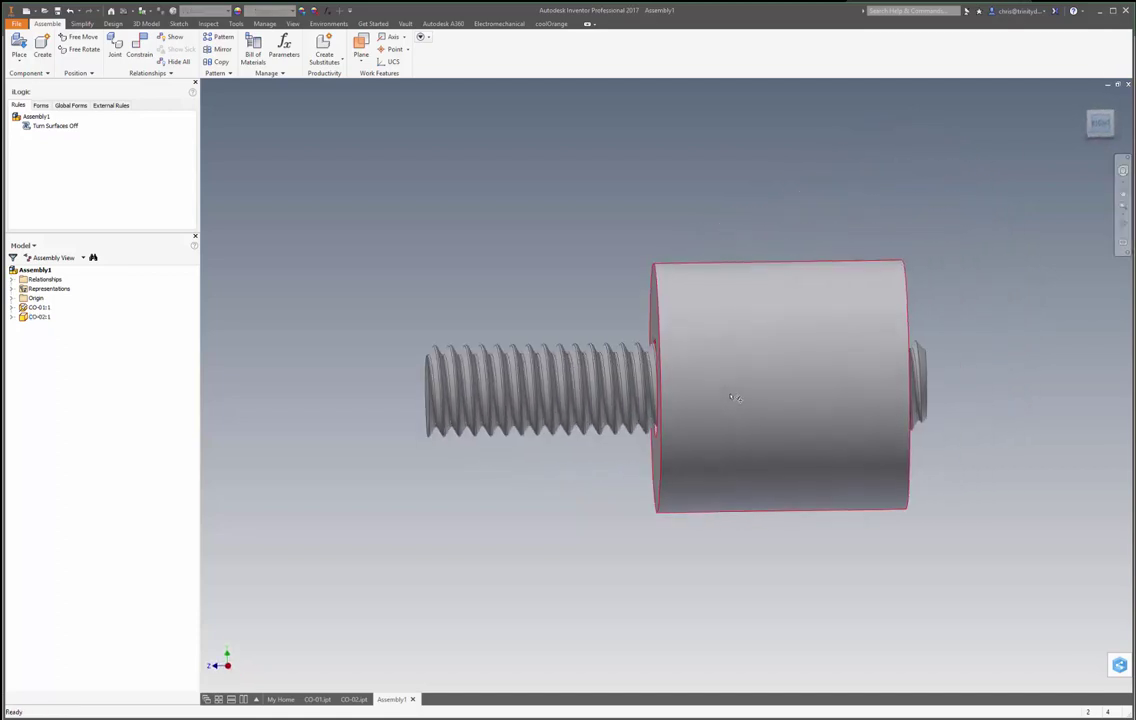
Apply the Clear - Light appearance to the CO-01 cylinder.
left_click(736, 287)
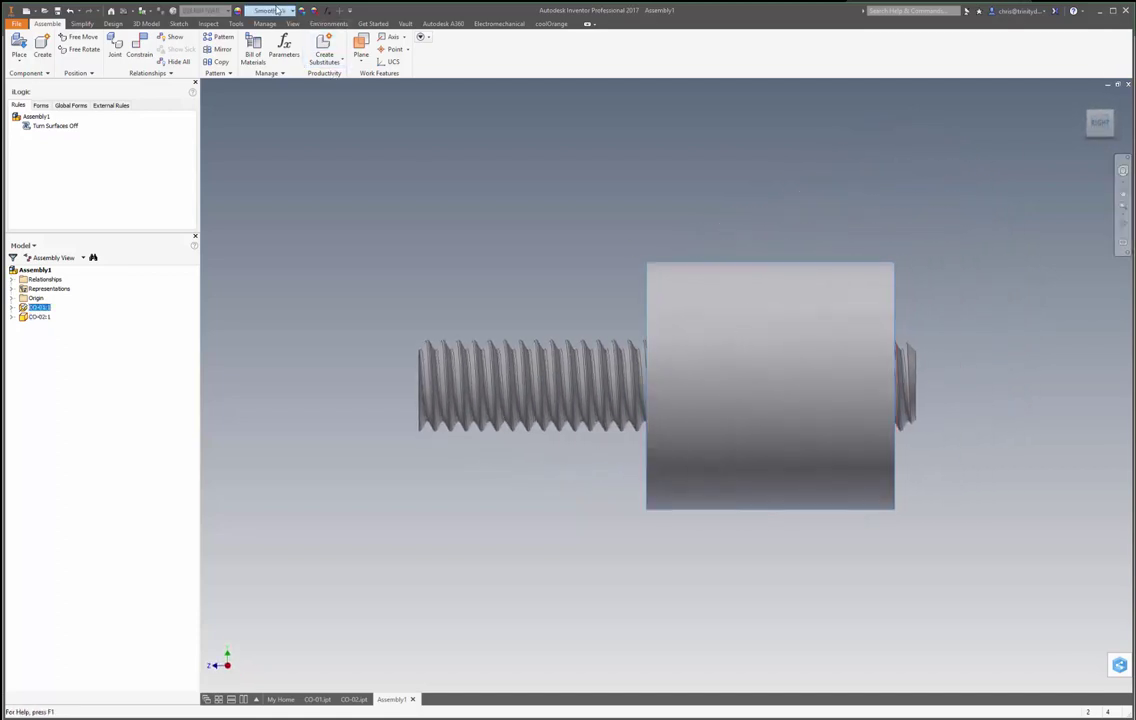
left_click(278, 10)
scroll(266, 396, "down", 1)
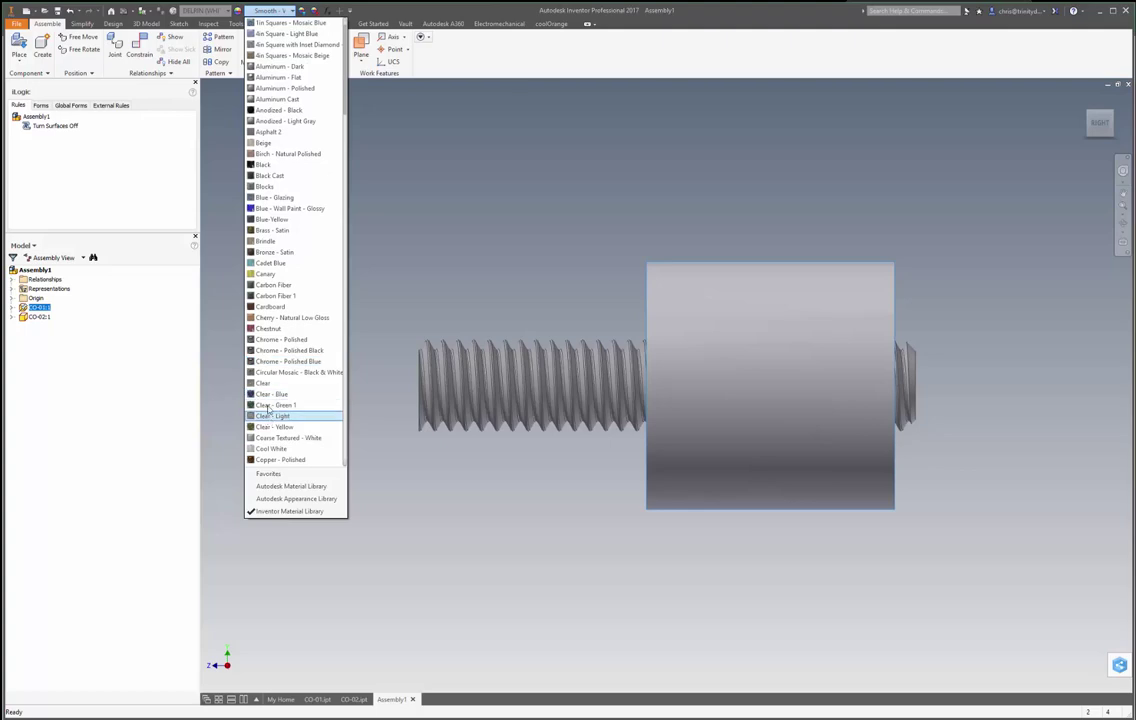
left_click(272, 415)
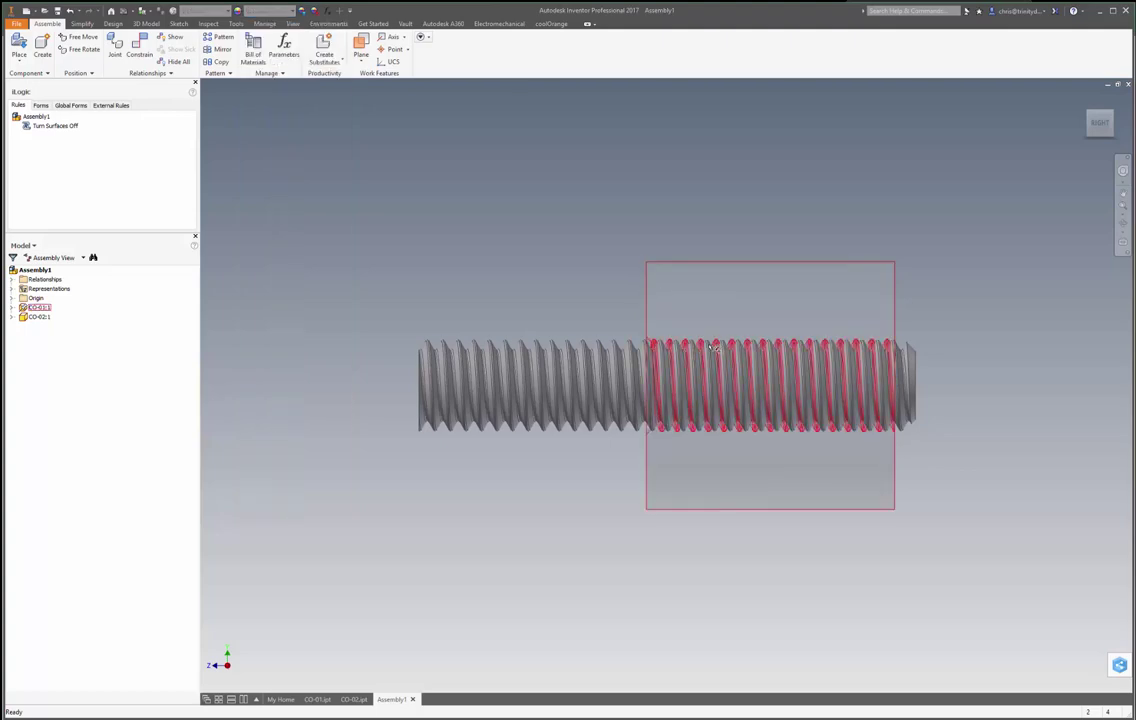
Shift the CO-02 rod along its axis until its thread profile lines up with CO-01's internal thread.
scroll(713, 345, "up", 6)
scroll(618, 310, "up", 4)
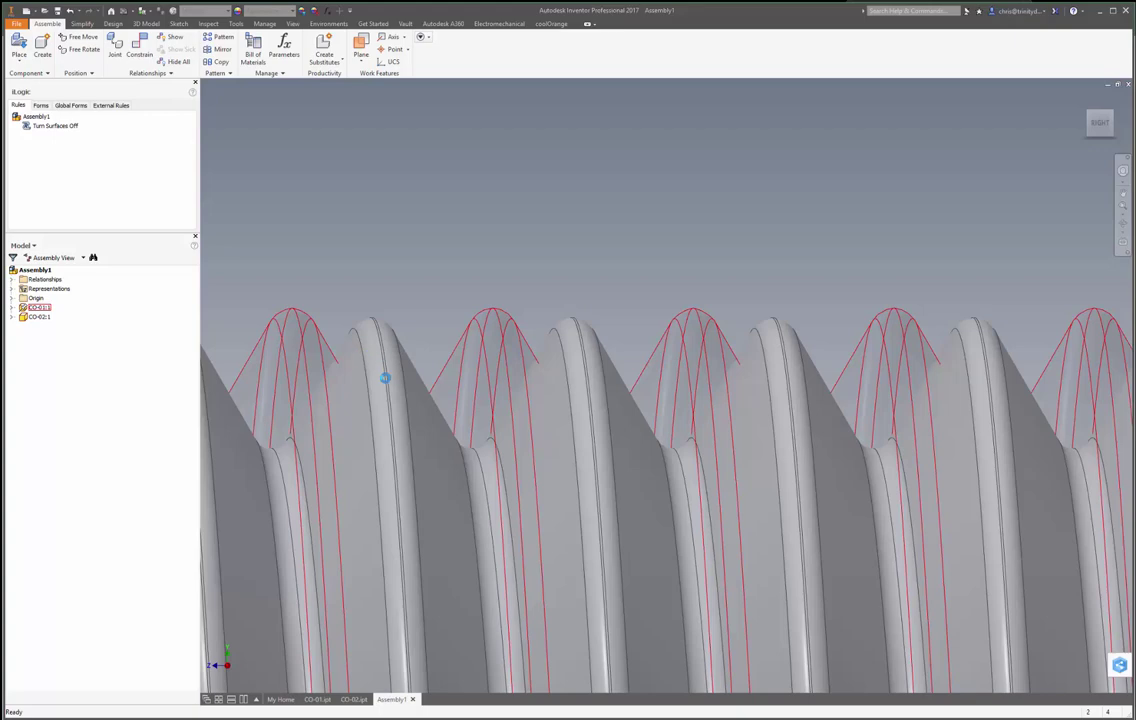
scroll(430, 430, "up", 3)
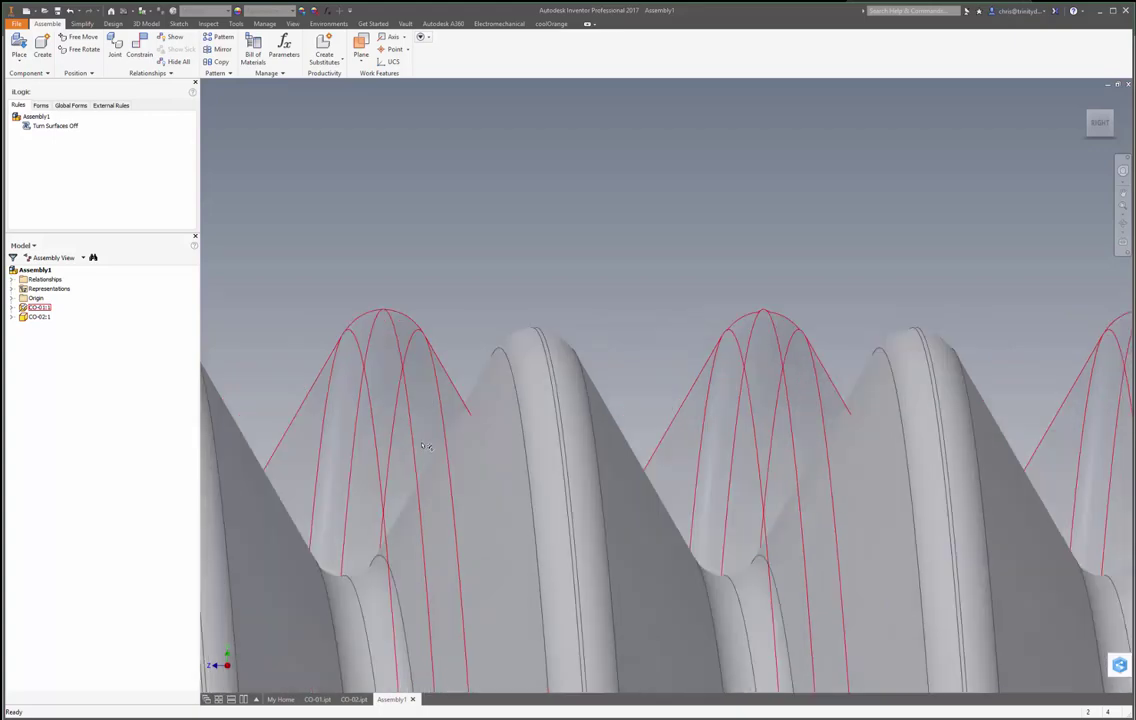
scroll(637, 411, "down", 7)
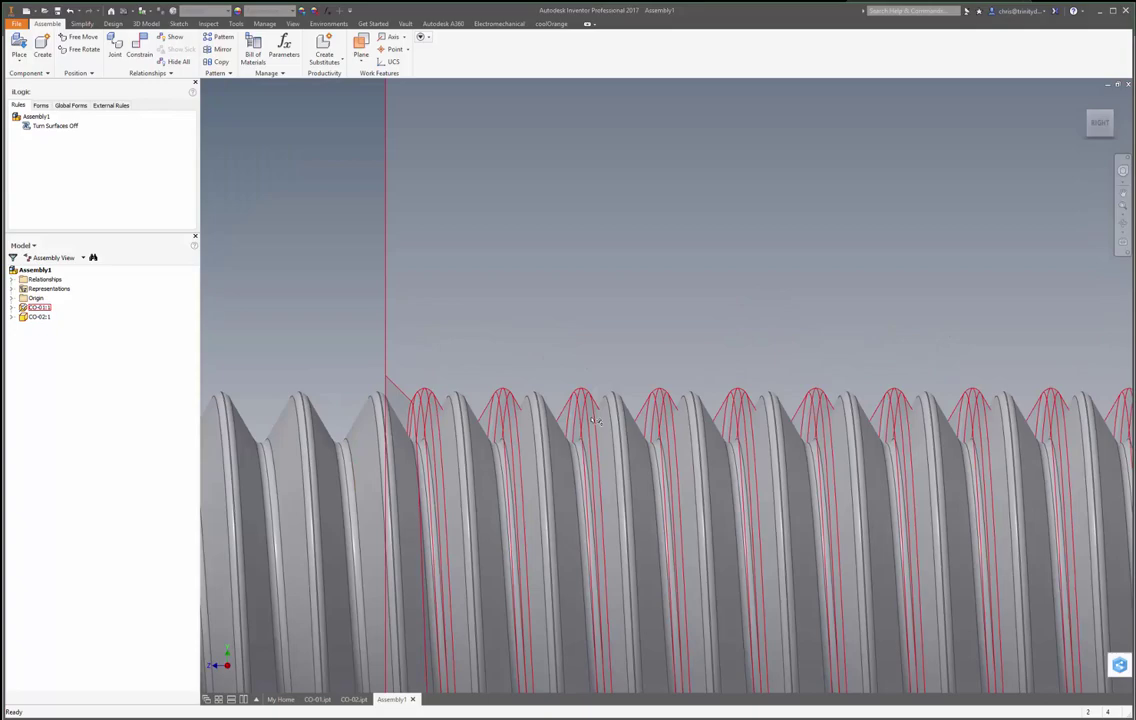
left_click(251, 474)
left_click_drag(362, 456, 342, 451)
scroll(243, 445, "up", 10)
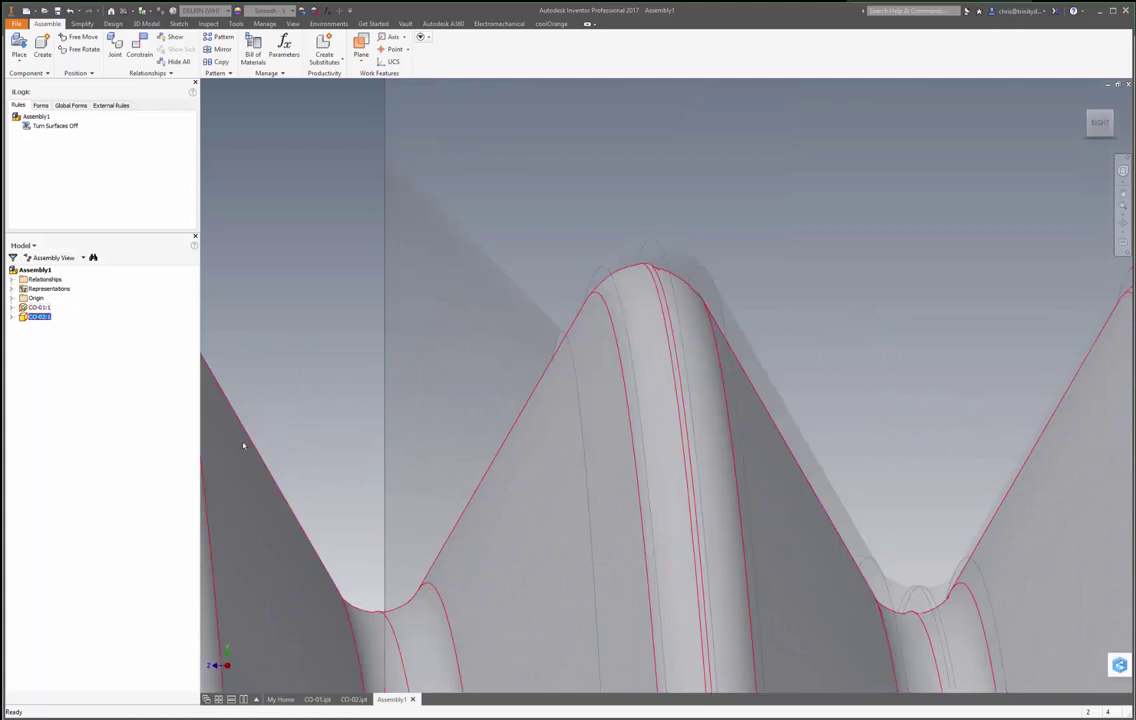
scroll(243, 445, "down", 5)
left_click_drag(246, 469, 252, 468)
scroll(517, 305, "down", 3)
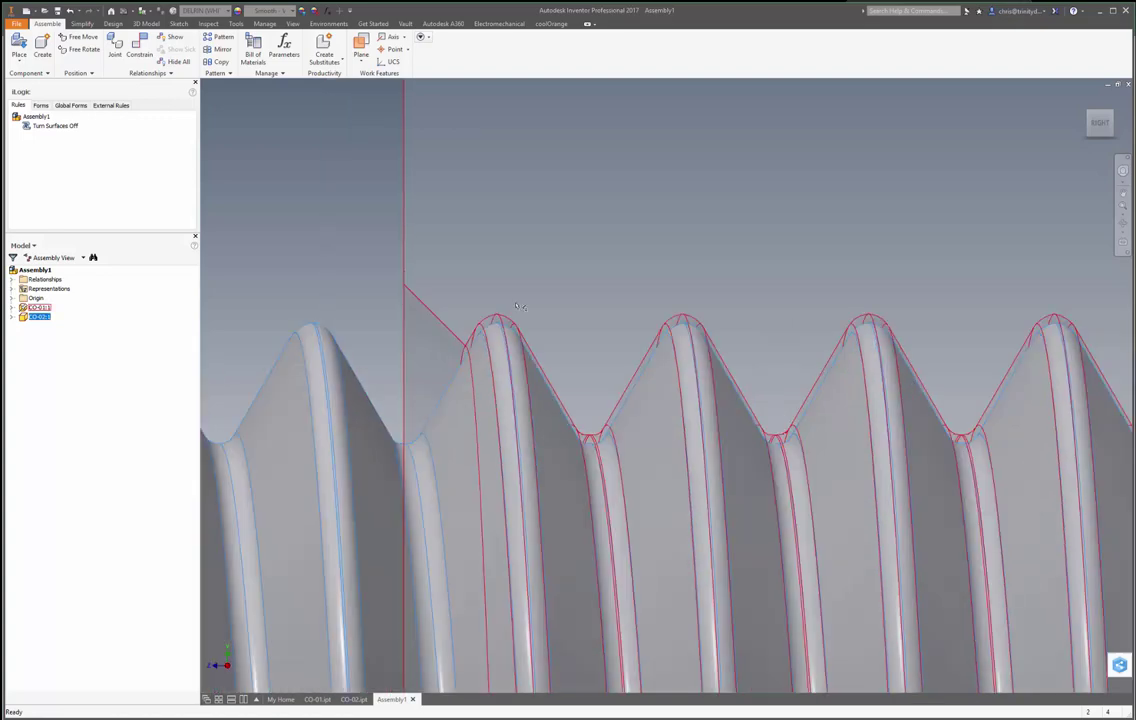
Examine how the rod's external thread fits the internal thread along the whole length of the transparent cylinder.
scroll(345, 292, "down", 6)
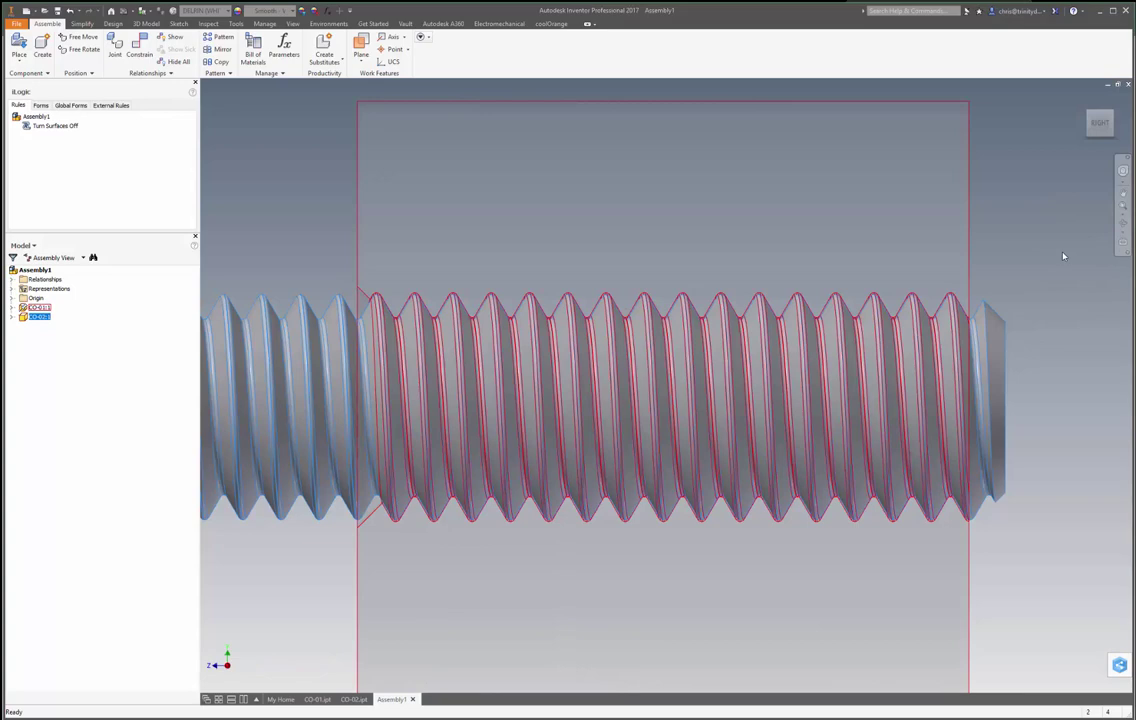
left_click(1063, 256)
scroll(1040, 284, "down", 3)
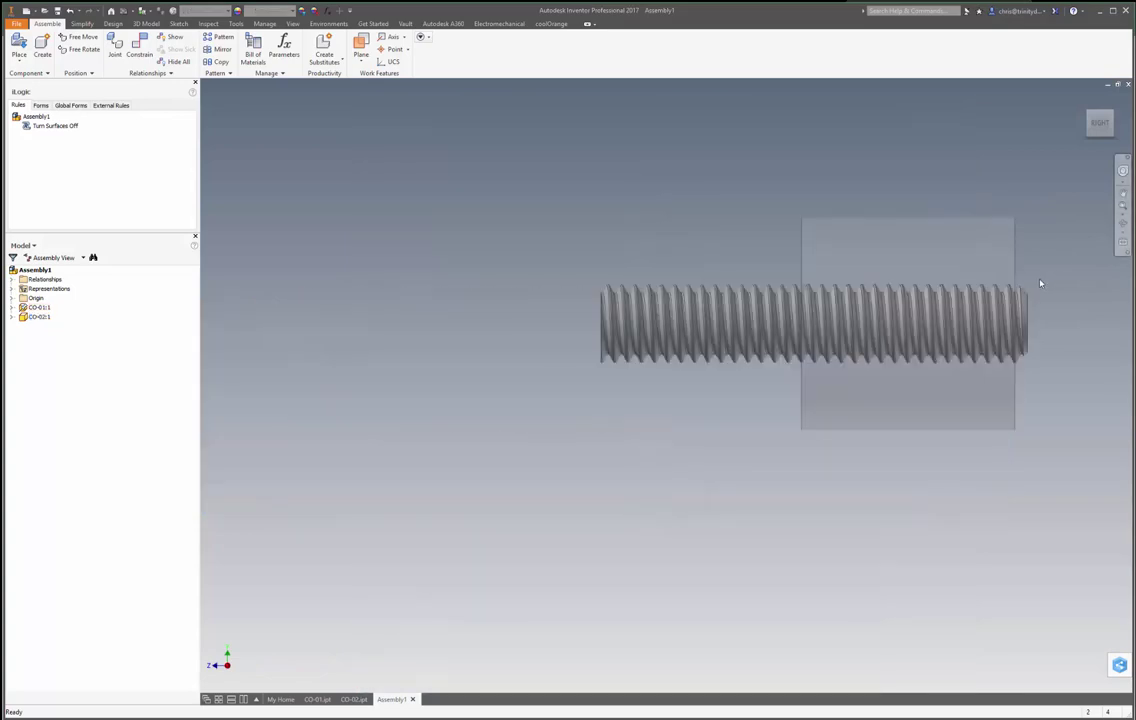
scroll(1040, 284, "up", 5)
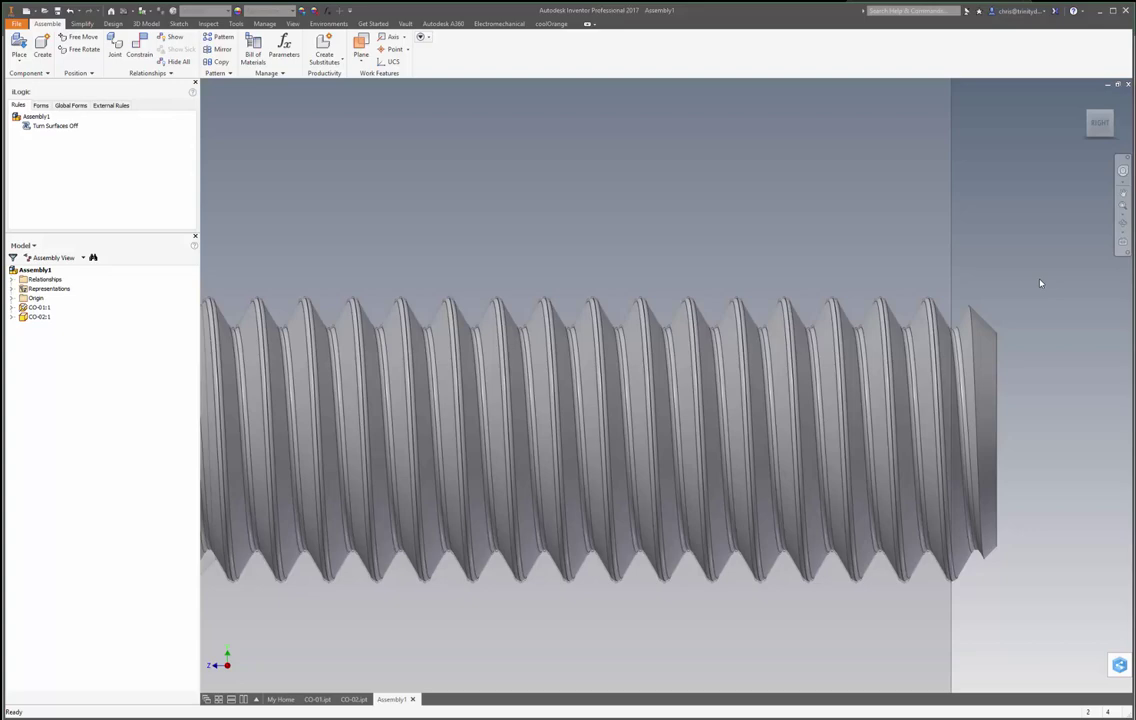
scroll(1040, 284, "down", 4)
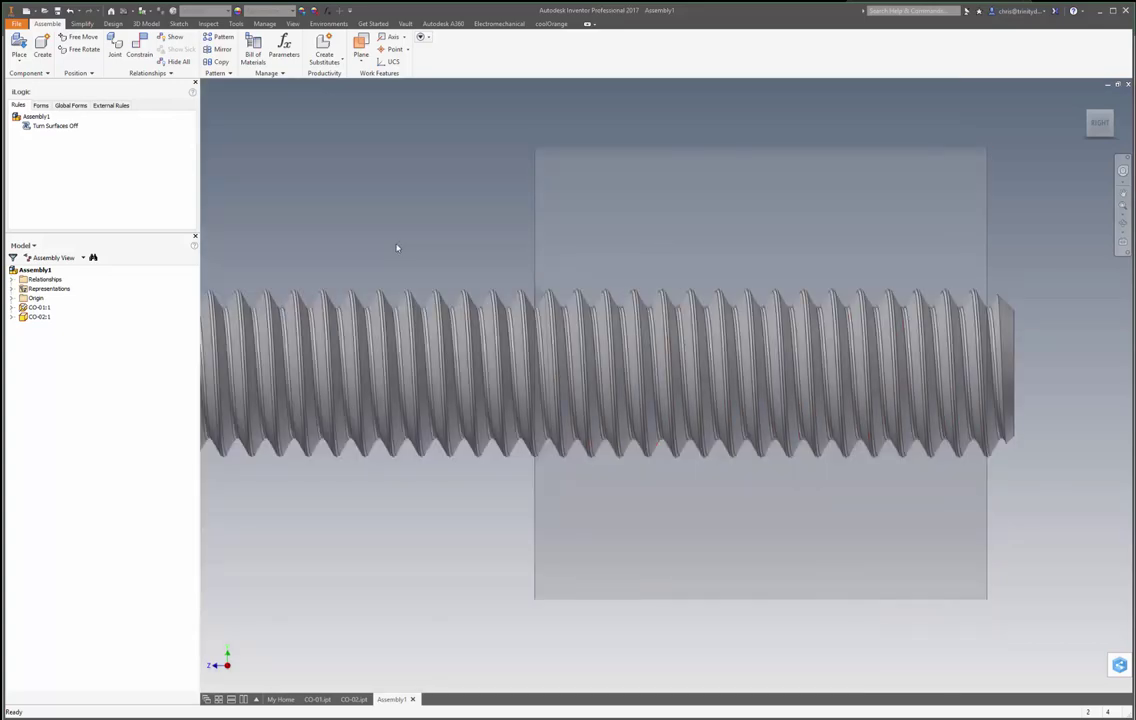
right_click(482, 259)
left_click(467, 276)
left_click(610, 243)
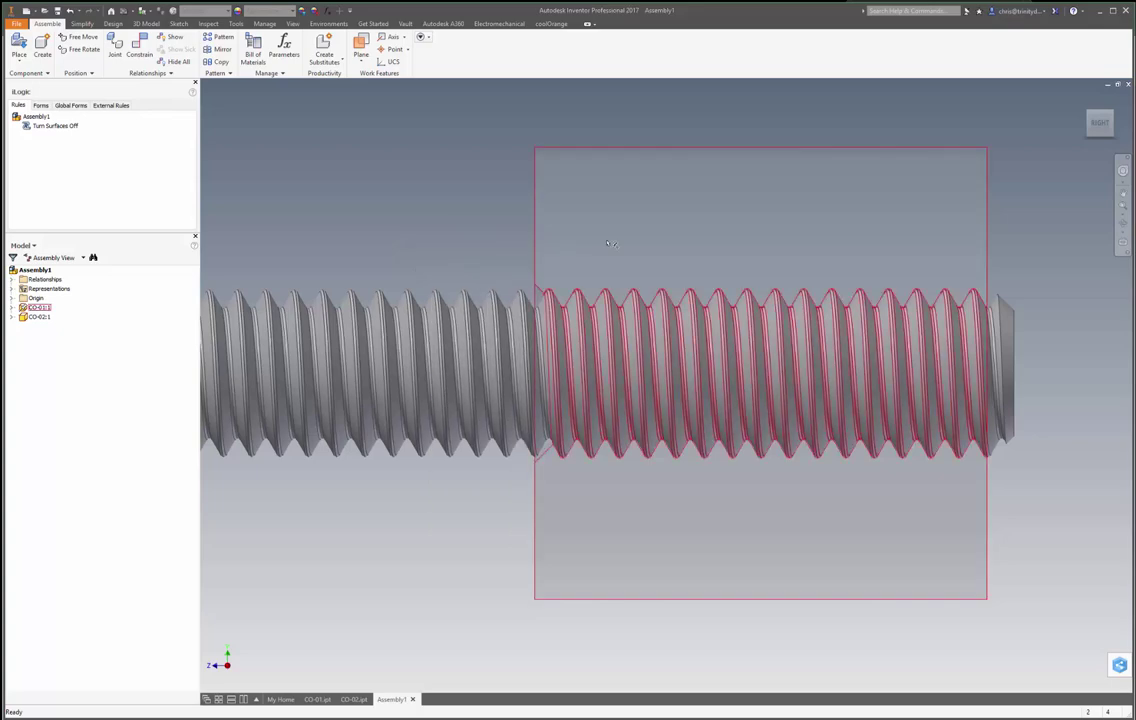
left_click(489, 242)
Open the CO-01 part for editing and move its End of Part marker above Extrusion5.
double_click(40, 309)
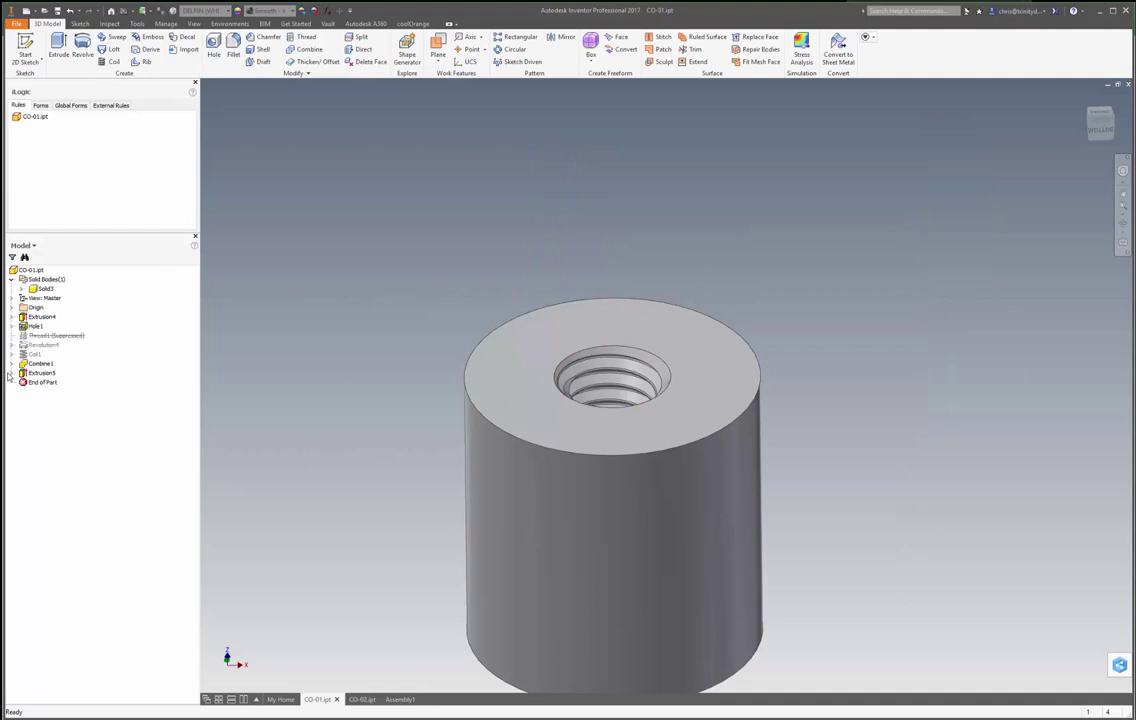
left_click_drag(40, 384, 40, 371)
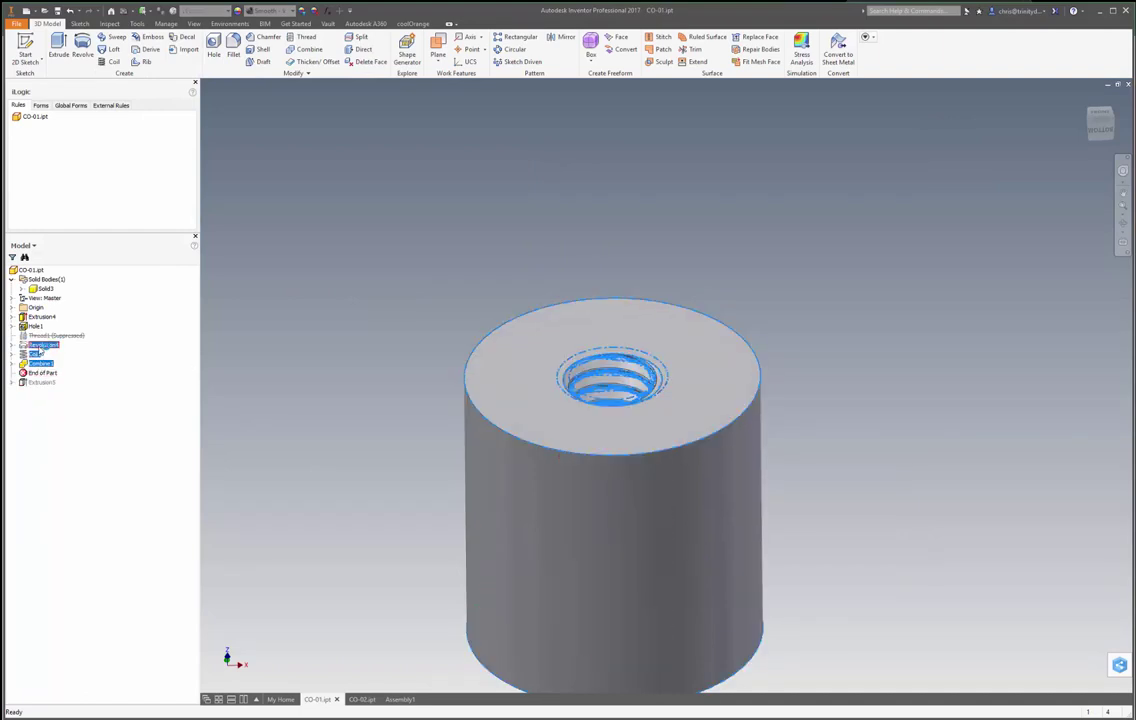
Delete the revolution, coil and combine features of CO-01 with their consumed sketches, and unsuppress Thread1.
right_click(40, 350)
left_click(54, 363)
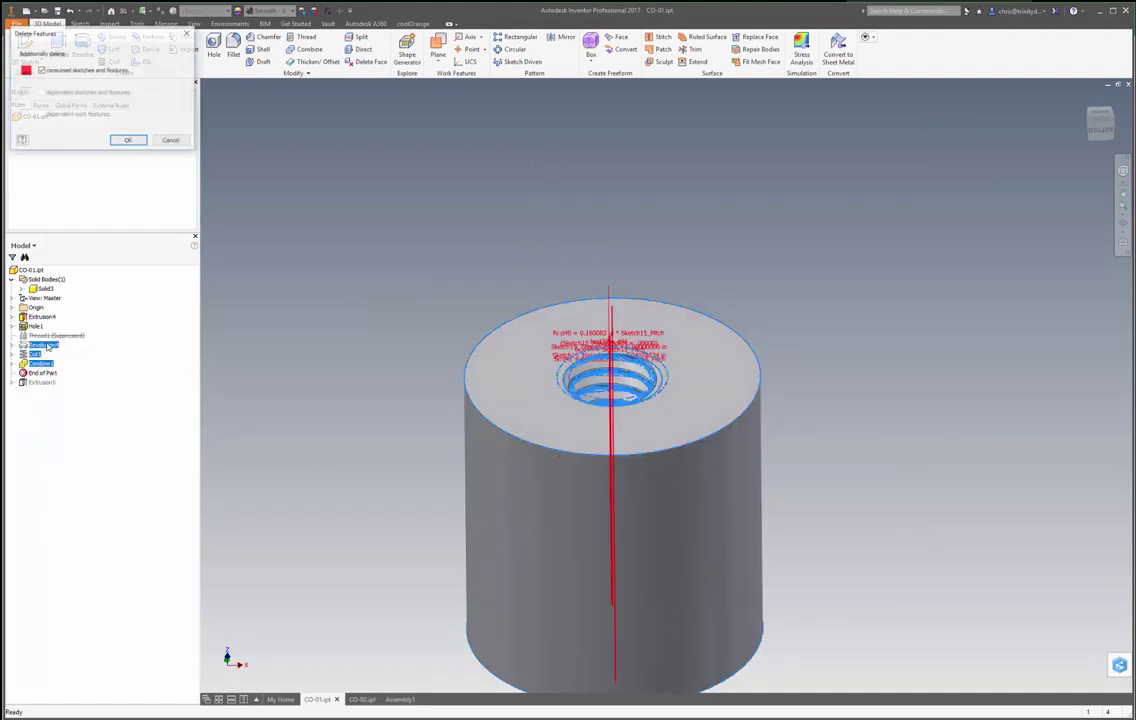
left_click(128, 141)
right_click(40, 335)
left_click(75, 406)
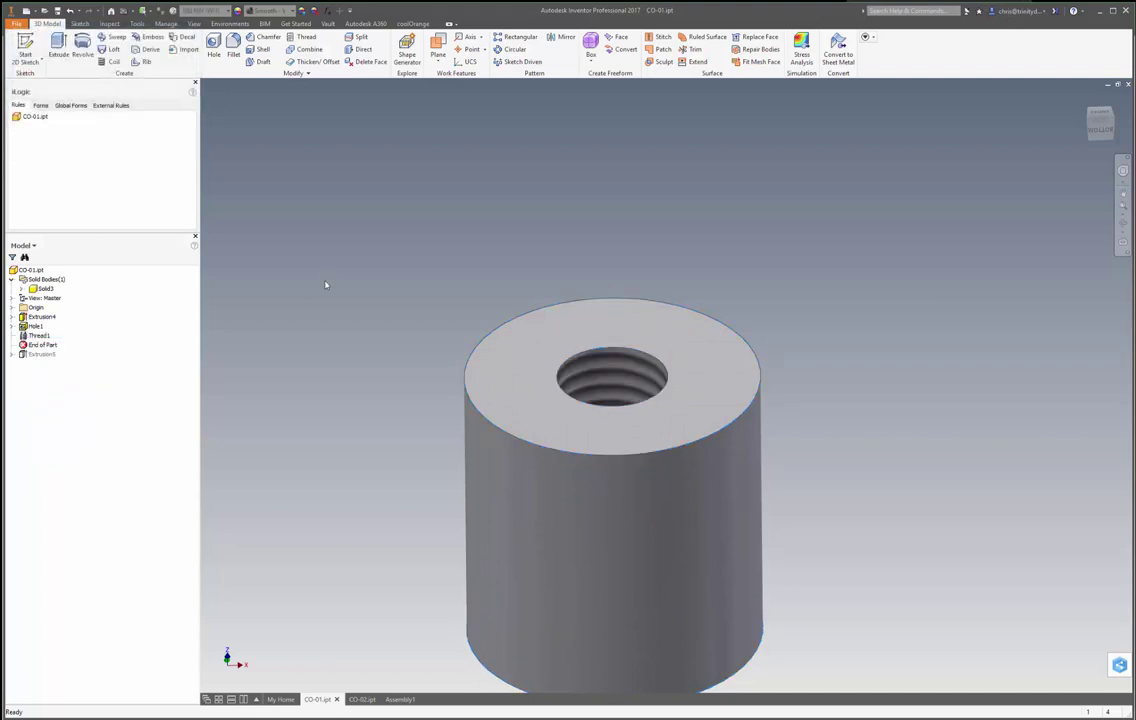
right_click(36, 326)
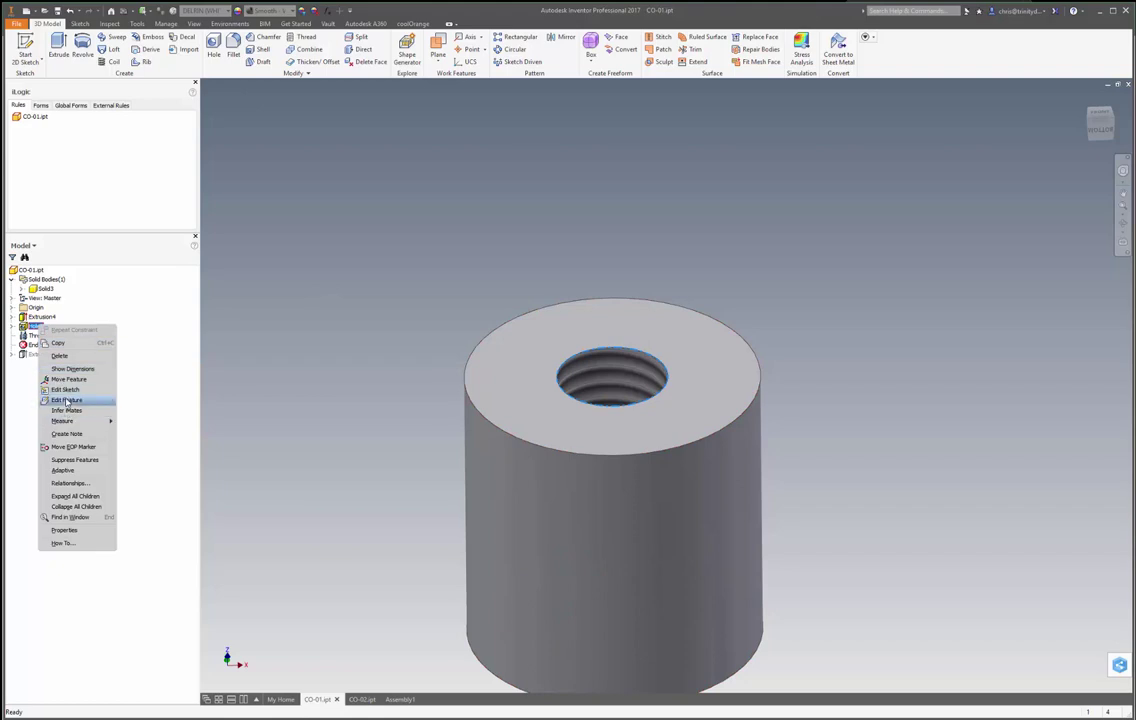
left_click(65, 390)
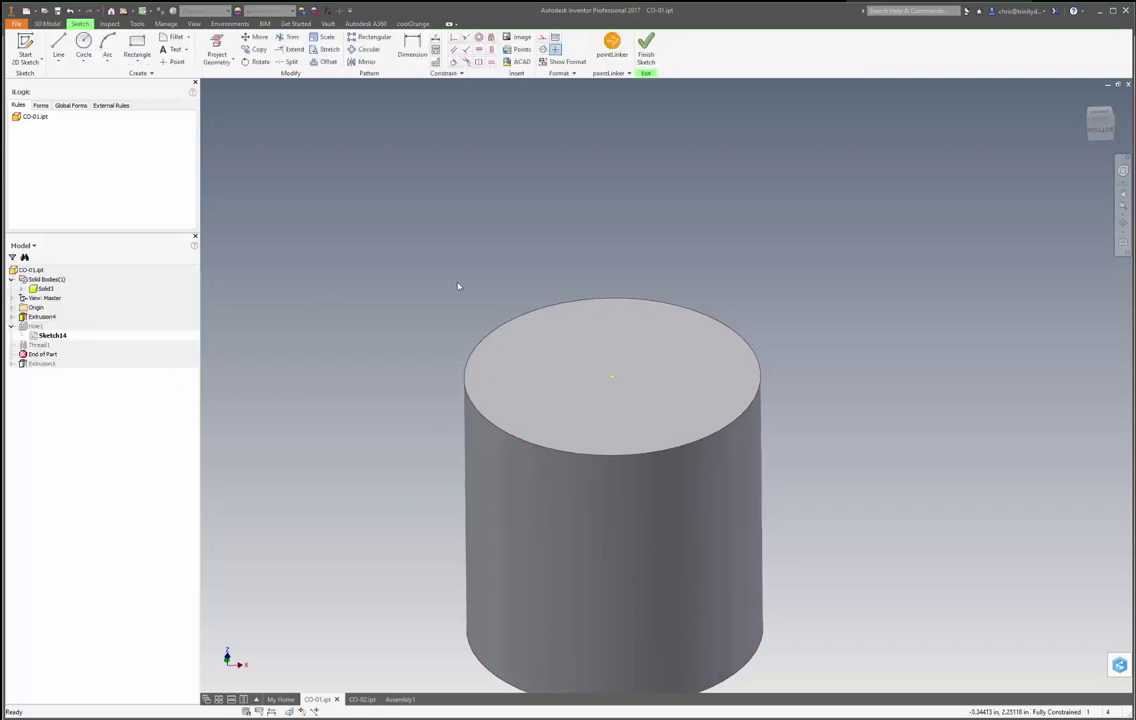
right_click(458, 286)
left_click(448, 262)
Open Hole1 for editing and look up the nominal internal minor diameter for 3/8-16 UNC in the Thread Data.xlsx workbook in Excel.
right_click(36, 326)
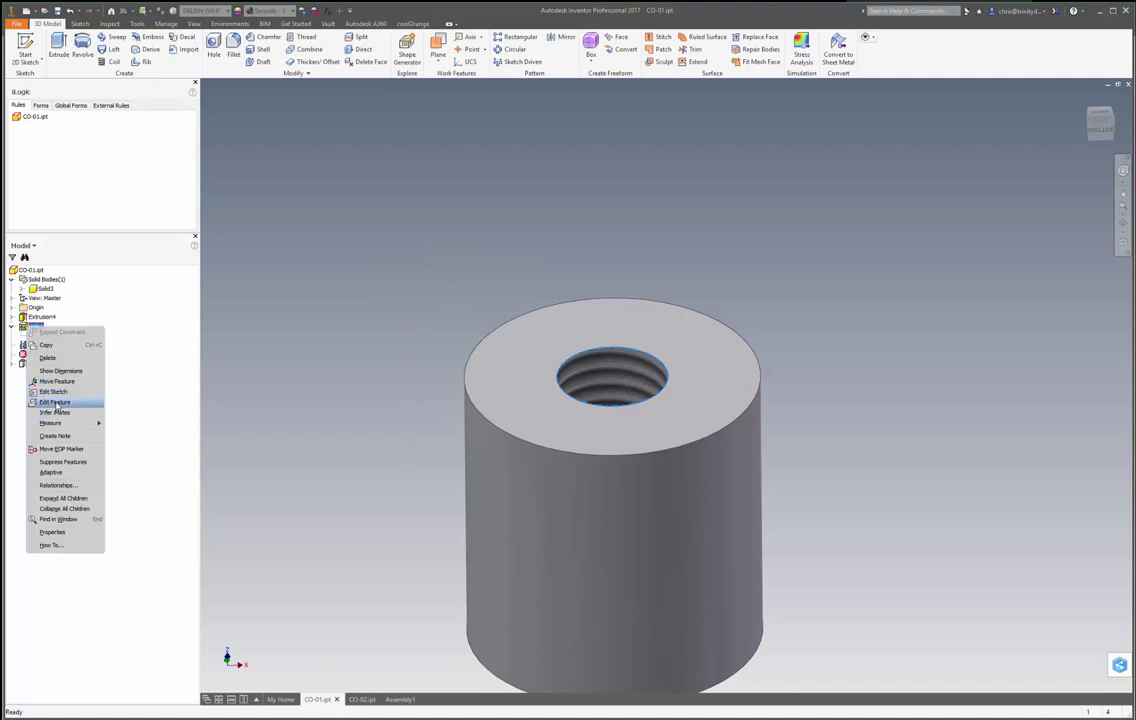
left_click(55, 402)
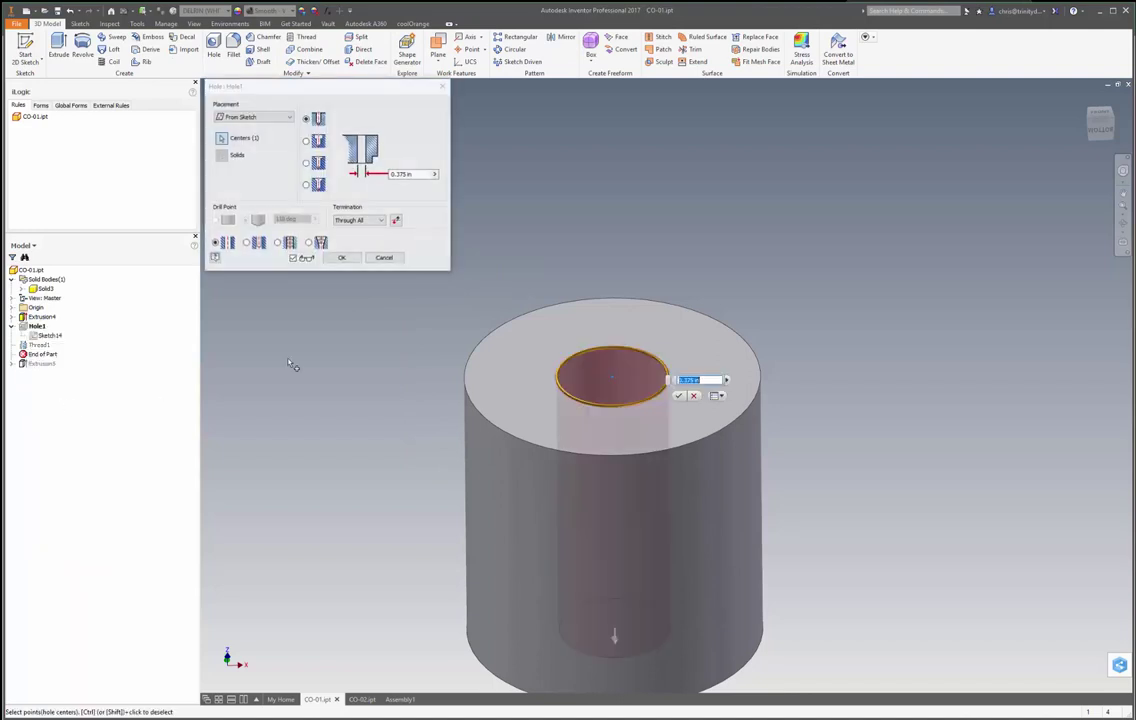
left_click(198, 716)
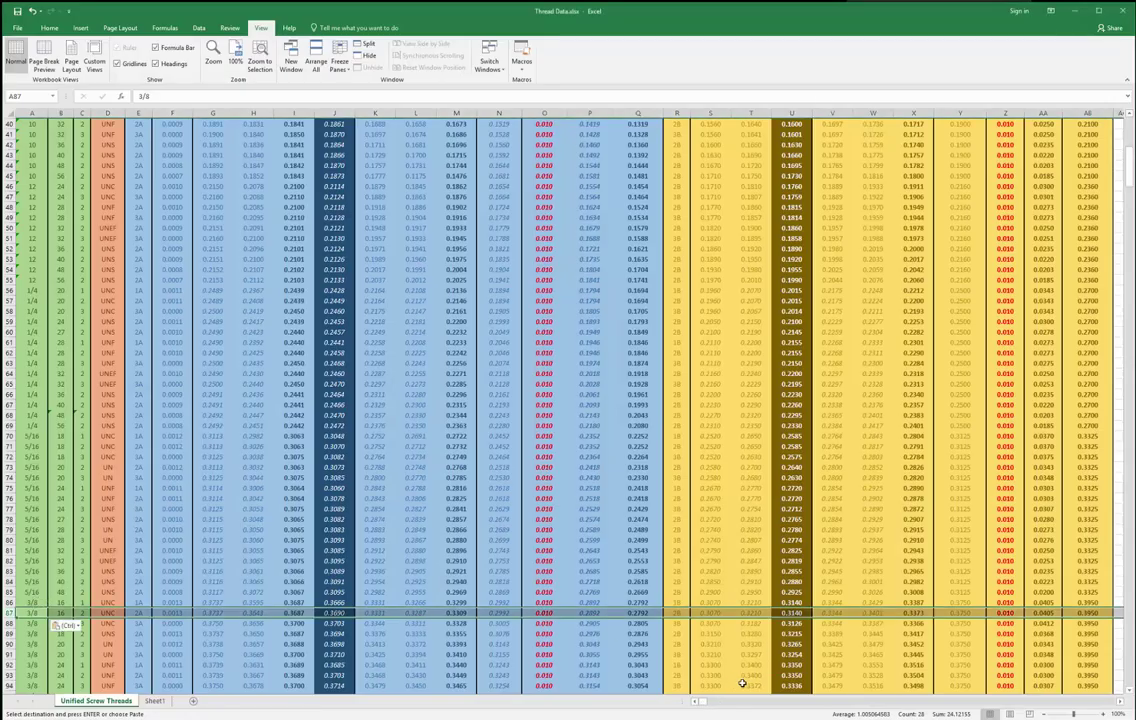
scroll(893, 603, "up", 13)
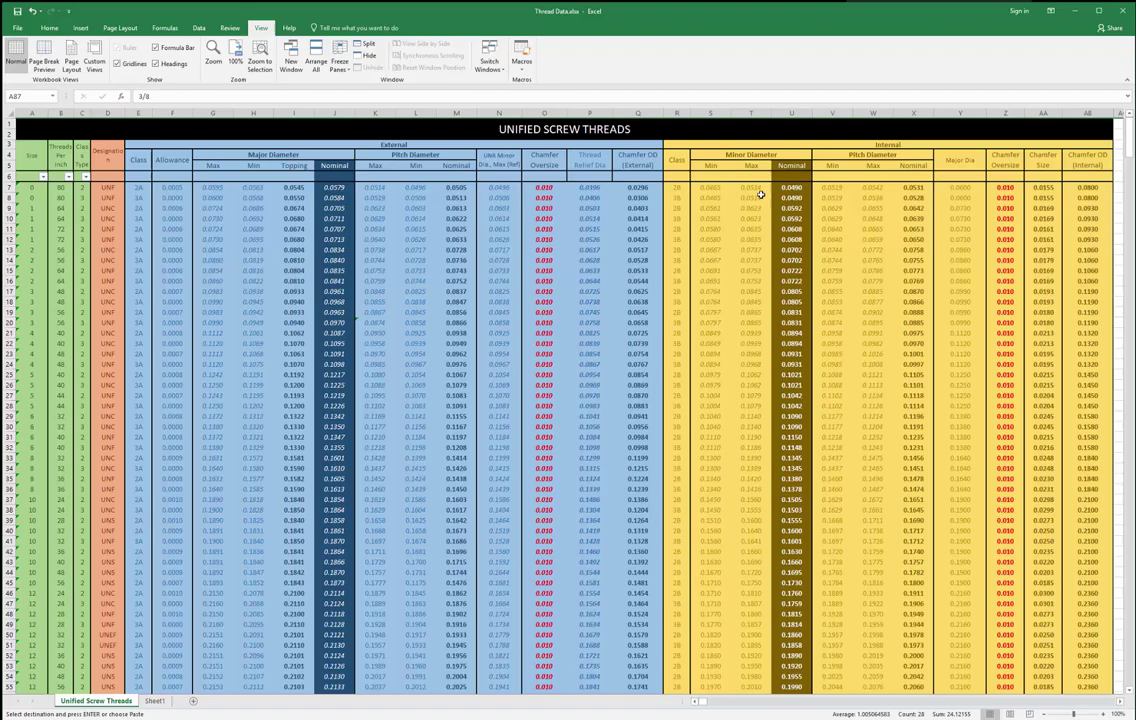
scroll(791, 188, "down", 12)
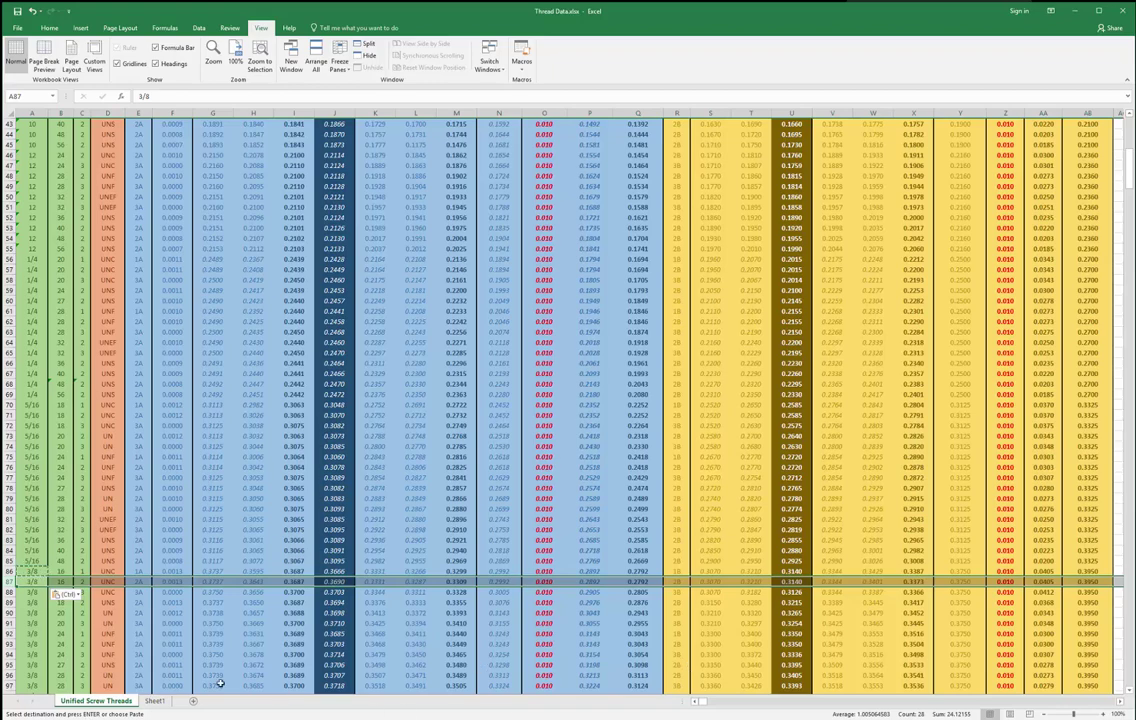
key("alt+Tab")
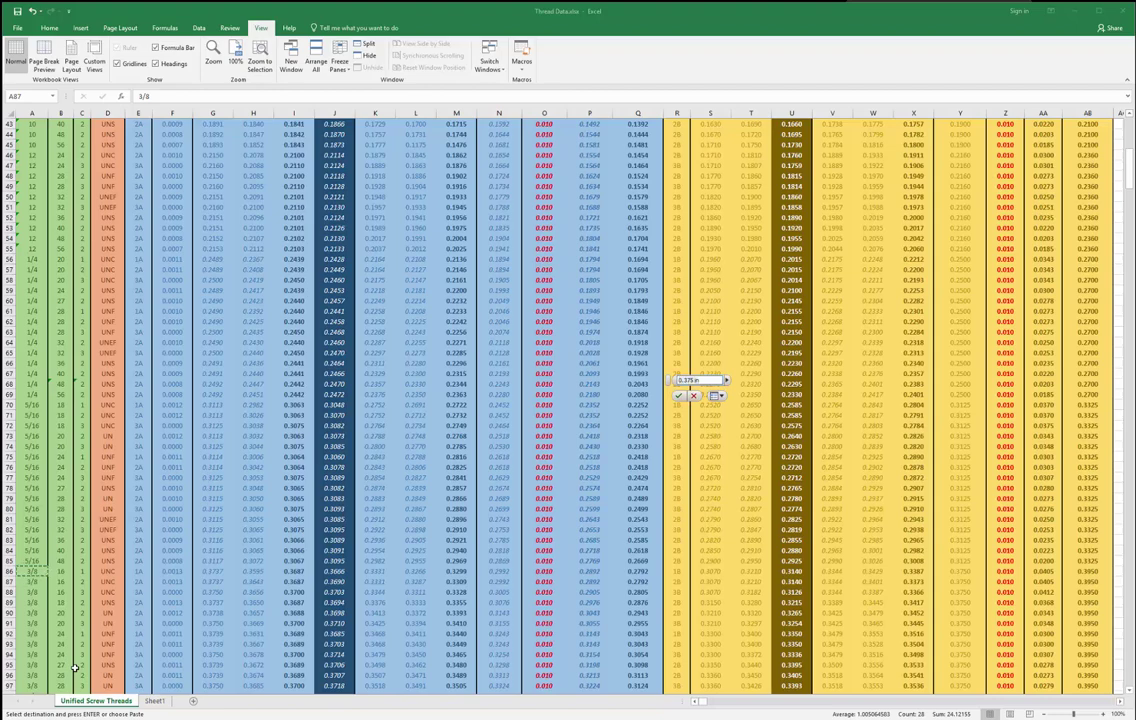
key("alt+Tab")
key("alt+Tab")
left_click(1076, 12)
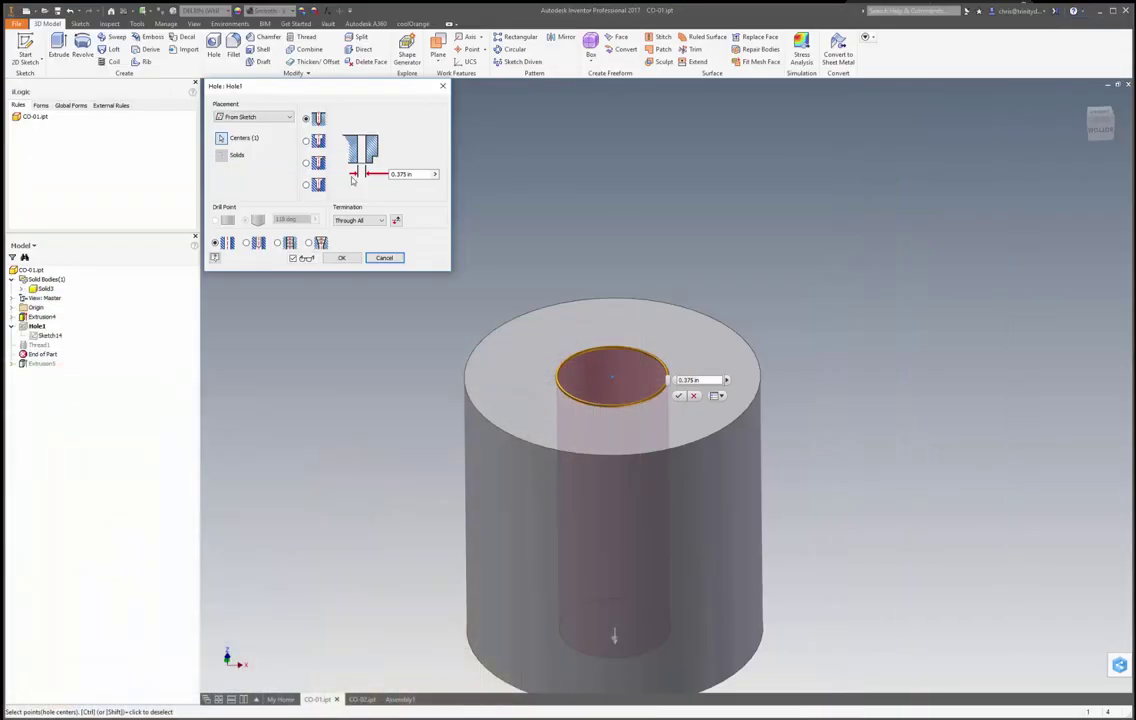
Back in Inventor, set Hole1's diameter to the thread table's nominal internal minor diameter for 3/8-16 UNC.
double_click(416, 173)
key("BackSpace")
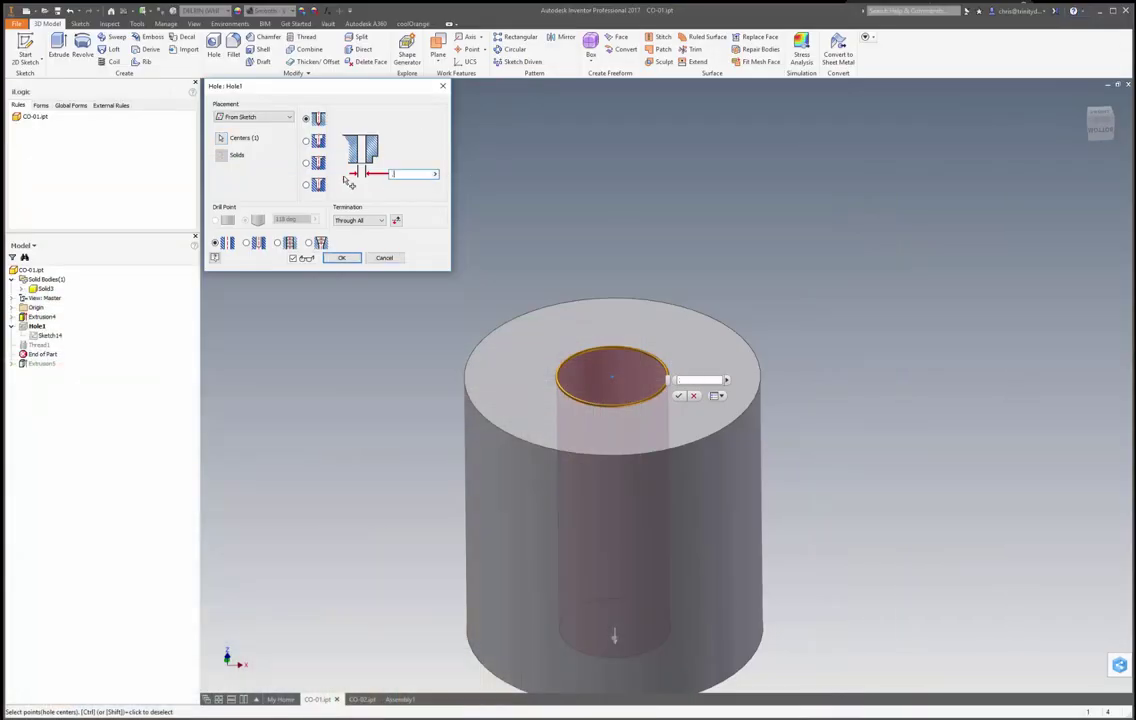
key("Return")
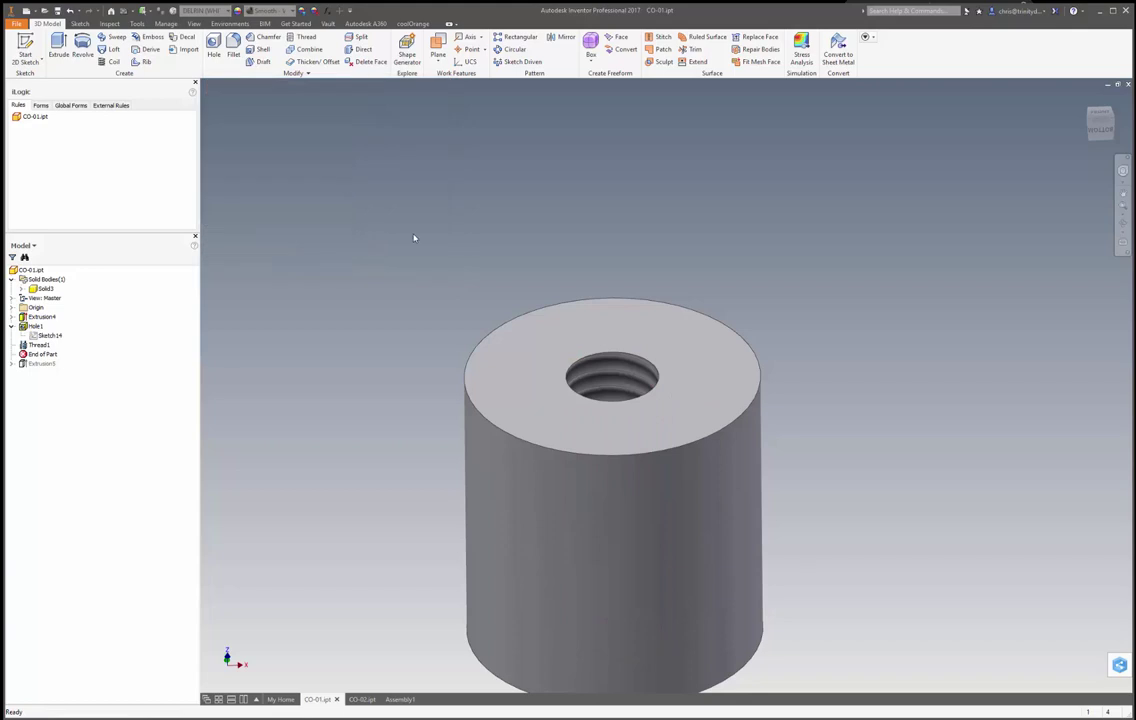
right_click(415, 235)
left_click(416, 265)
right_click(409, 255)
left_click(406, 281)
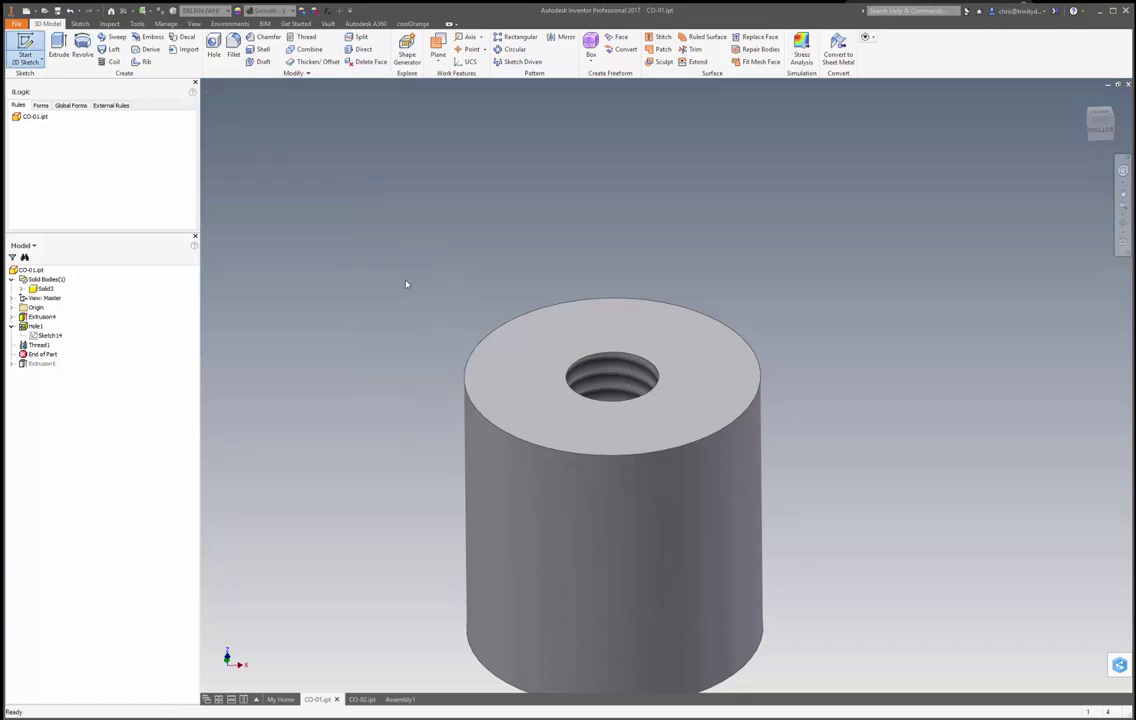
key("Escape")
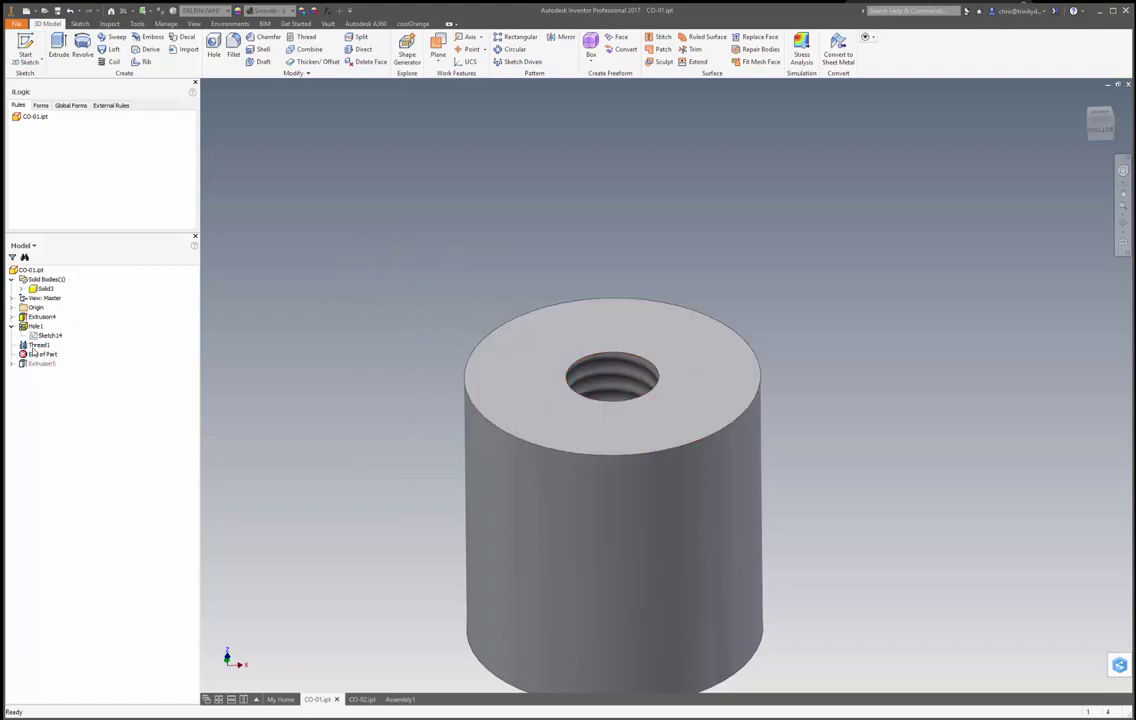
Review Thread1's specification, and convert Thread1 into a physical thread with threadModeler using a 0.10 % pitch offset.
right_click(40, 345)
left_click(62, 385)
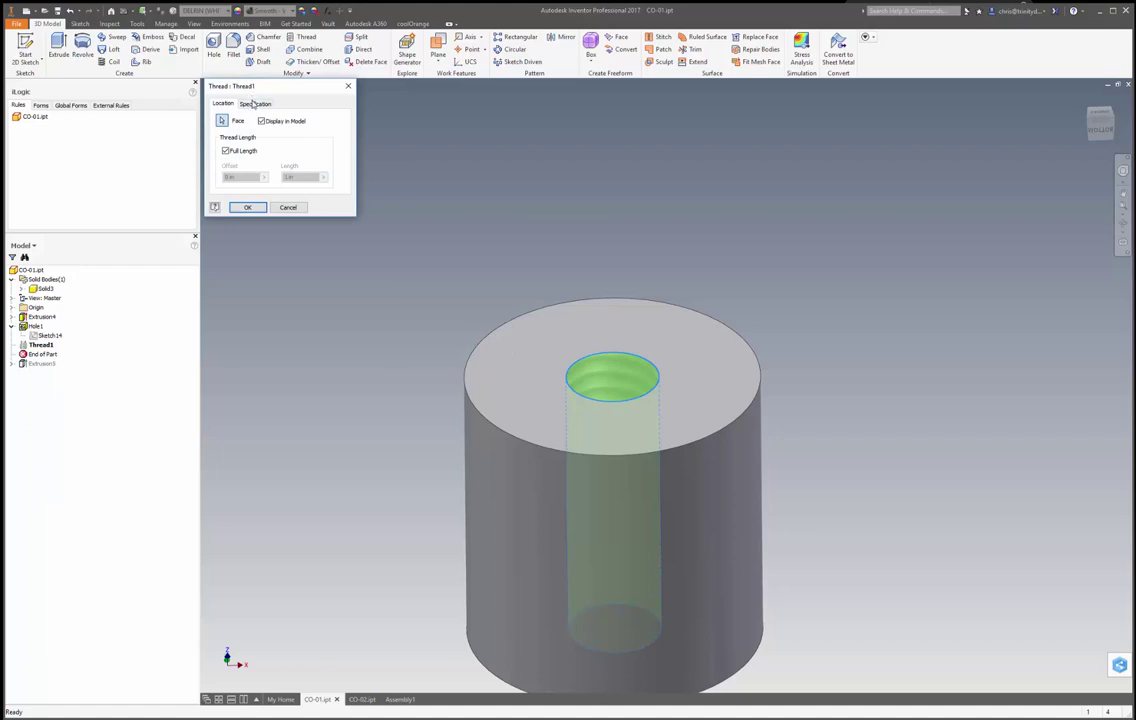
left_click(254, 104)
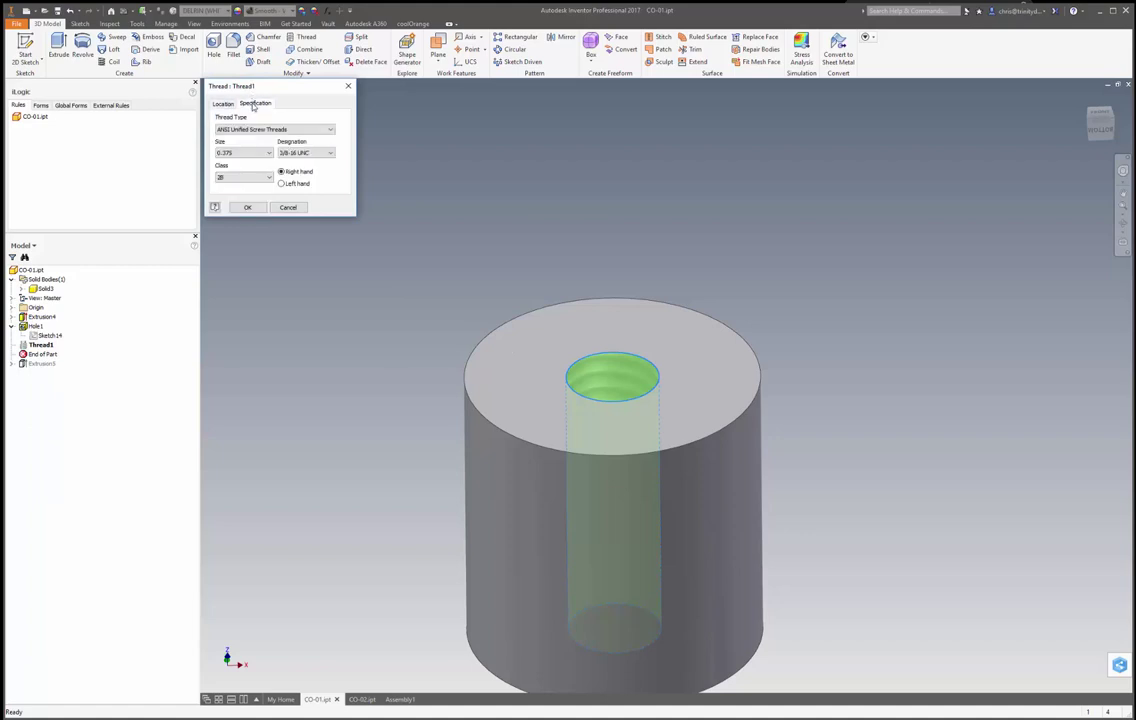
left_click(250, 207)
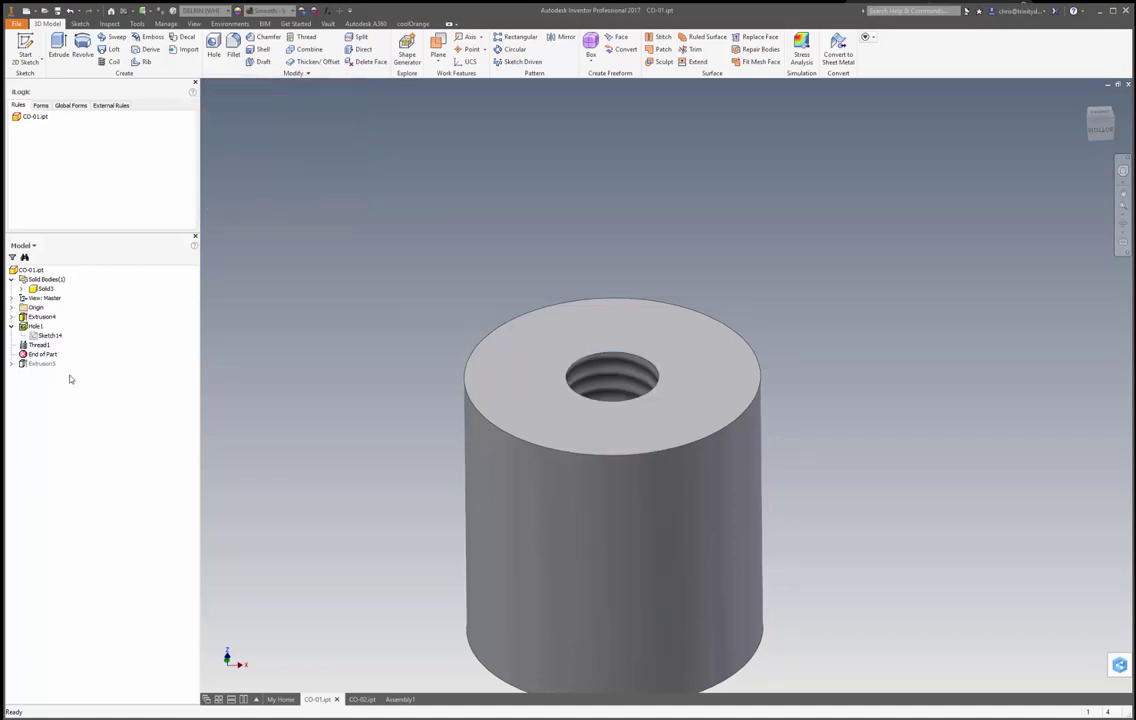
left_click_drag(44, 357, 43, 369)
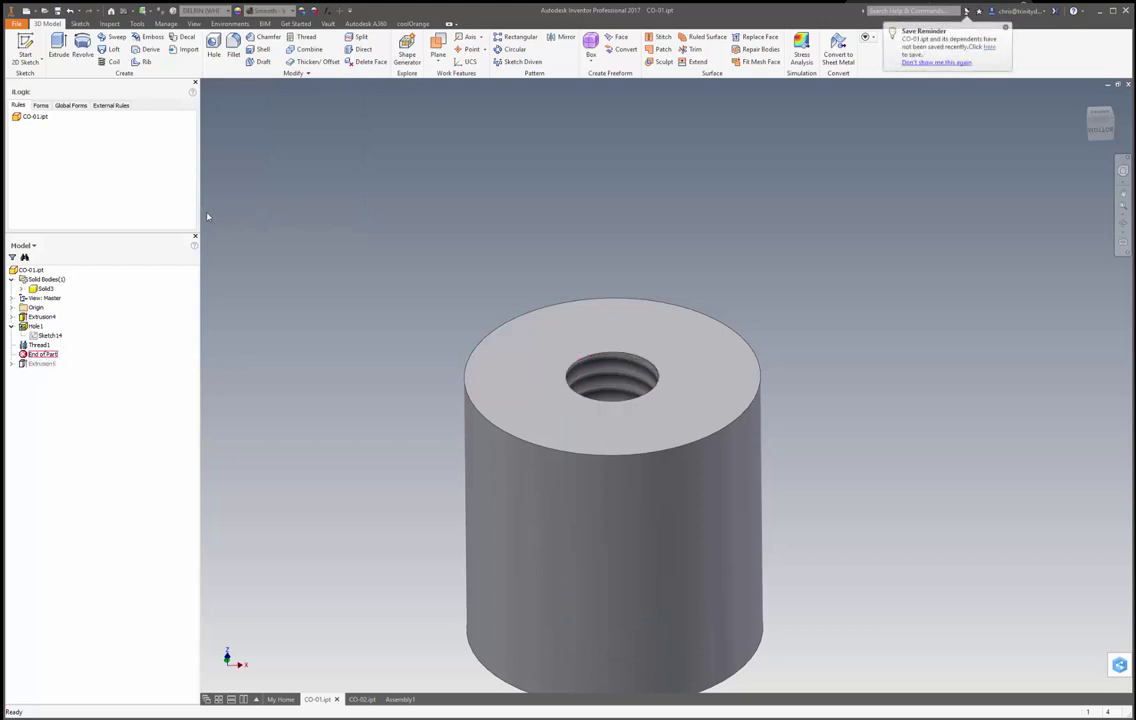
left_click(412, 23)
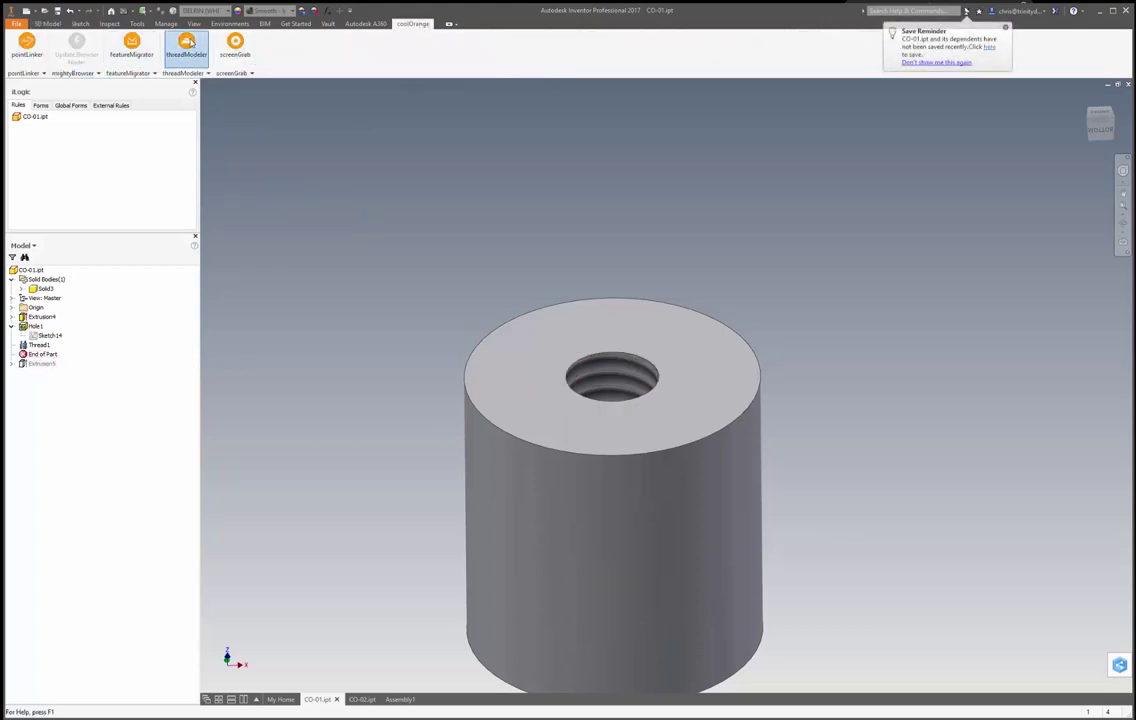
left_click(186, 45)
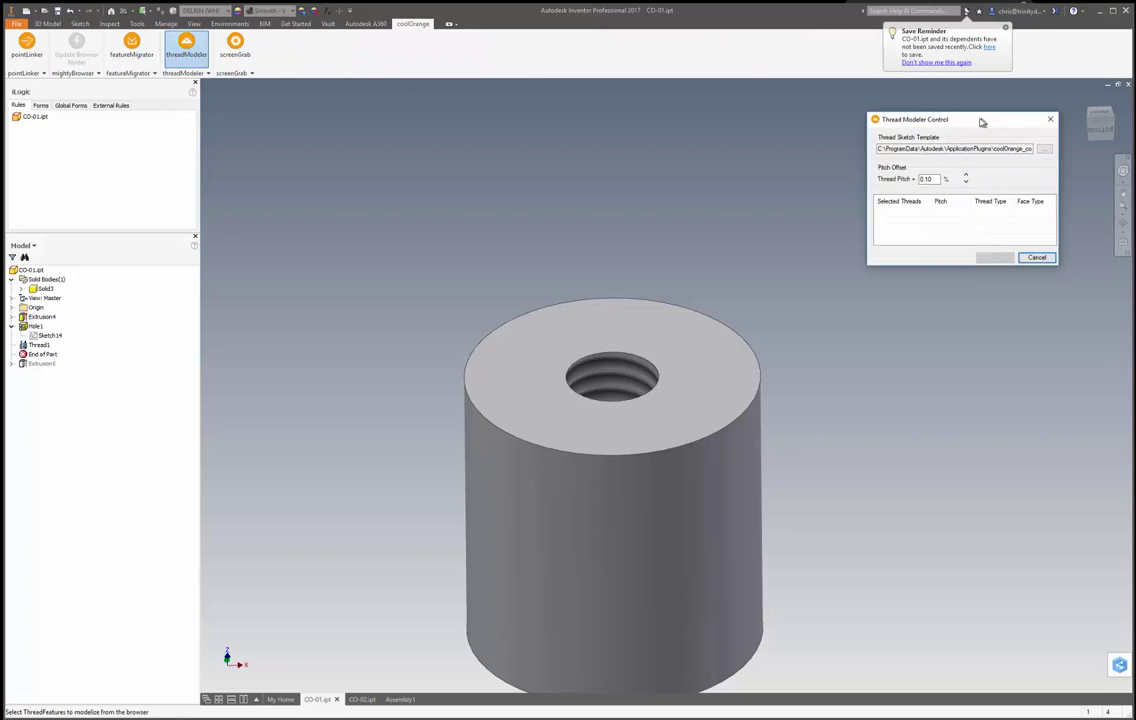
left_click(37, 345)
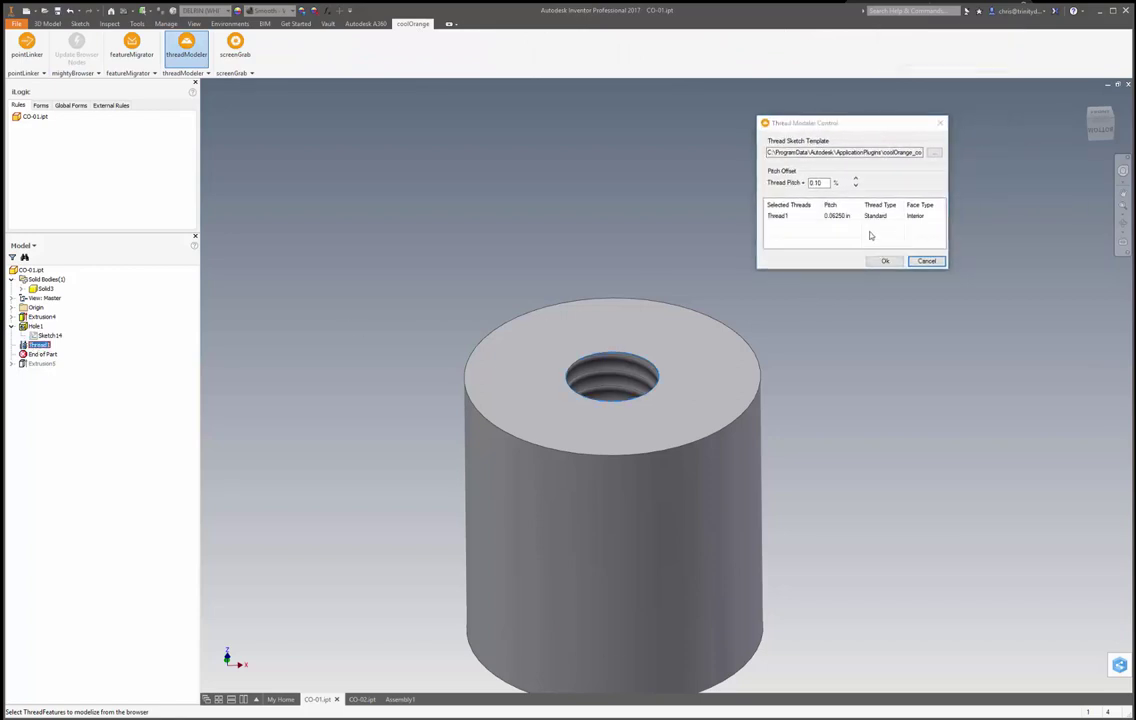
left_click(885, 261)
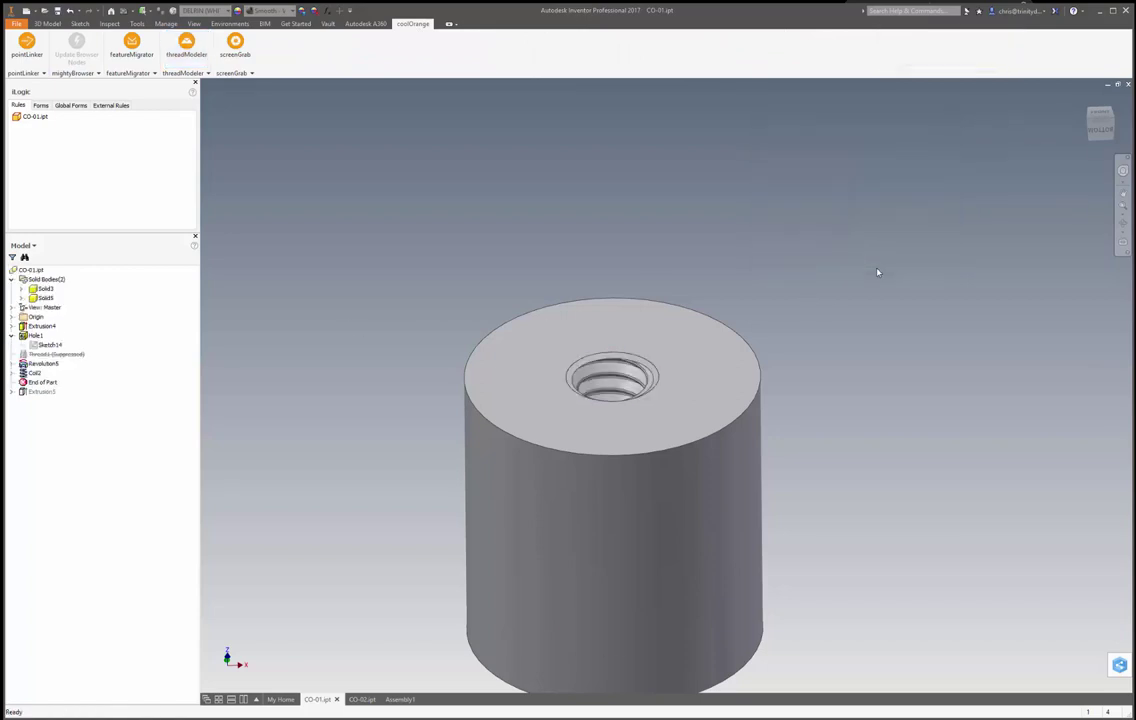
Join Solid5 to the base body Solid3 with Combine, and move the End of Part marker below Extrusion5.
left_click(45, 23)
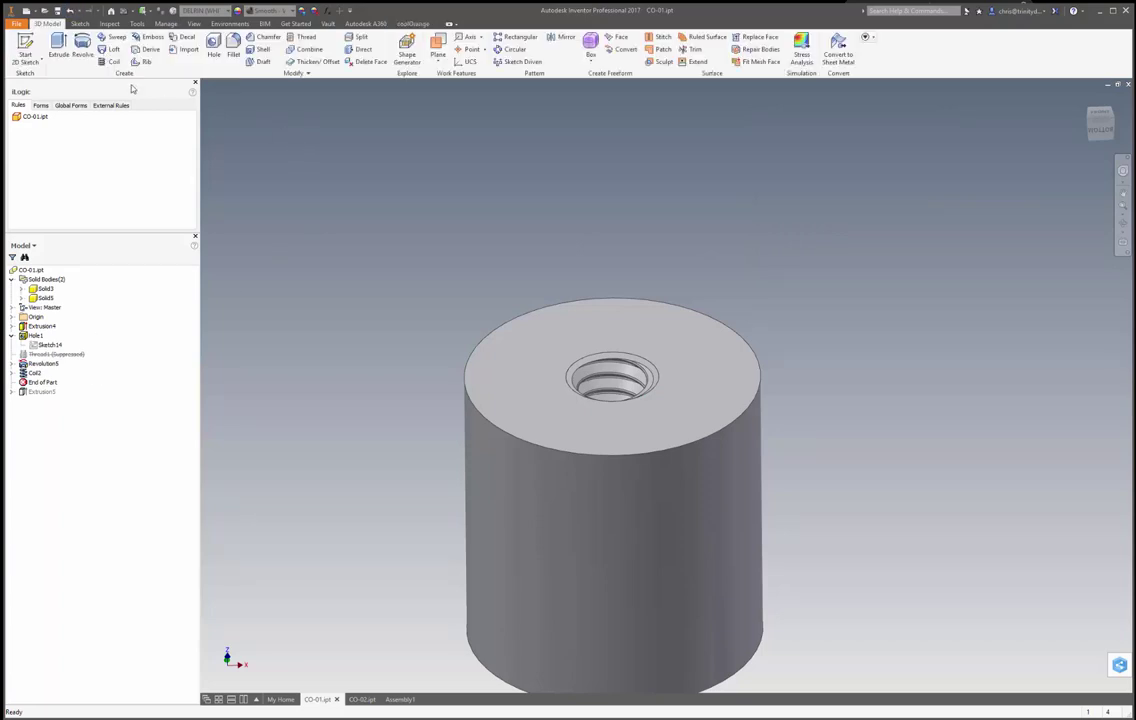
left_click(298, 51)
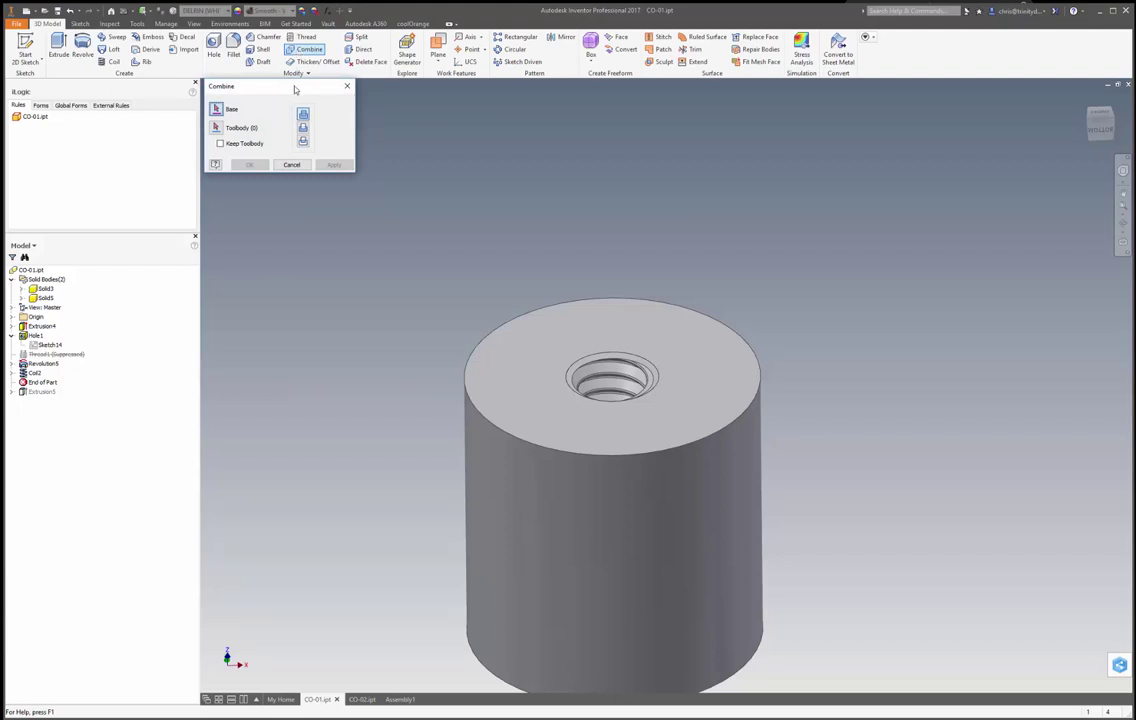
left_click(47, 290)
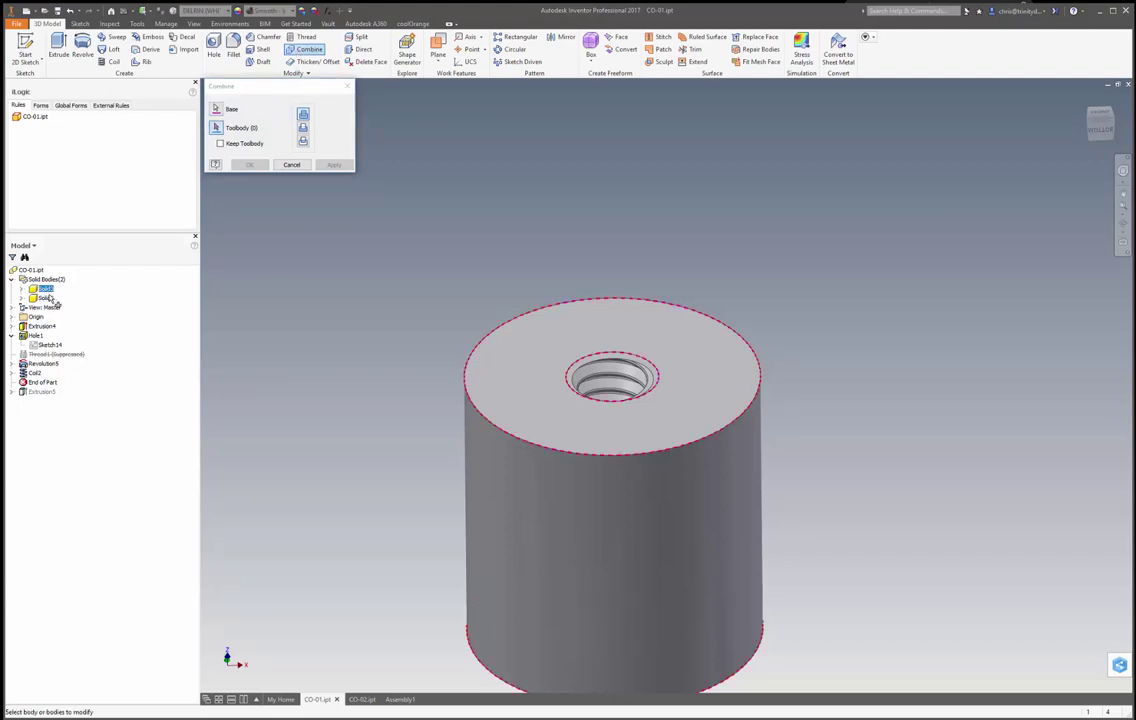
left_click(47, 298)
left_click(343, 164)
left_click(291, 166)
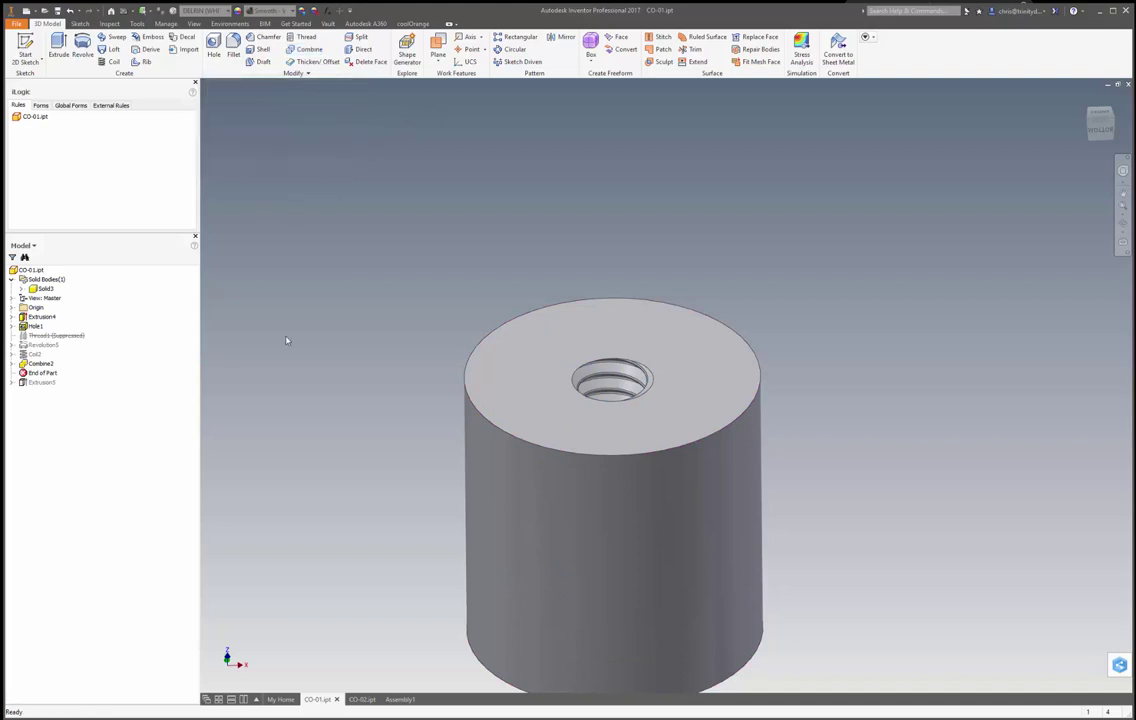
left_click_drag(49, 374, 46, 388)
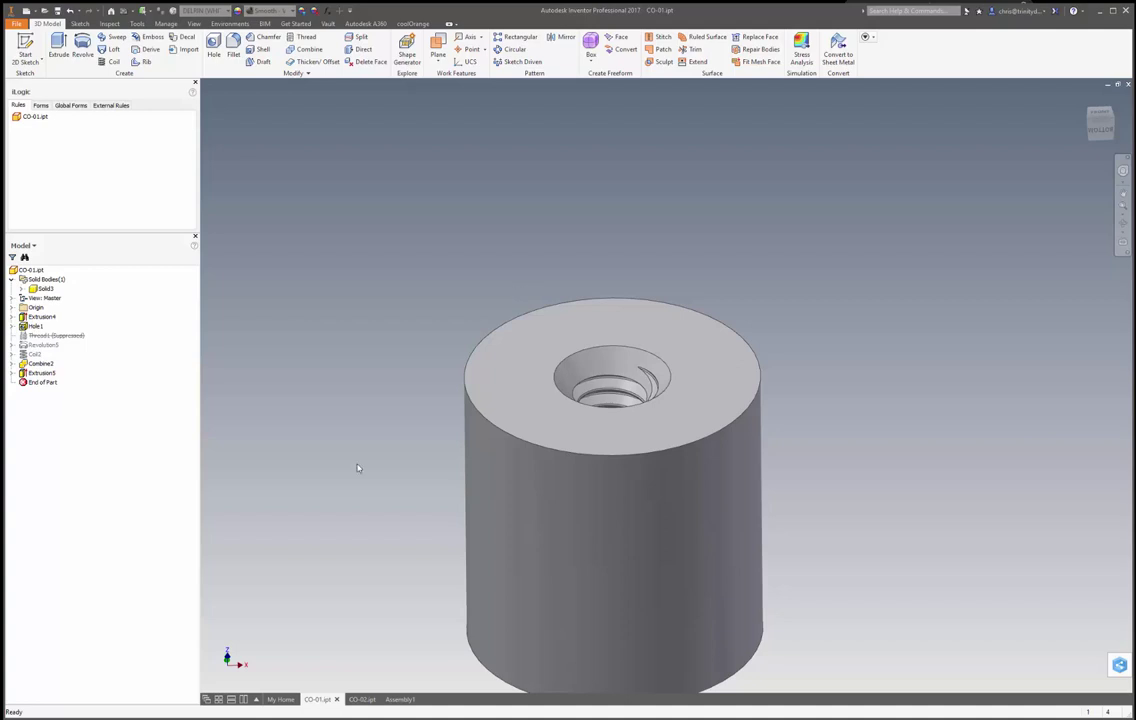
In Assembly1, change the appearance of the threaded rod CO-02 to Clear - Blue.
left_click(399, 699)
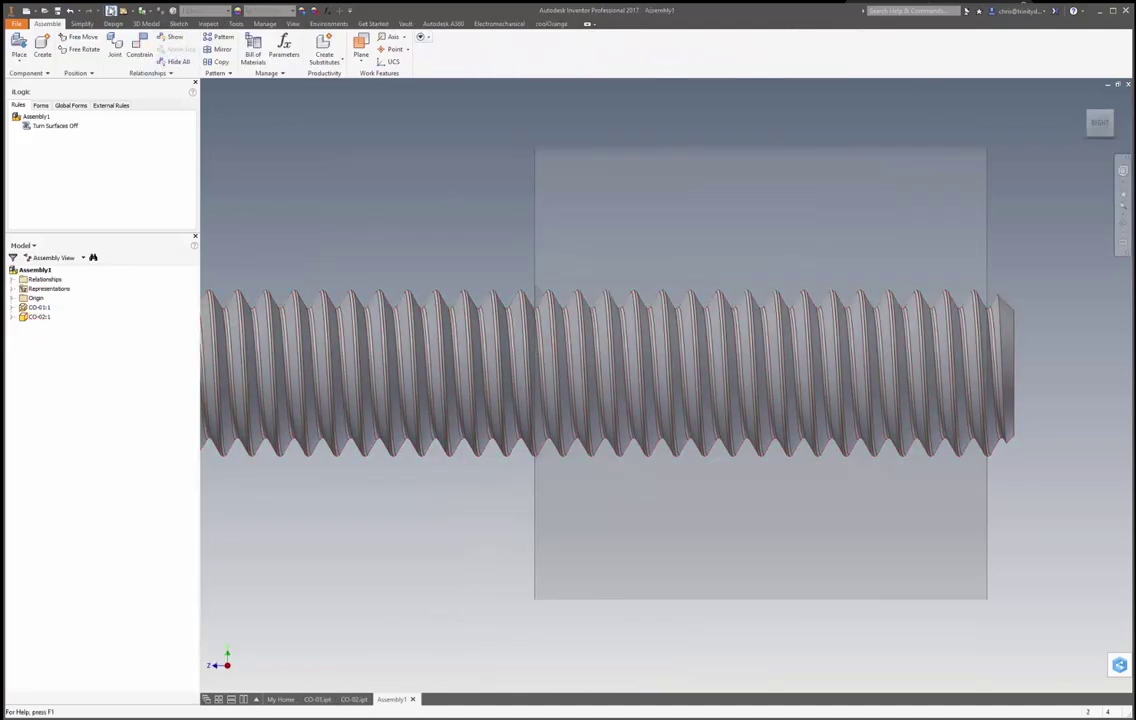
left_click(610, 210)
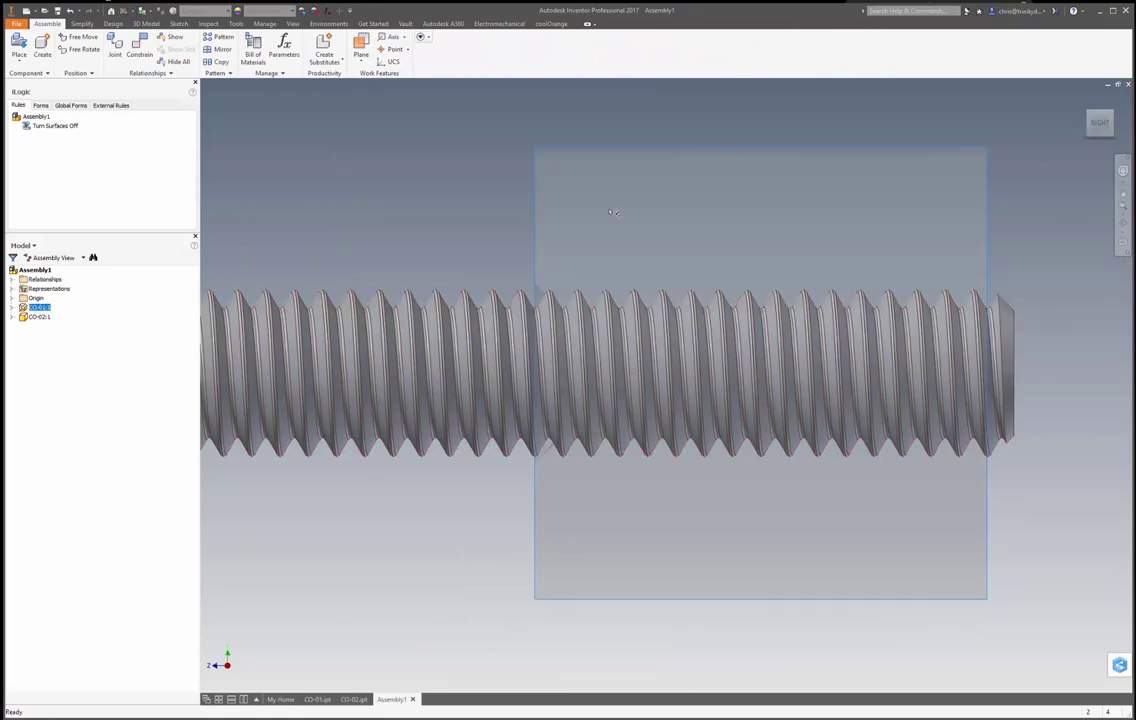
left_click(490, 332)
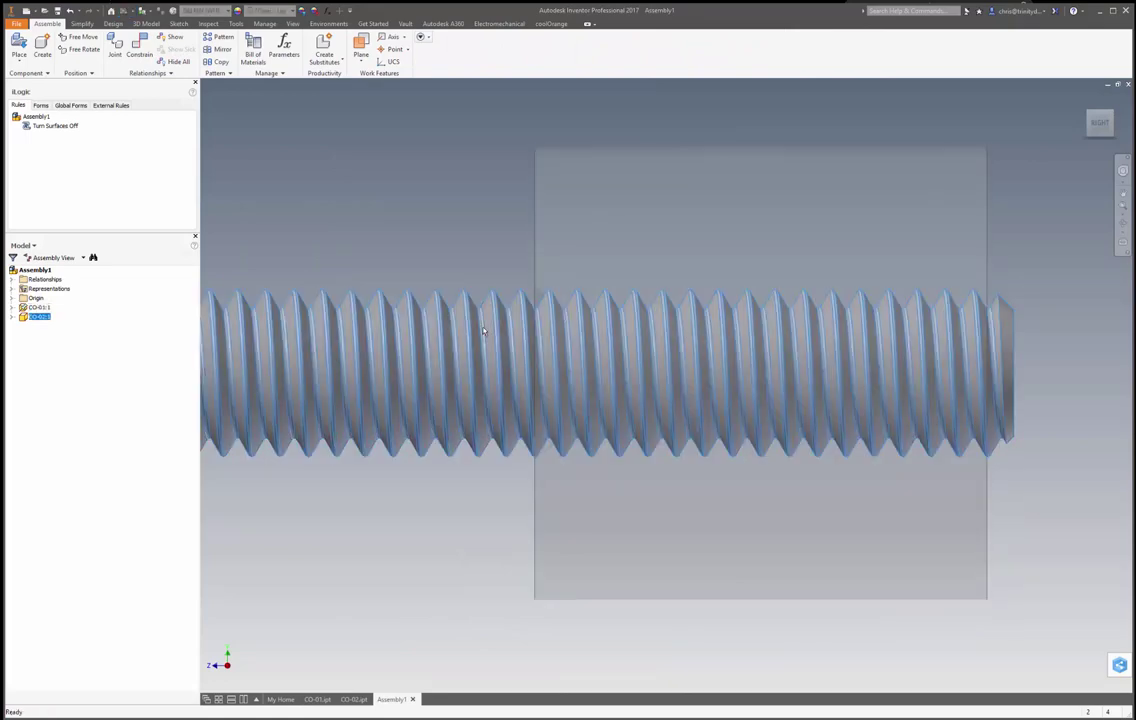
left_click(278, 10)
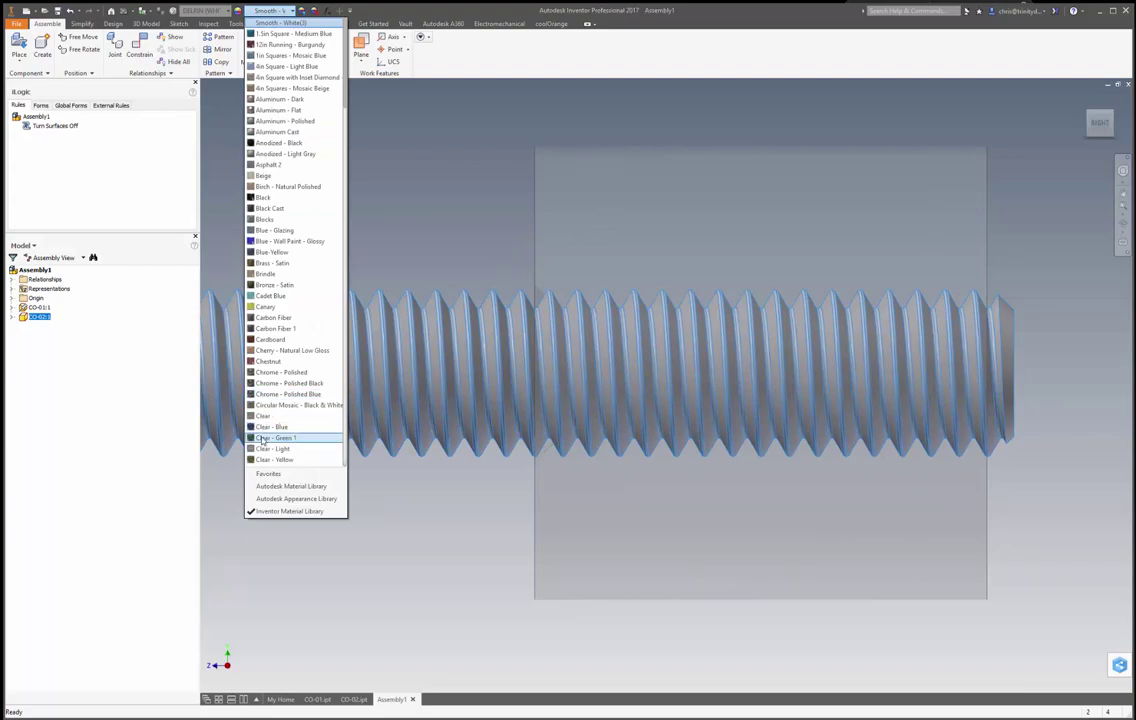
left_click(271, 427)
left_click(419, 245)
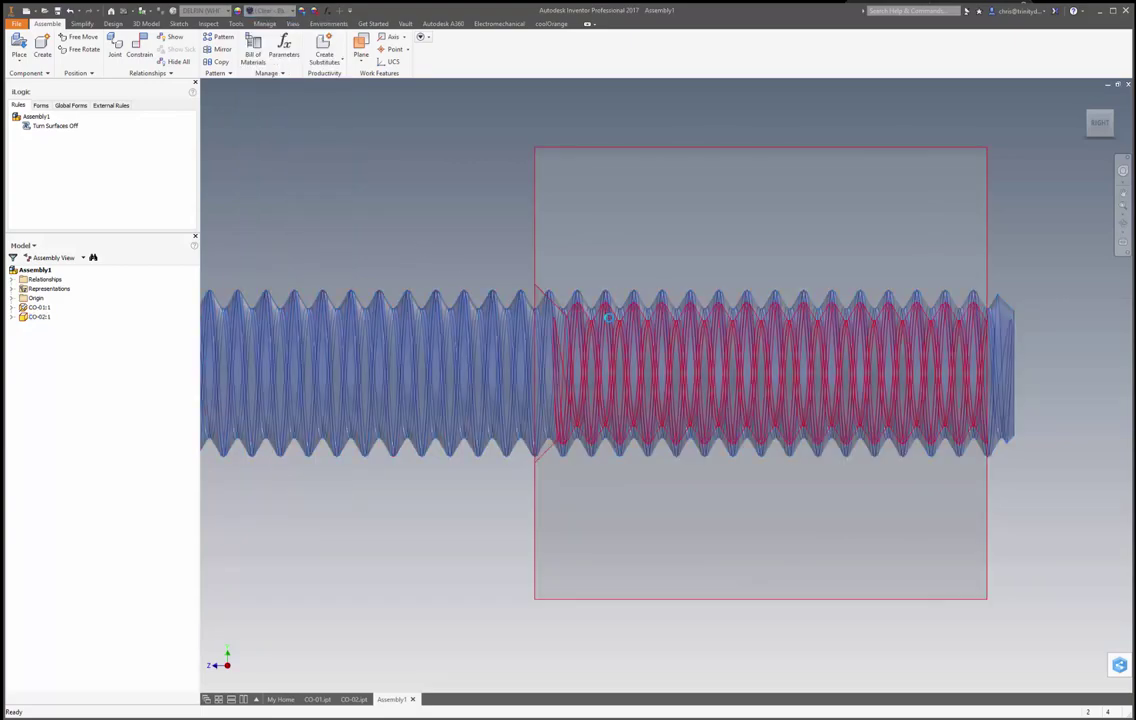
Highlight CO-01 and examine closely how its internal thread profile fits against the CO-02 thread.
scroll(608, 316, "up", 6)
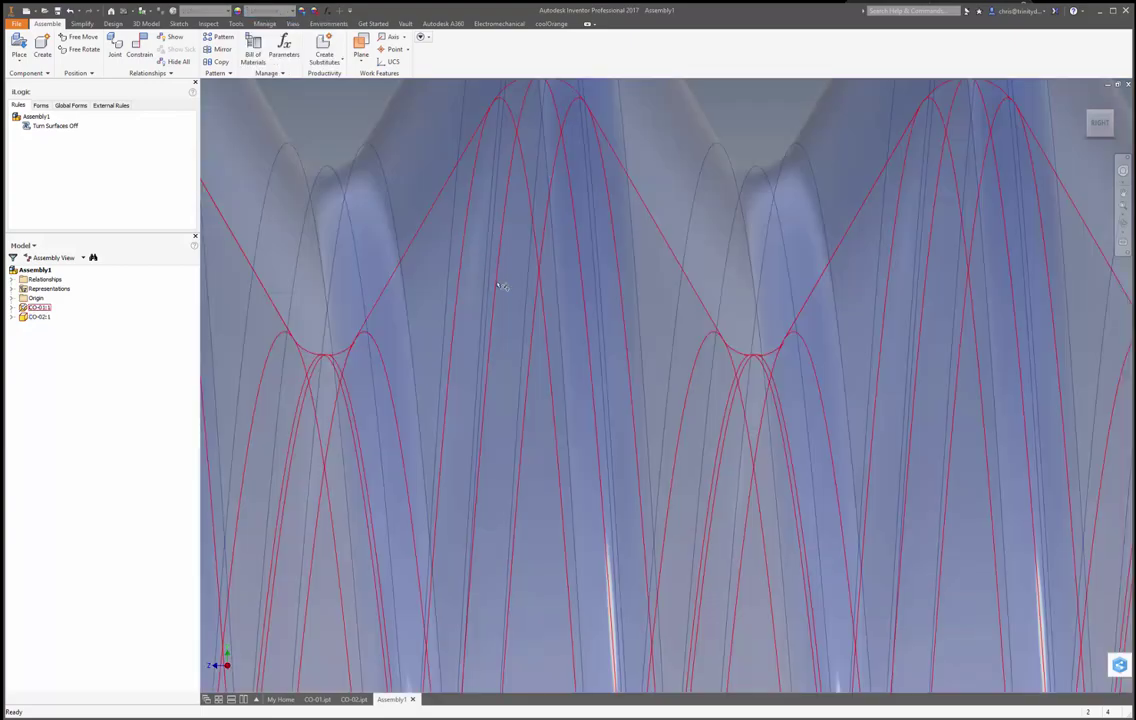
scroll(532, 308, "down", 2)
scroll(575, 303, "down", 3)
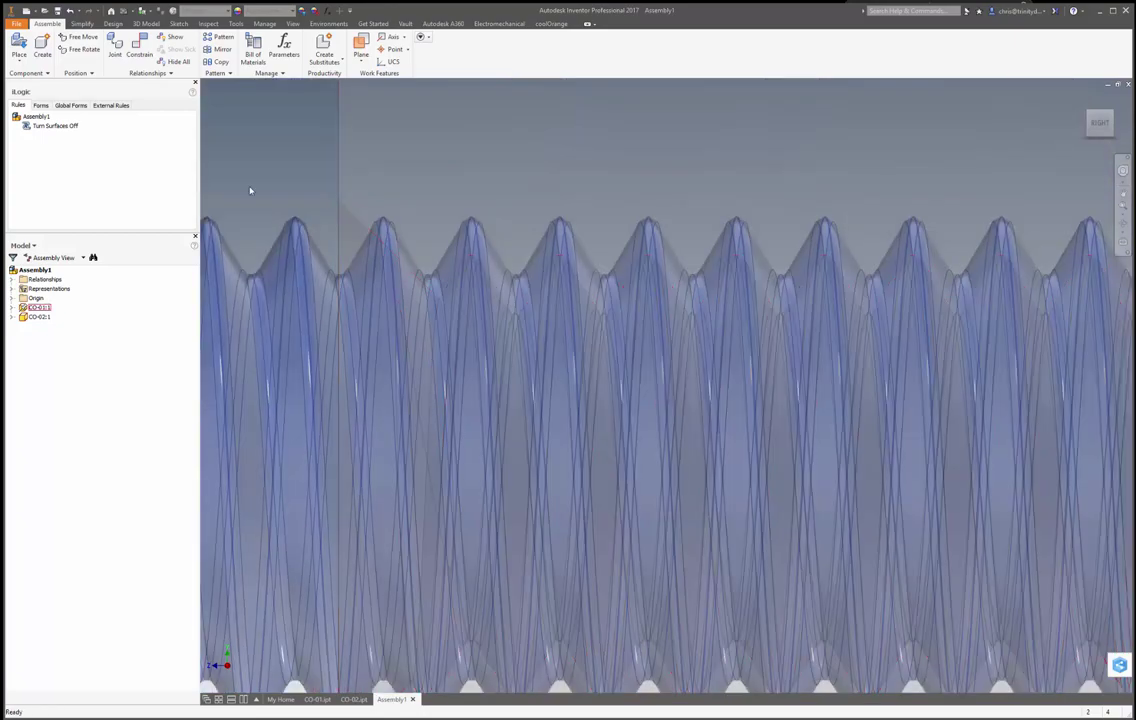
left_click(355, 184)
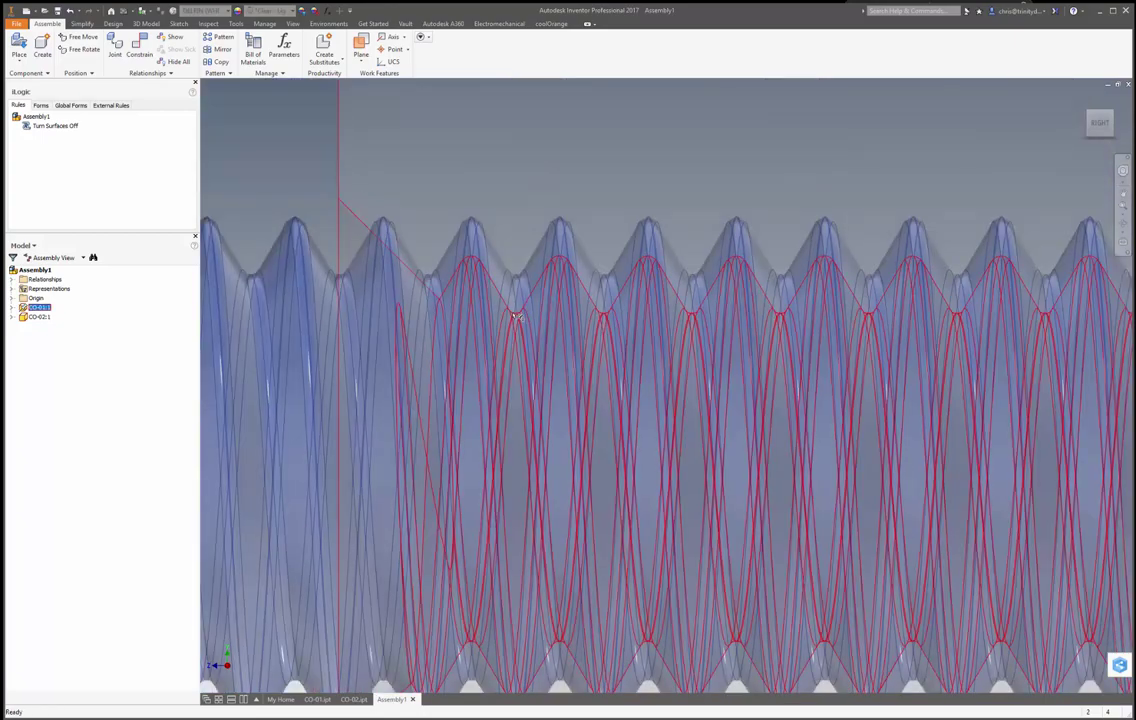
scroll(517, 320, "up", 4)
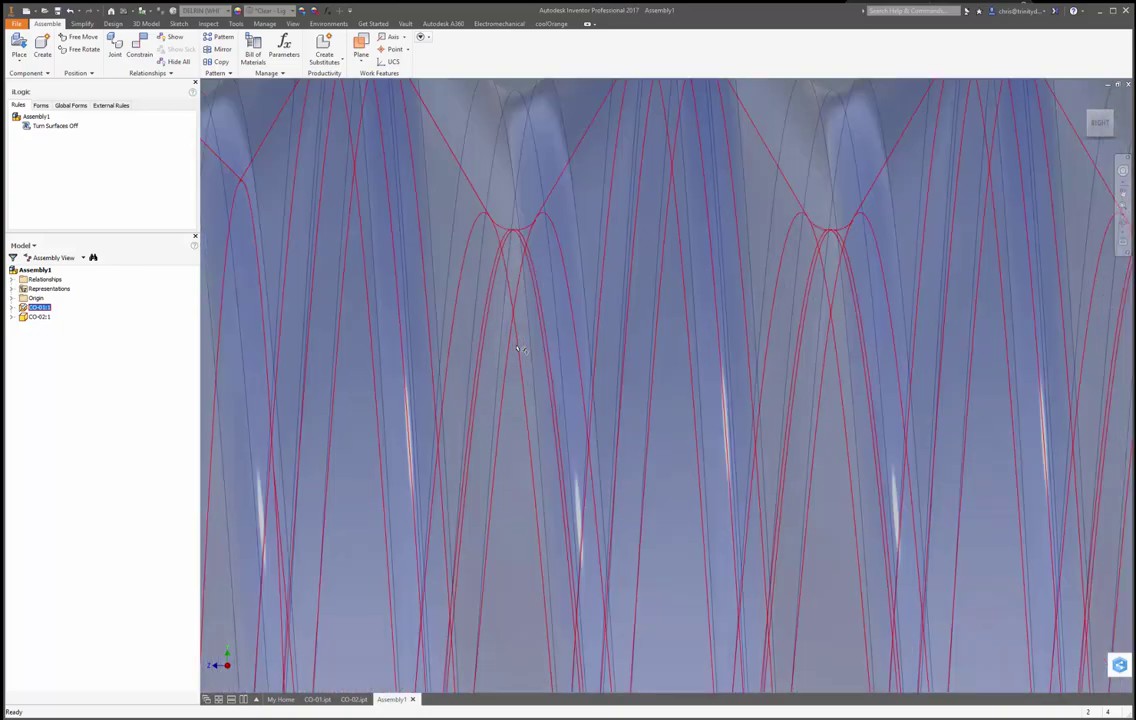
scroll(519, 335, "down", 8)
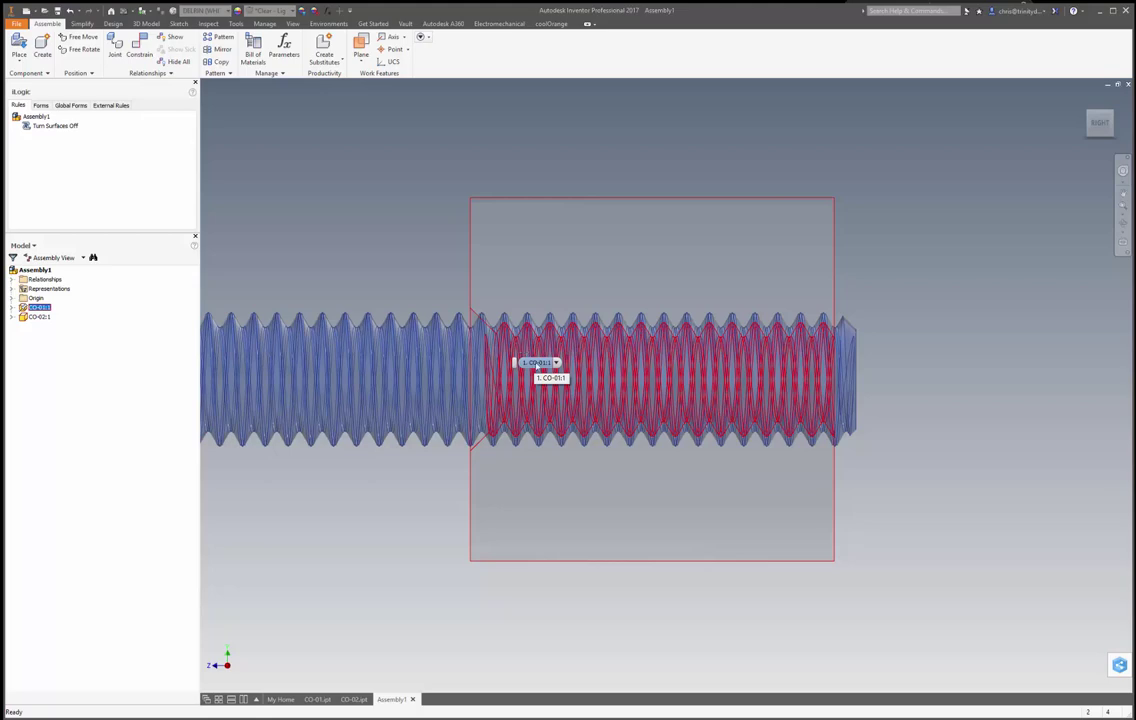
left_click(393, 262)
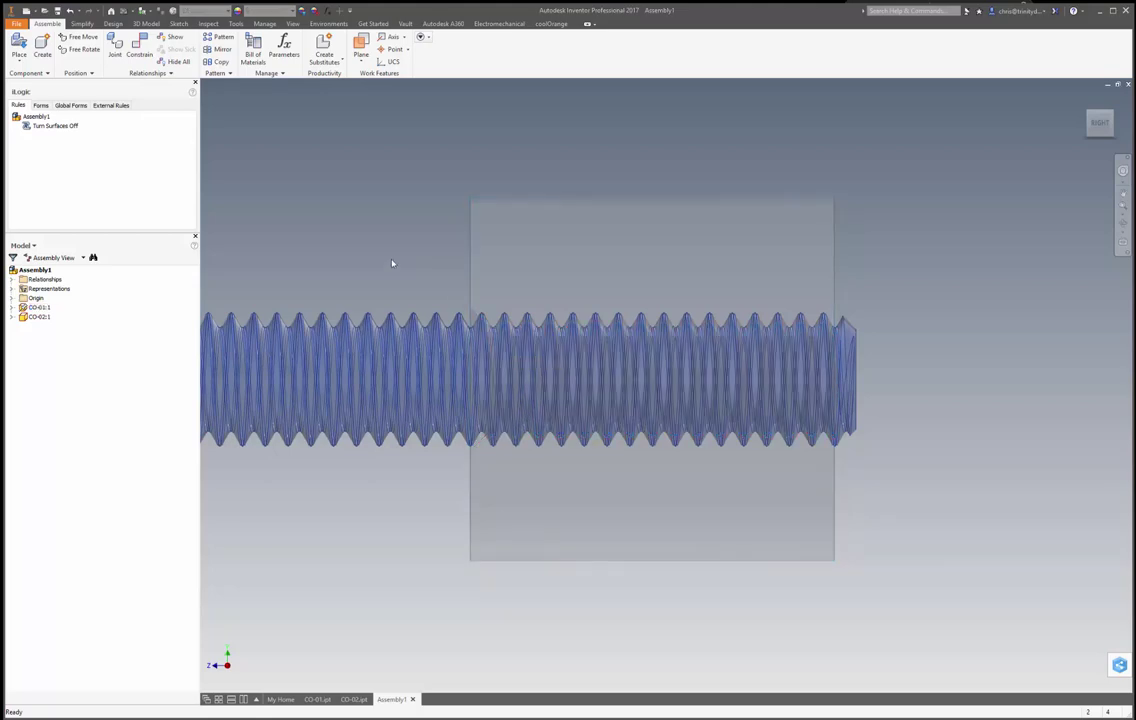